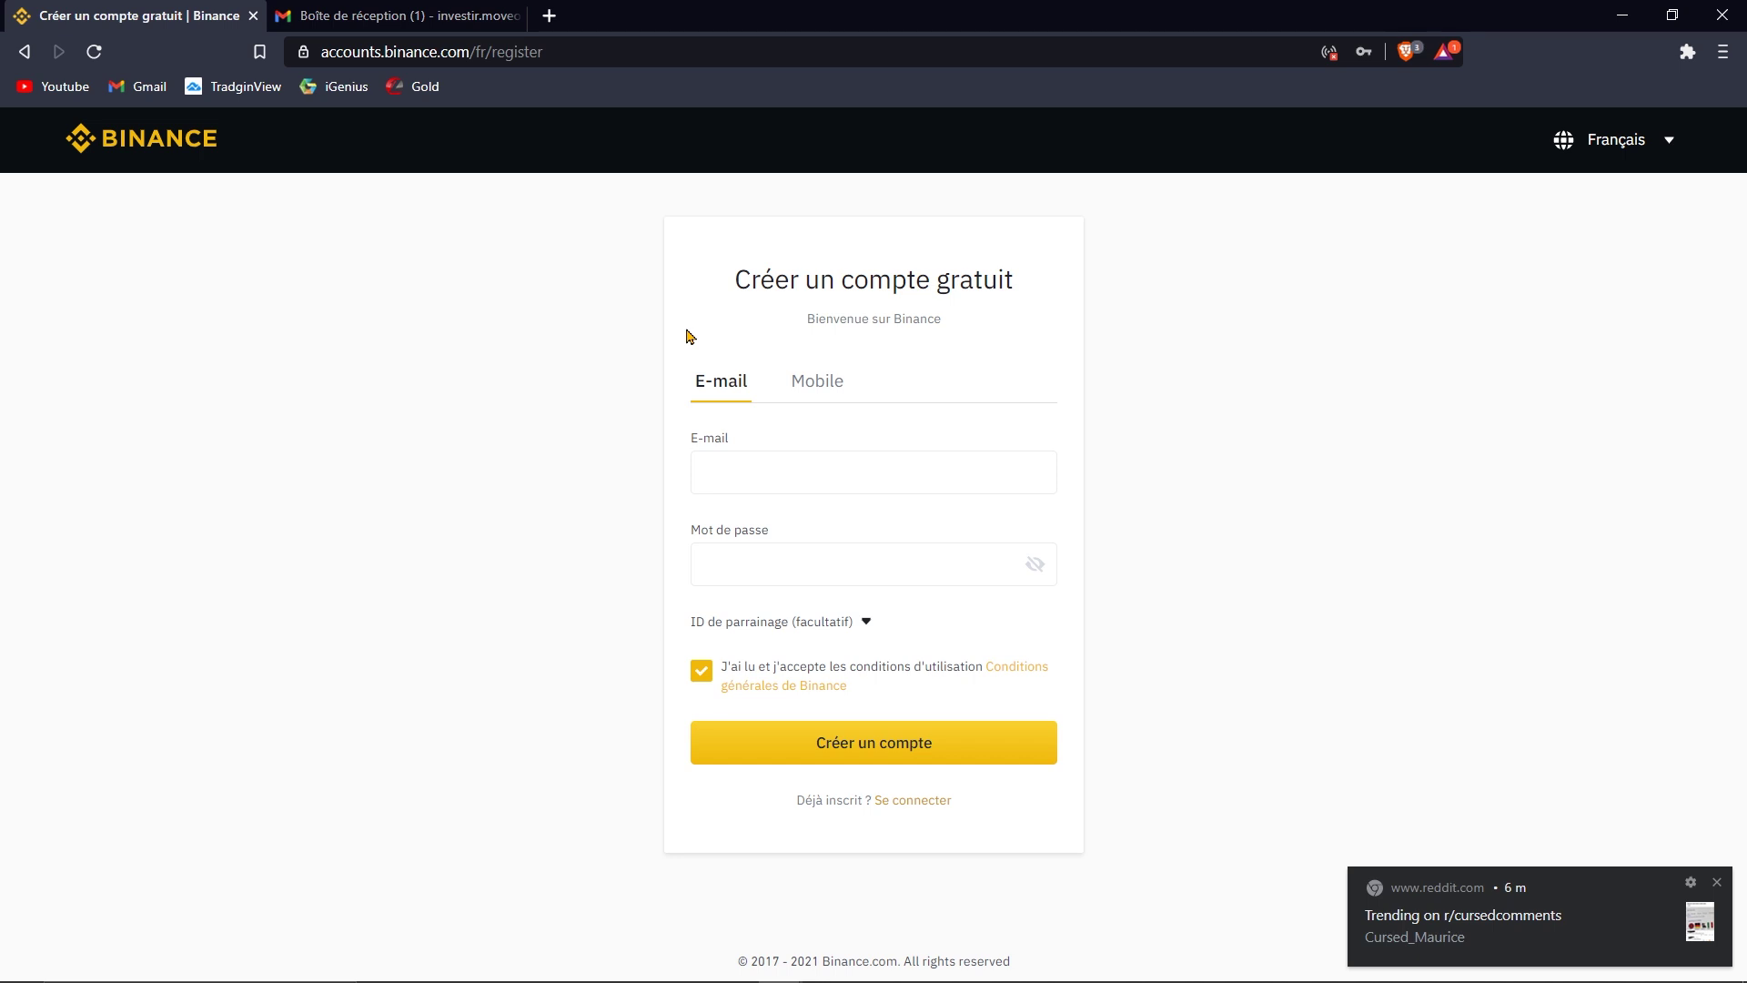
left_click(772, 474)
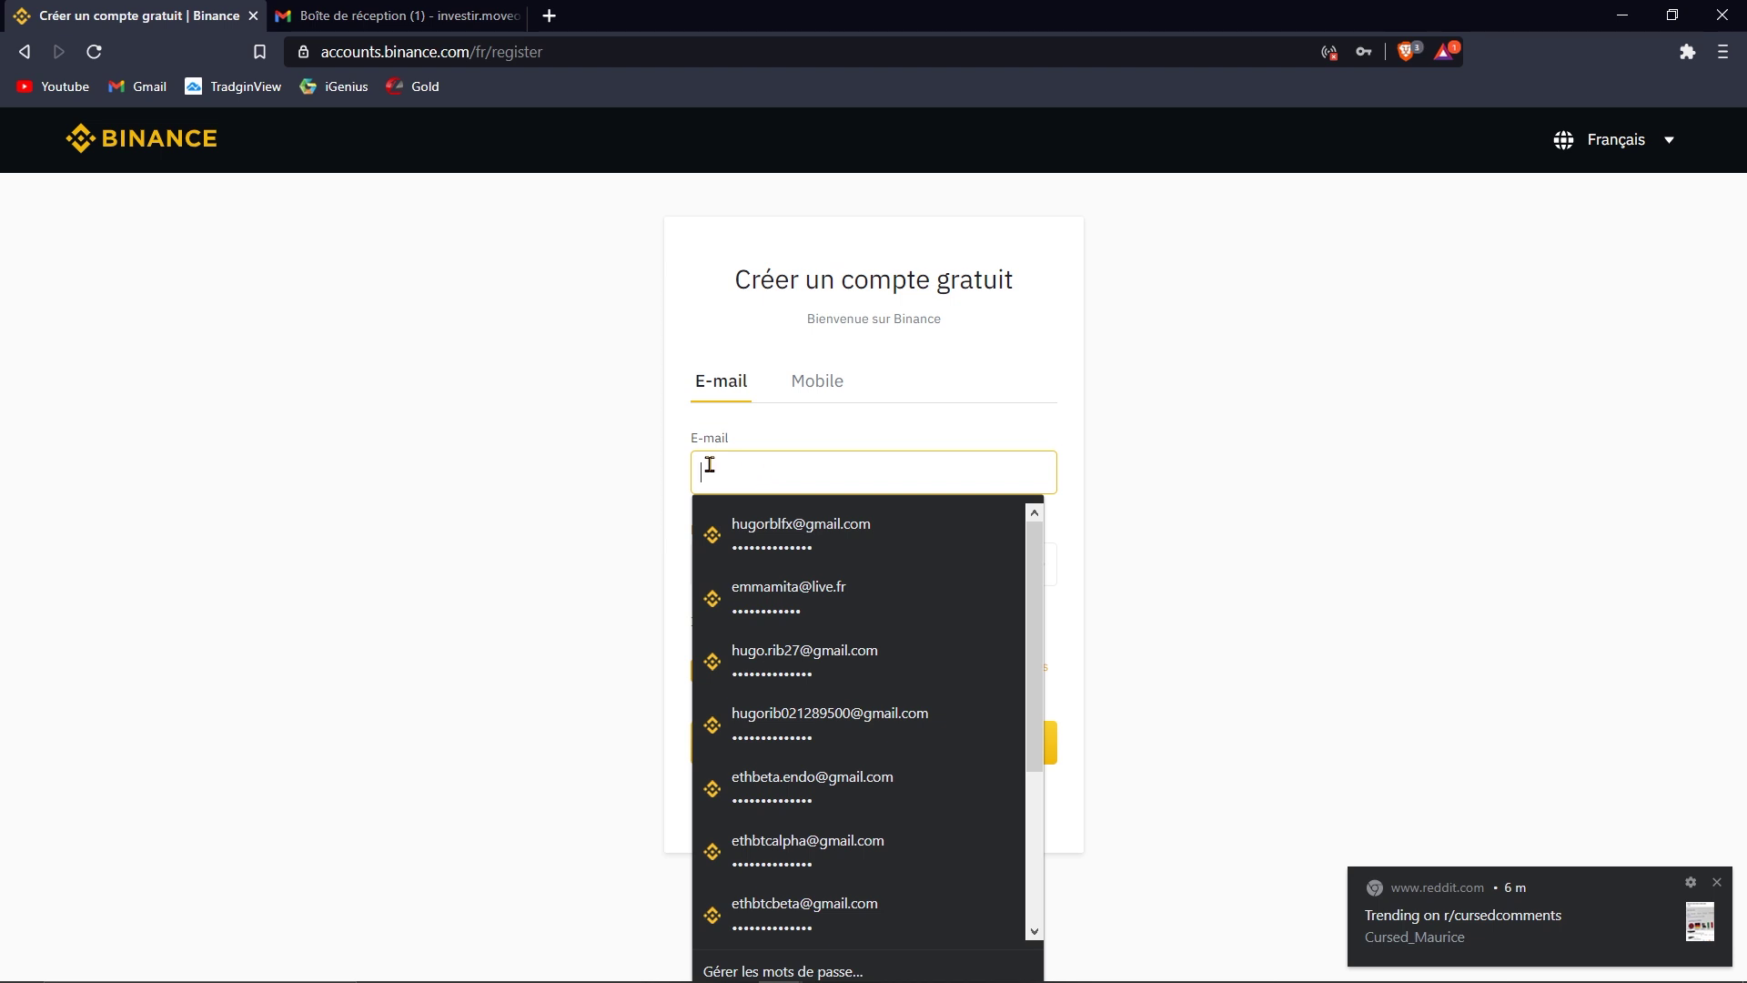
double_click(741, 468)
key("BackSpace")
key("ctrl+Tab")
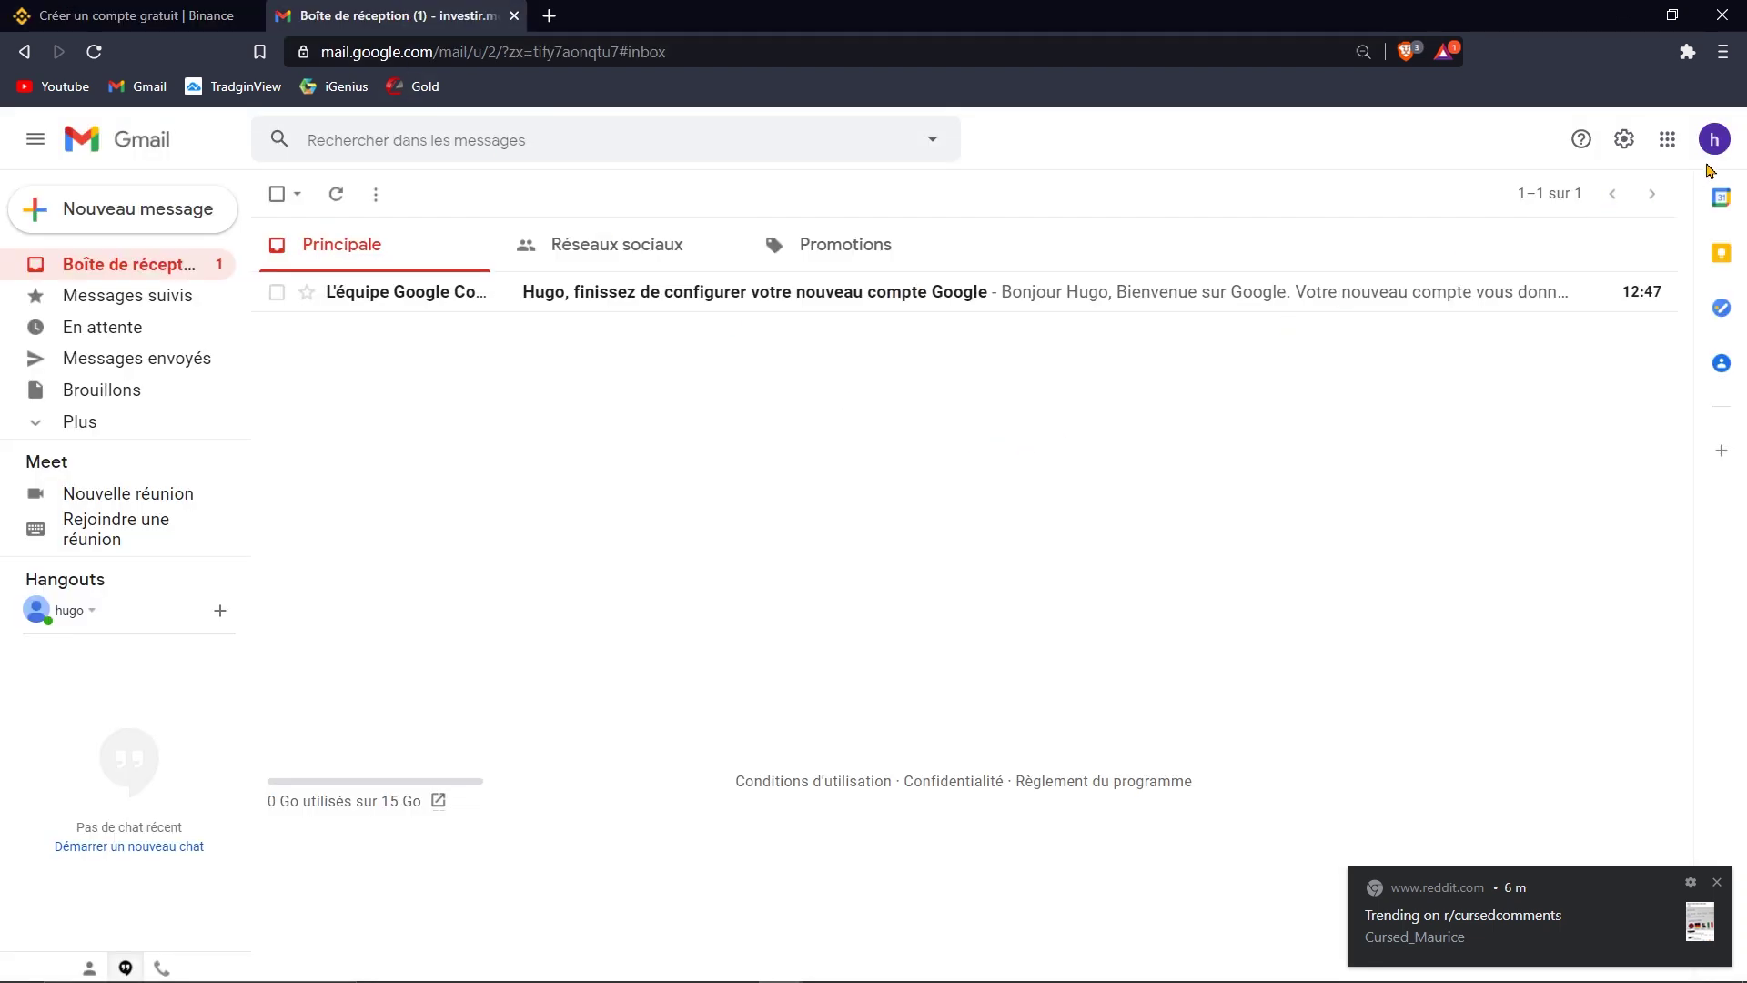
left_click(1715, 139)
left_click_drag(1652, 313, 1479, 346)
right_click(1492, 313)
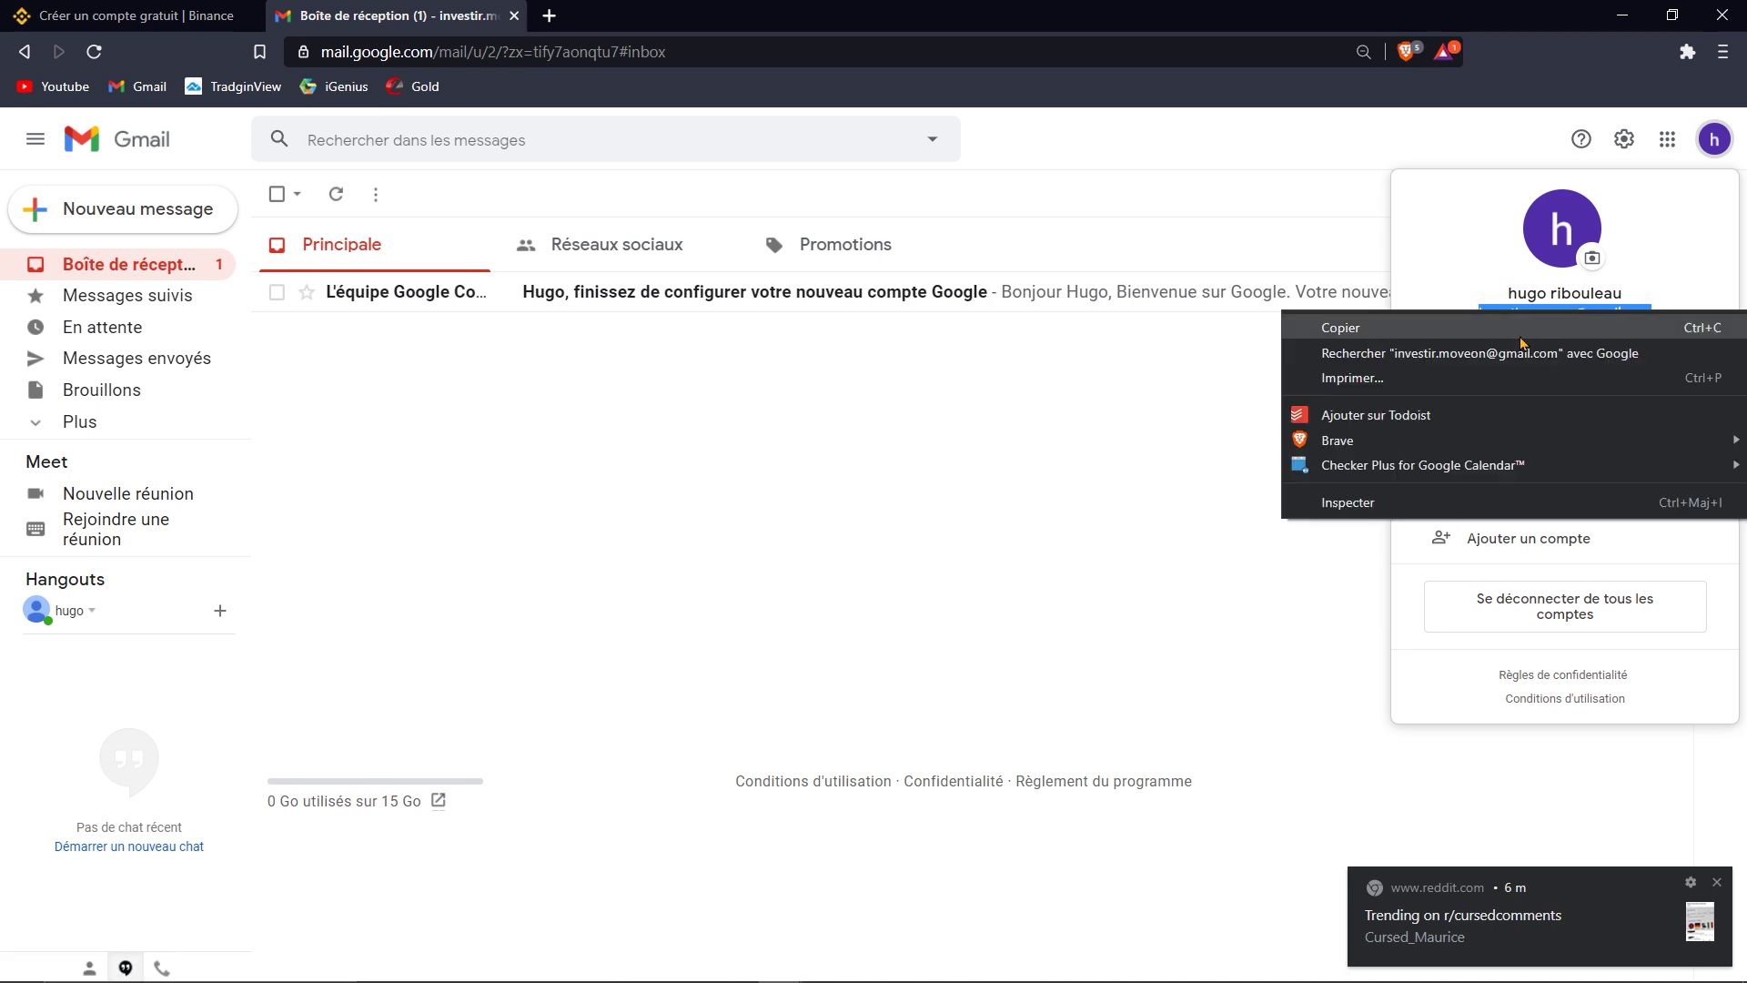
left_click(1524, 332)
left_click(150, 9)
left_click(736, 475)
key("ctrl+v")
Enter the account password, submit with Créer un compte and solve the slider puzzle.
left_click(870, 551)
type("****")
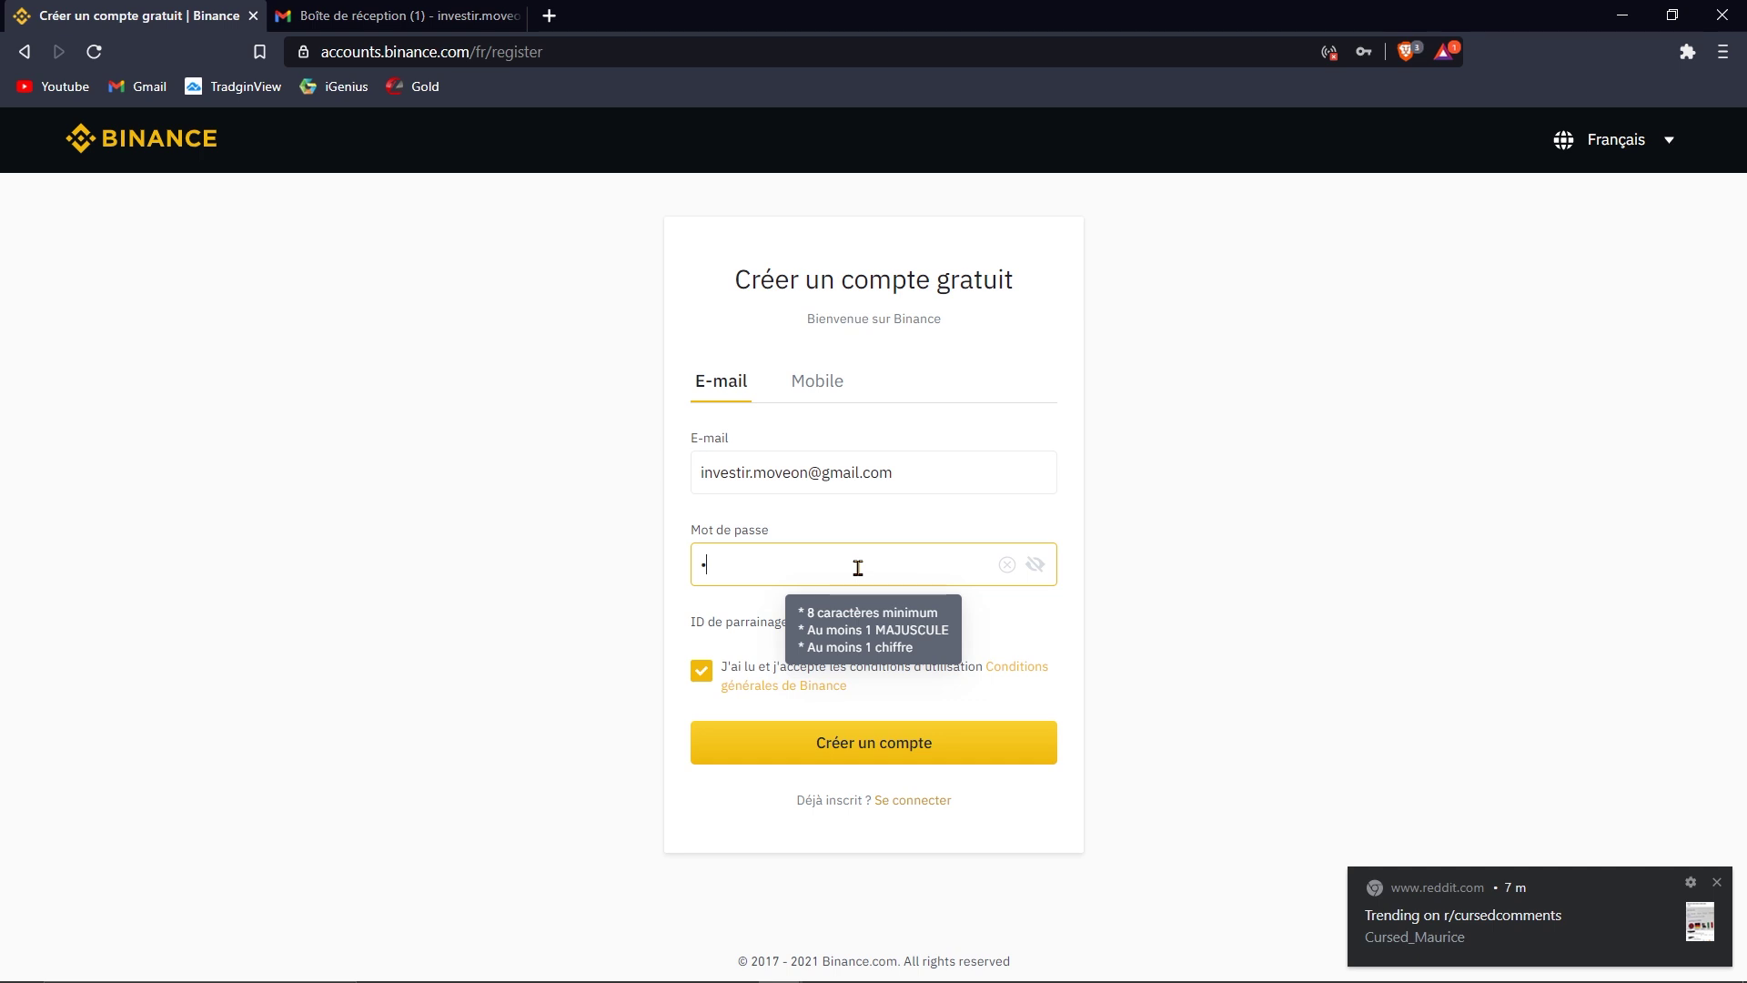
type("**")
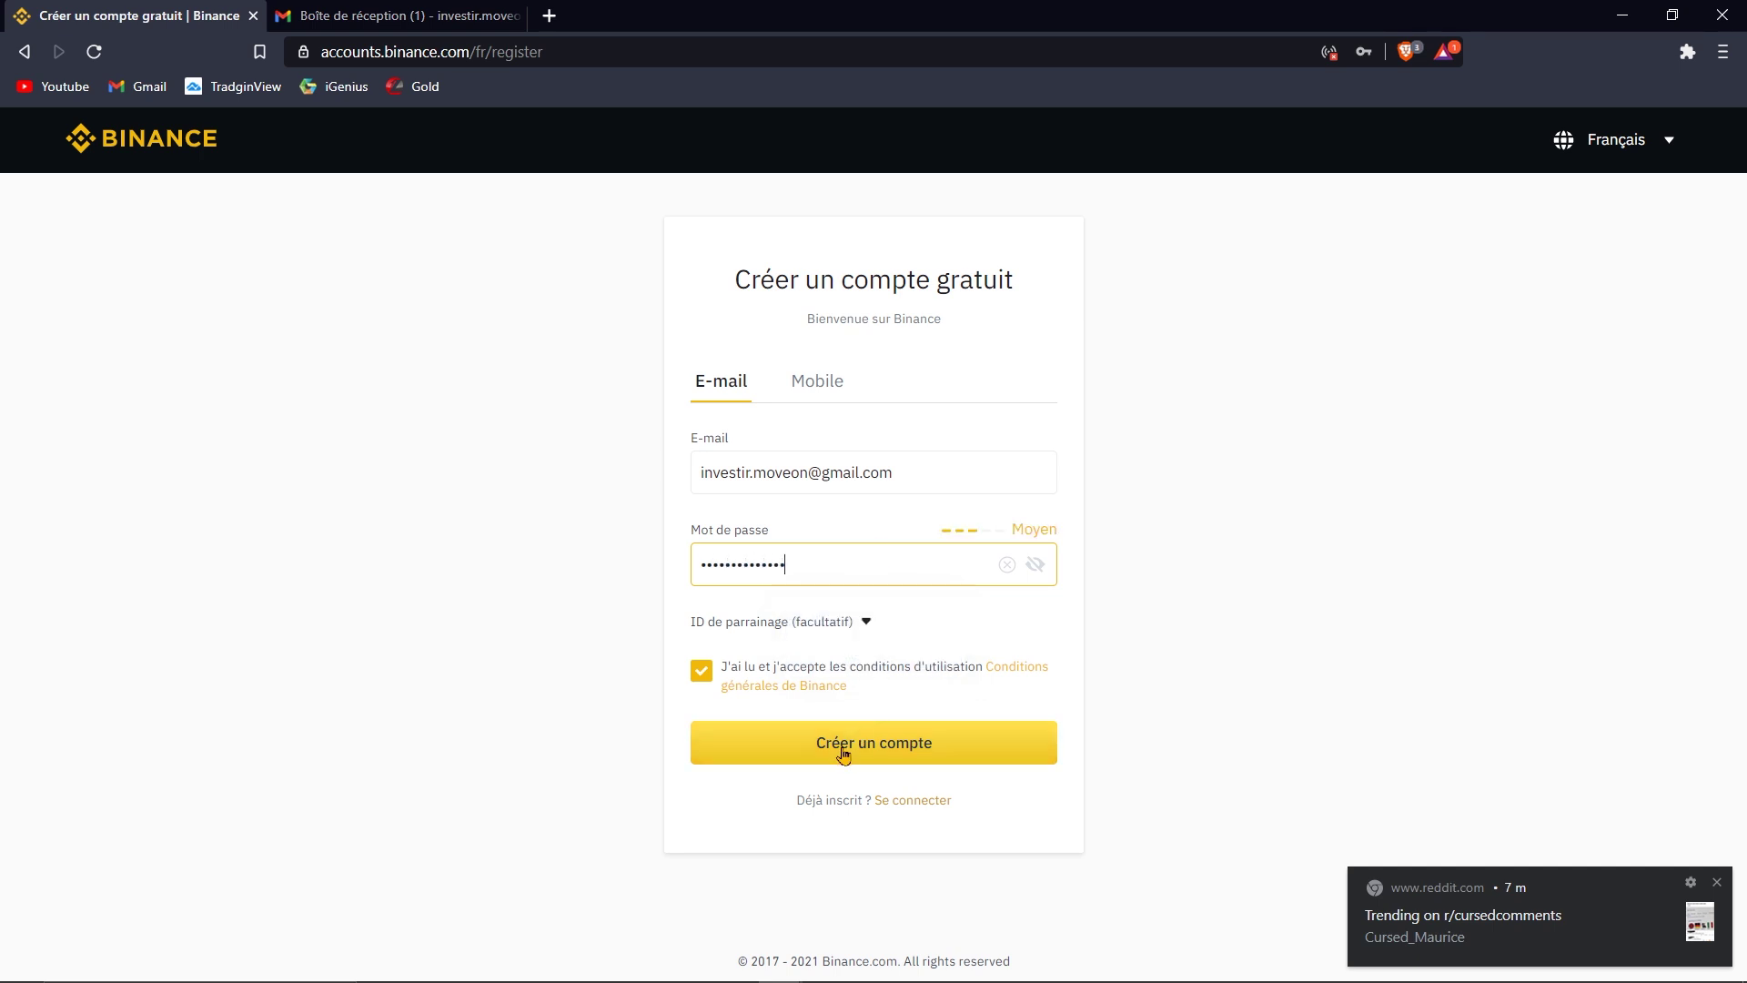
left_click(846, 744)
left_click_drag(740, 660, 1008, 710)
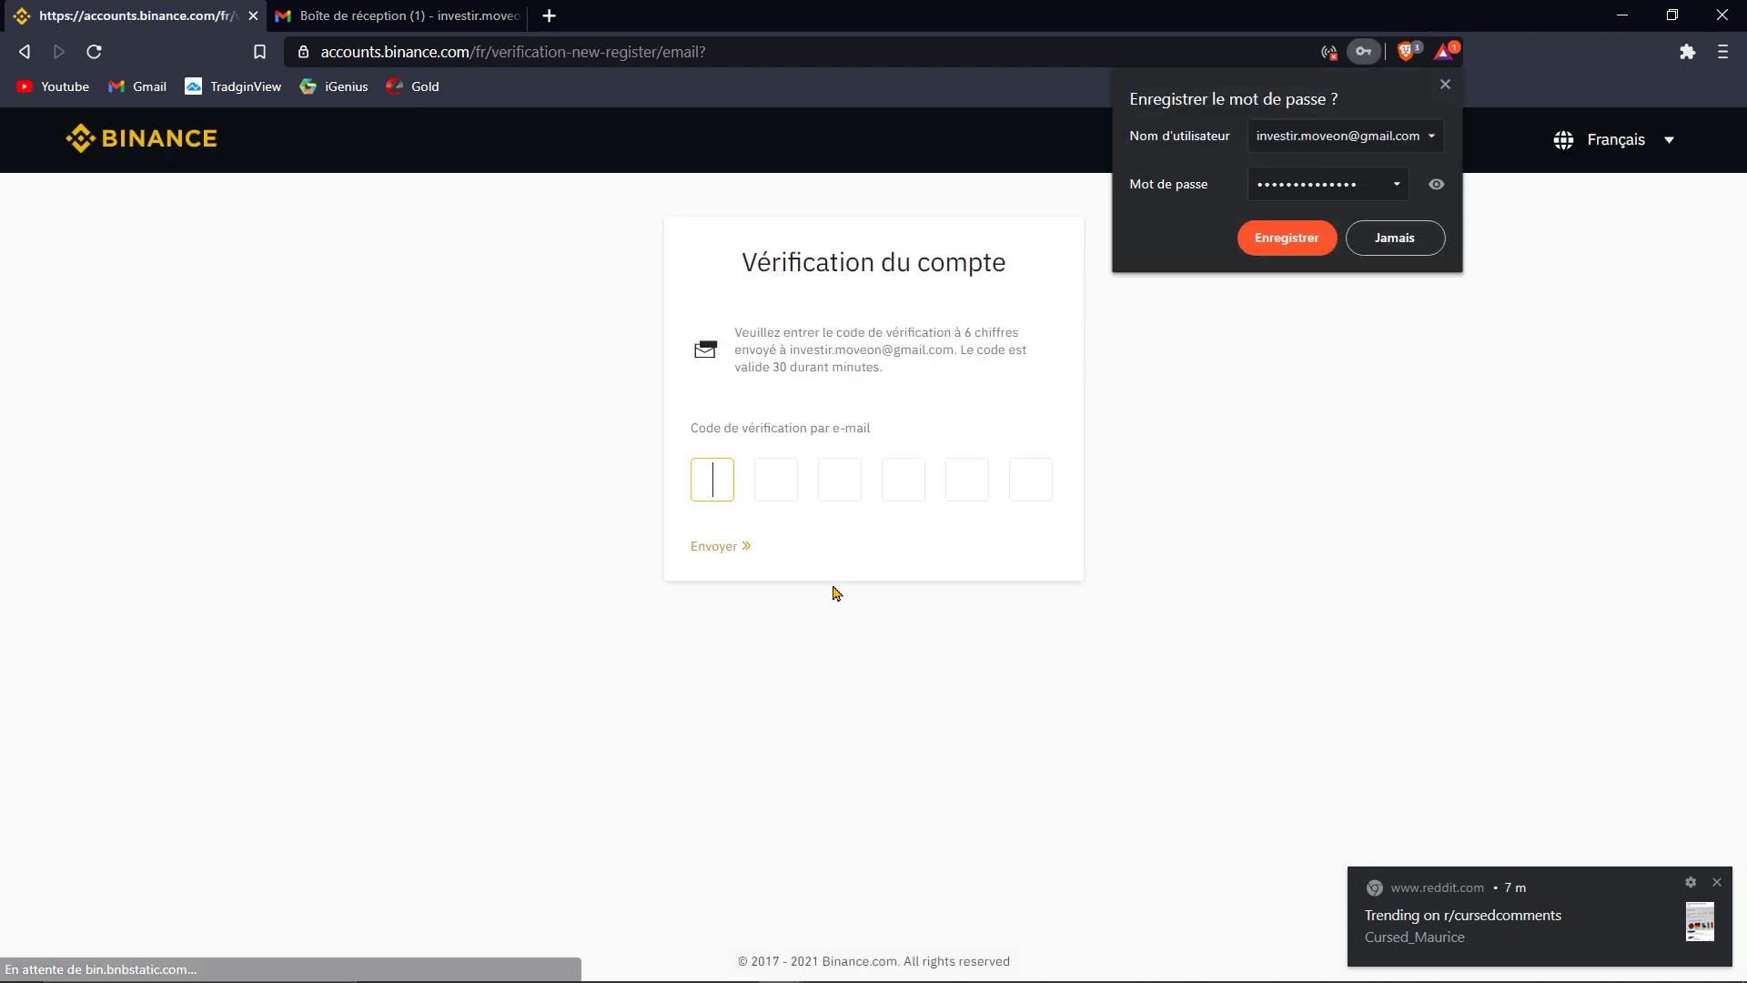
Save the browser login, then enter the six-digit code from Binance's Gmail confirmation e-mail.
left_click(1276, 253)
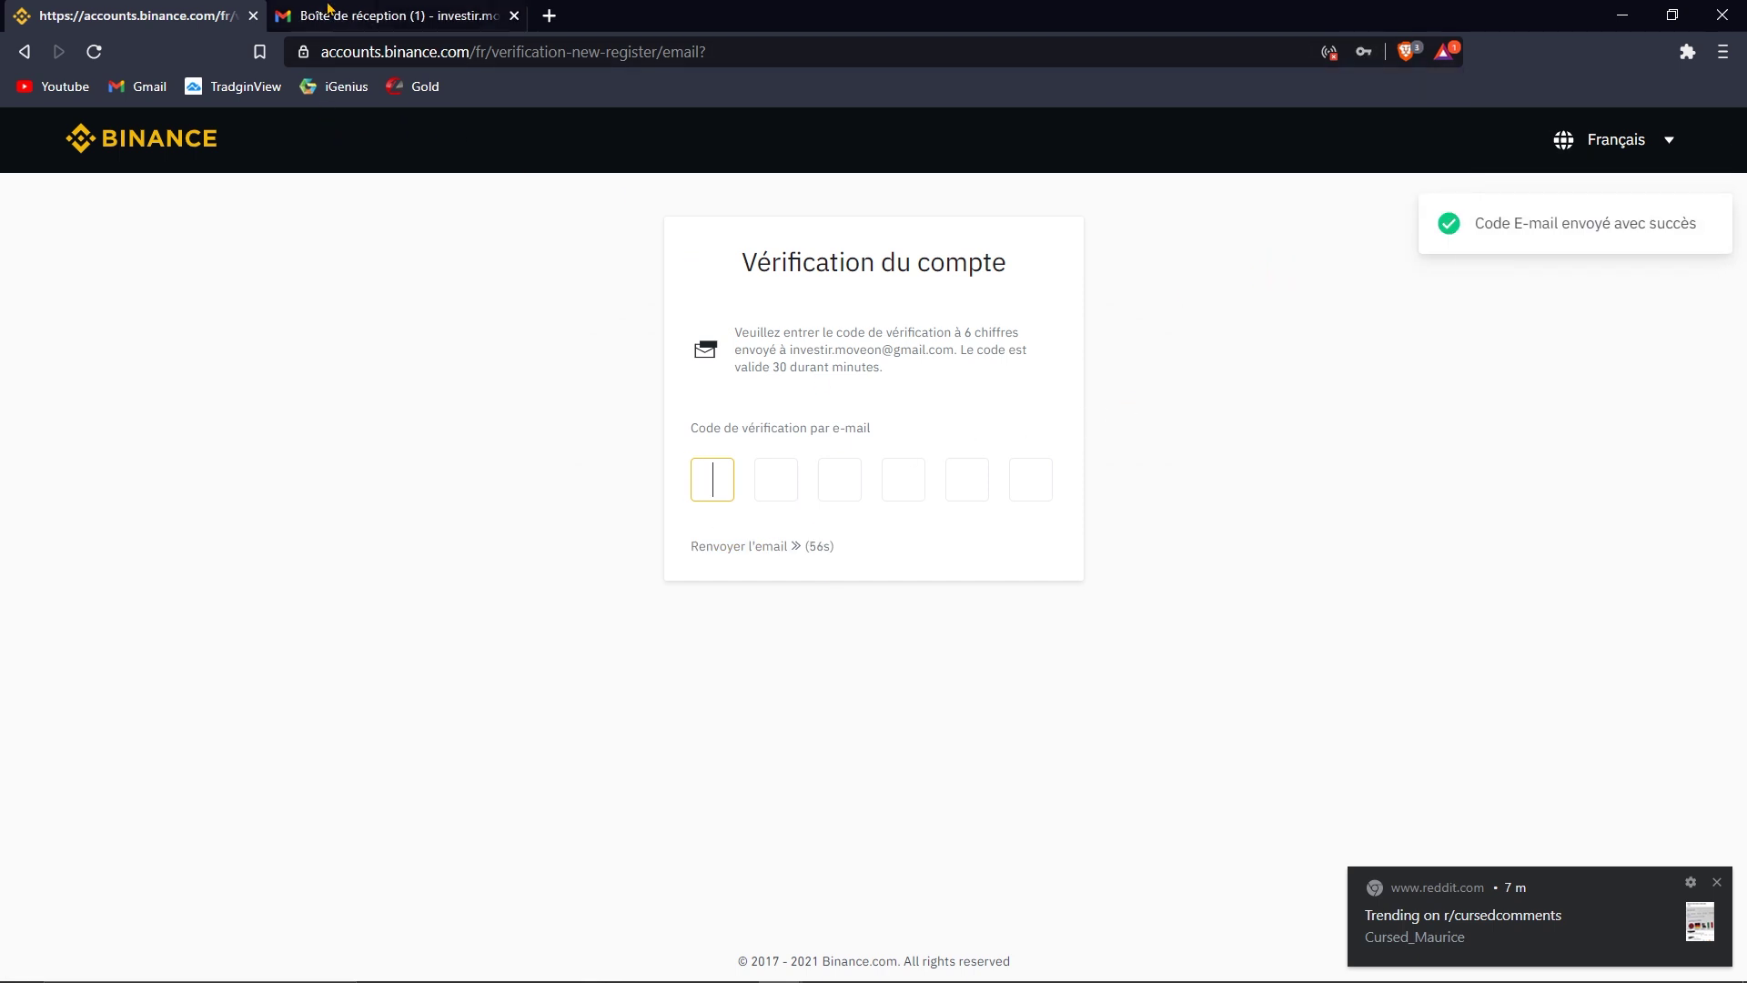
left_click(326, 16)
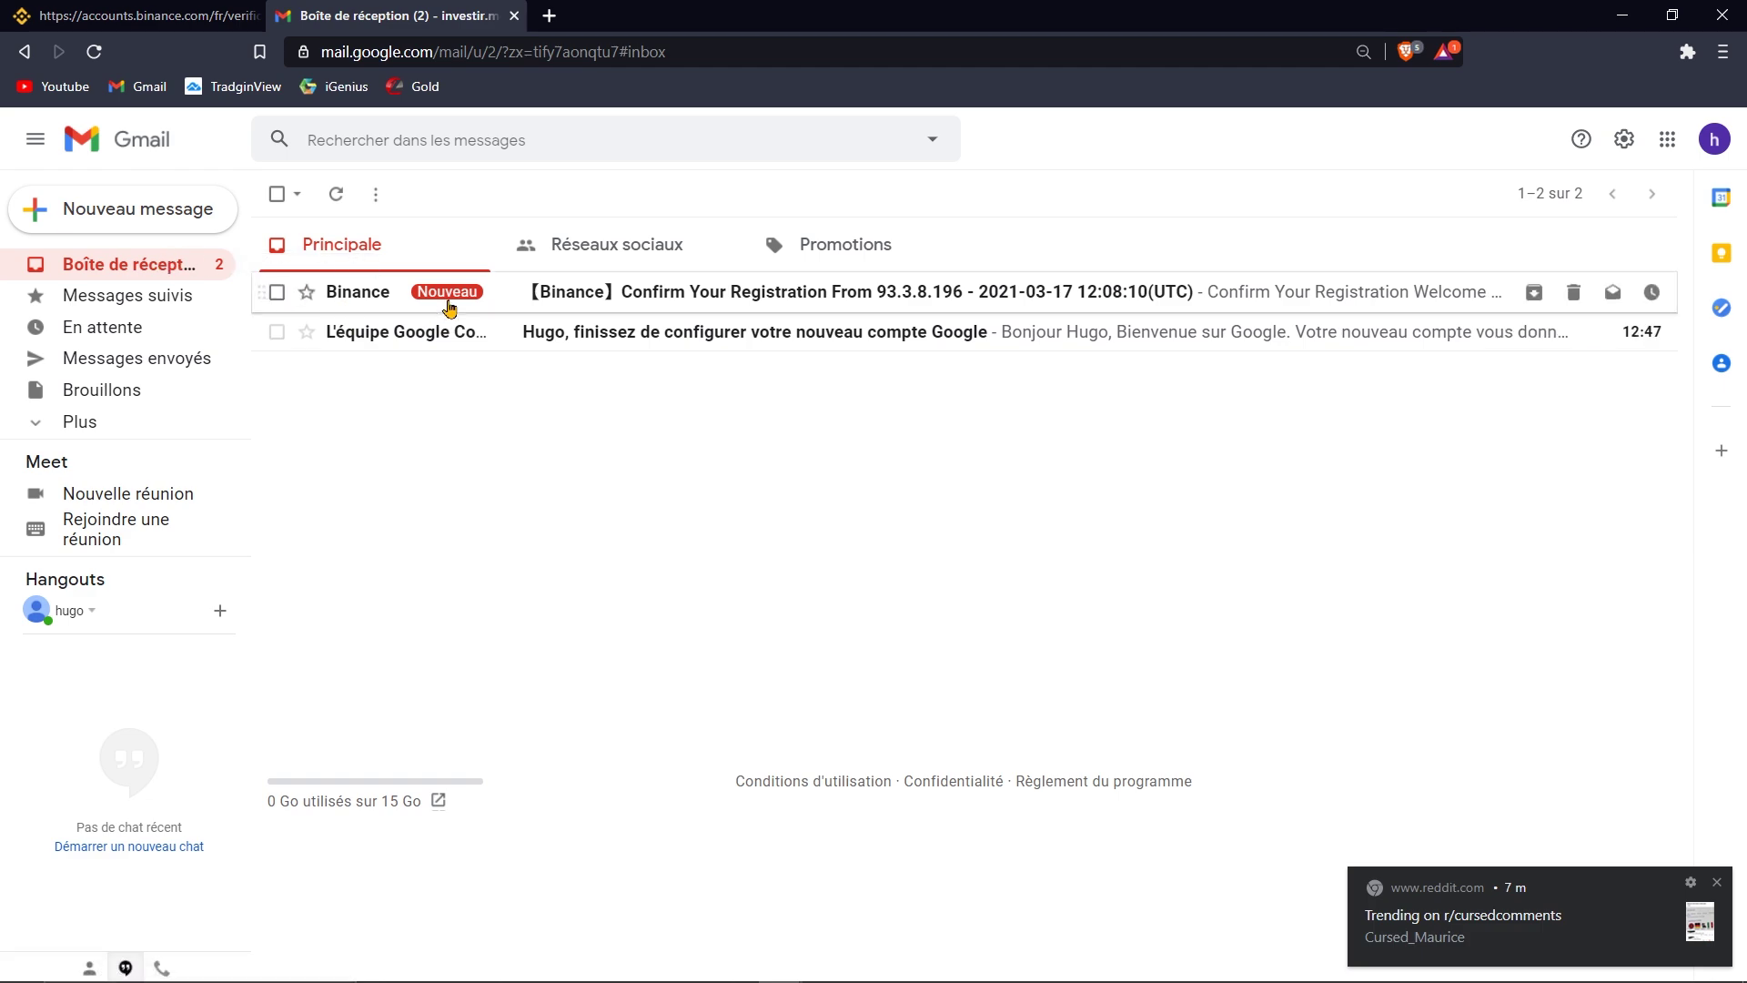
left_click(585, 298)
scroll(674, 339, "down", 3)
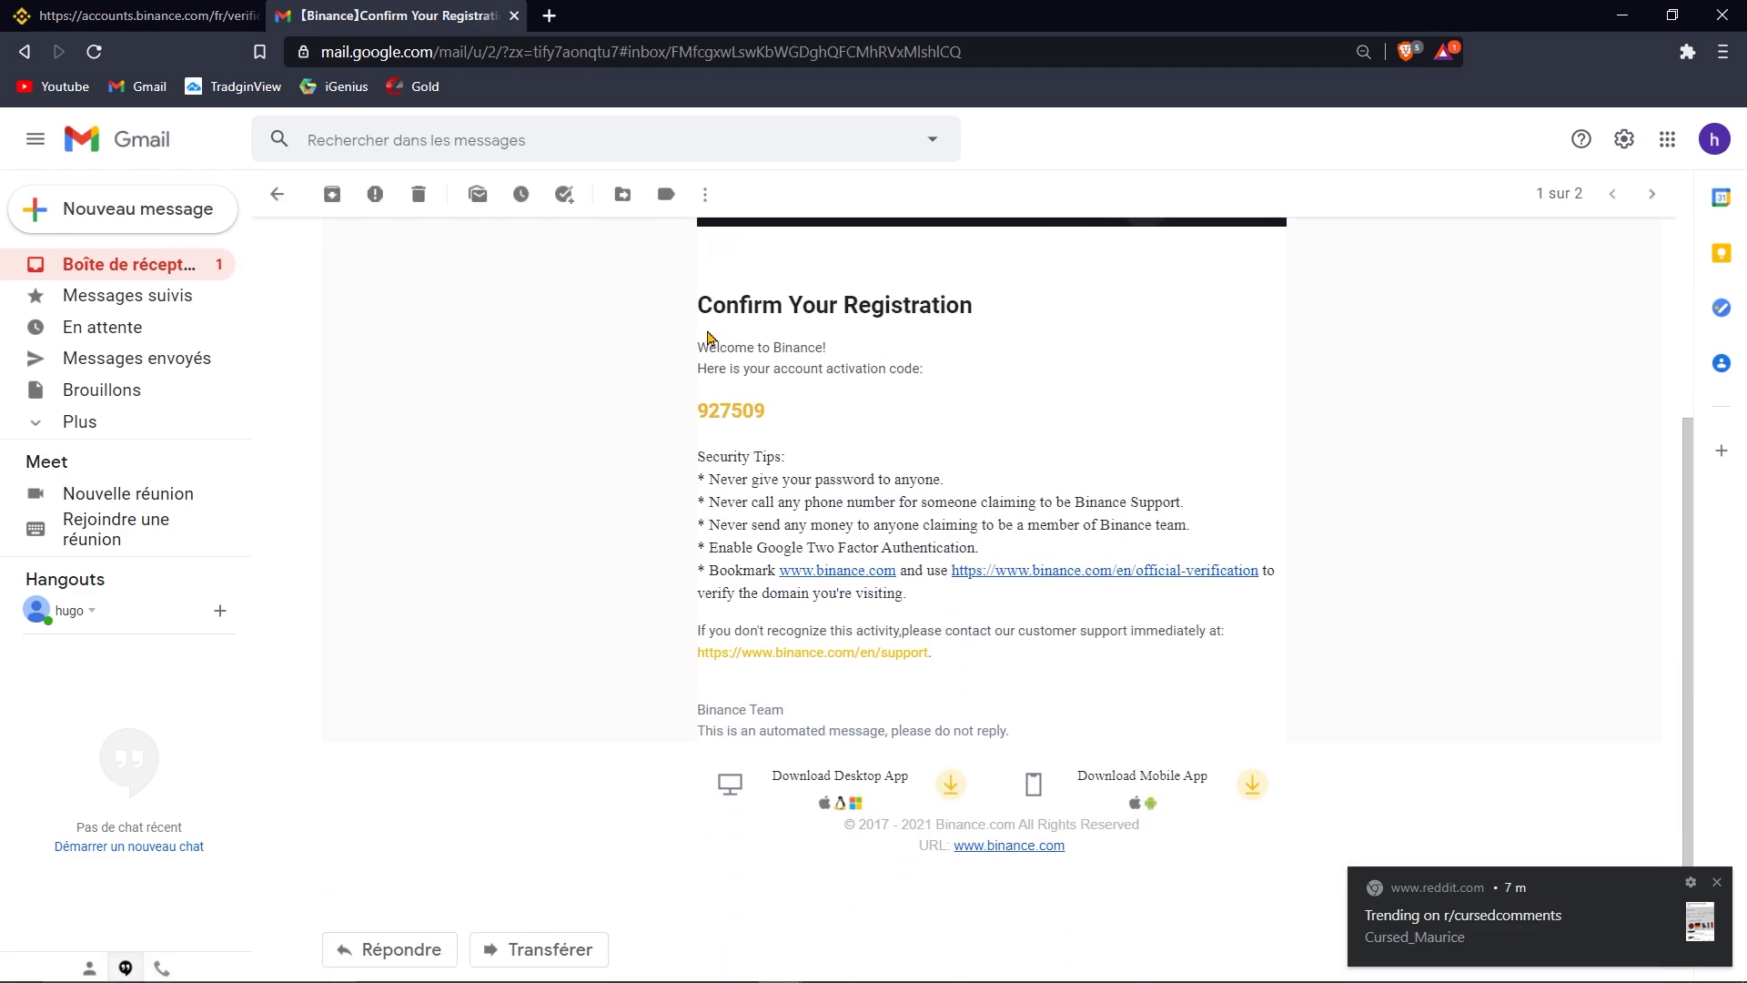
left_click(137, 15)
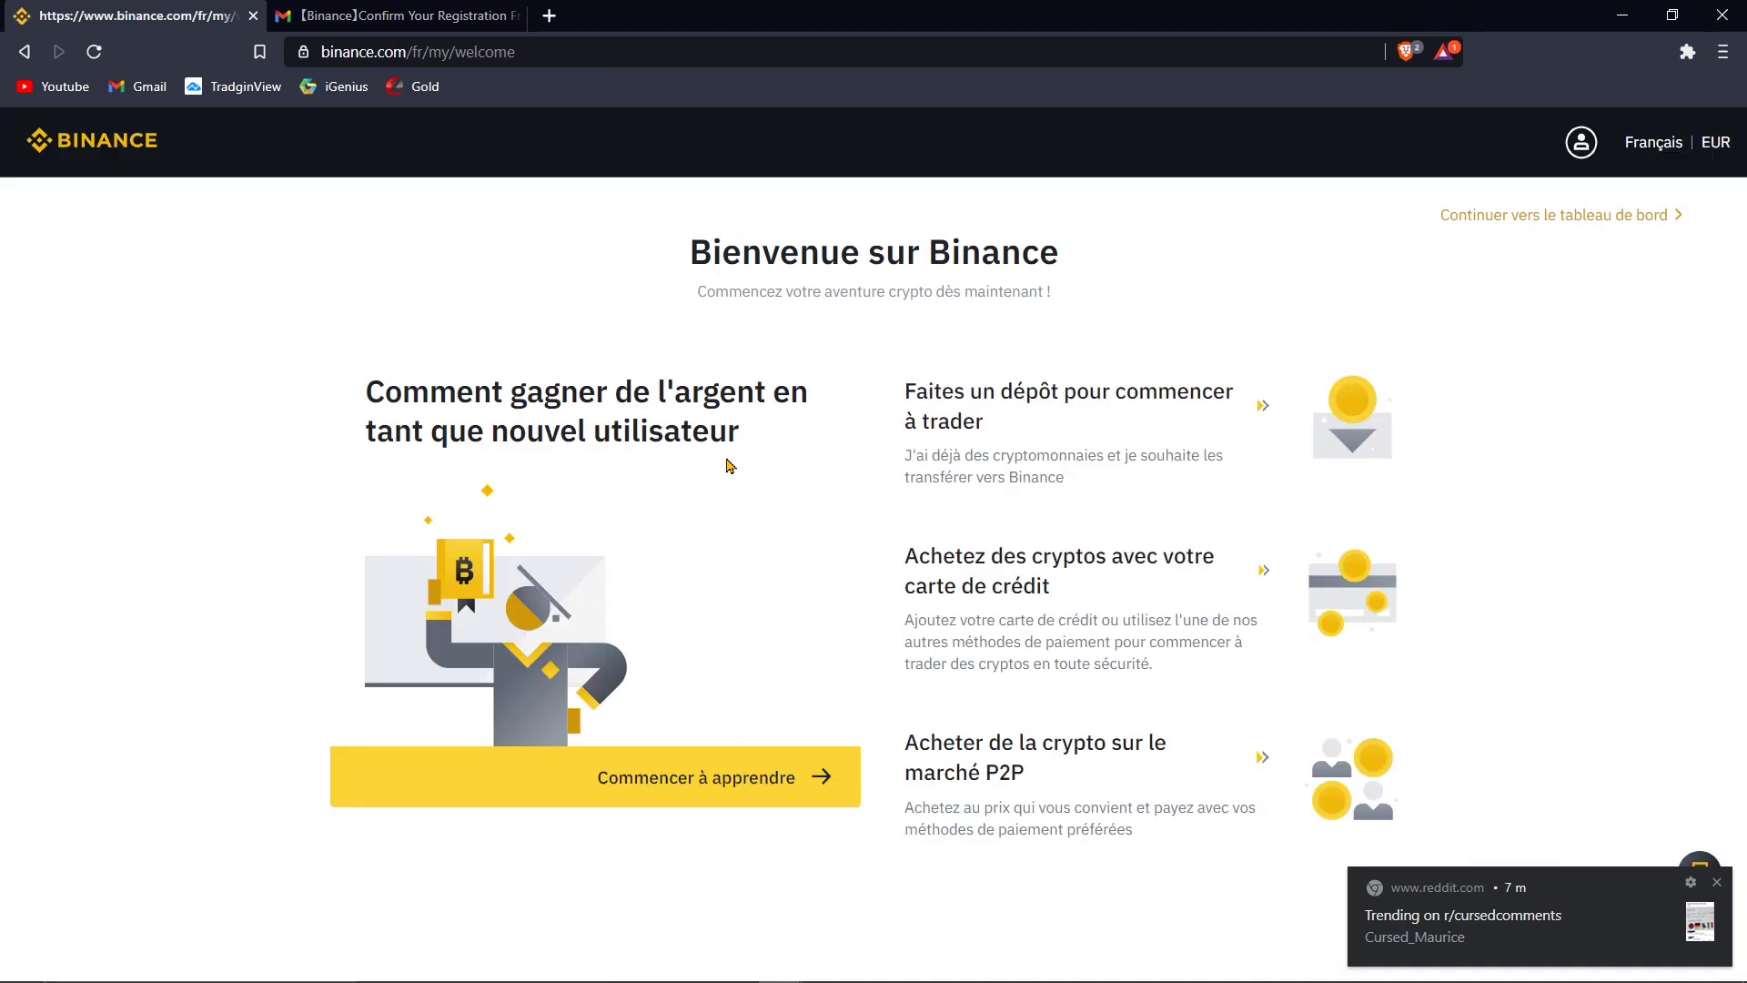
Glance at the beginner learning guide, go back, then choose 'Continuer vers le tableau de bord'.
mouse_move(1580, 146)
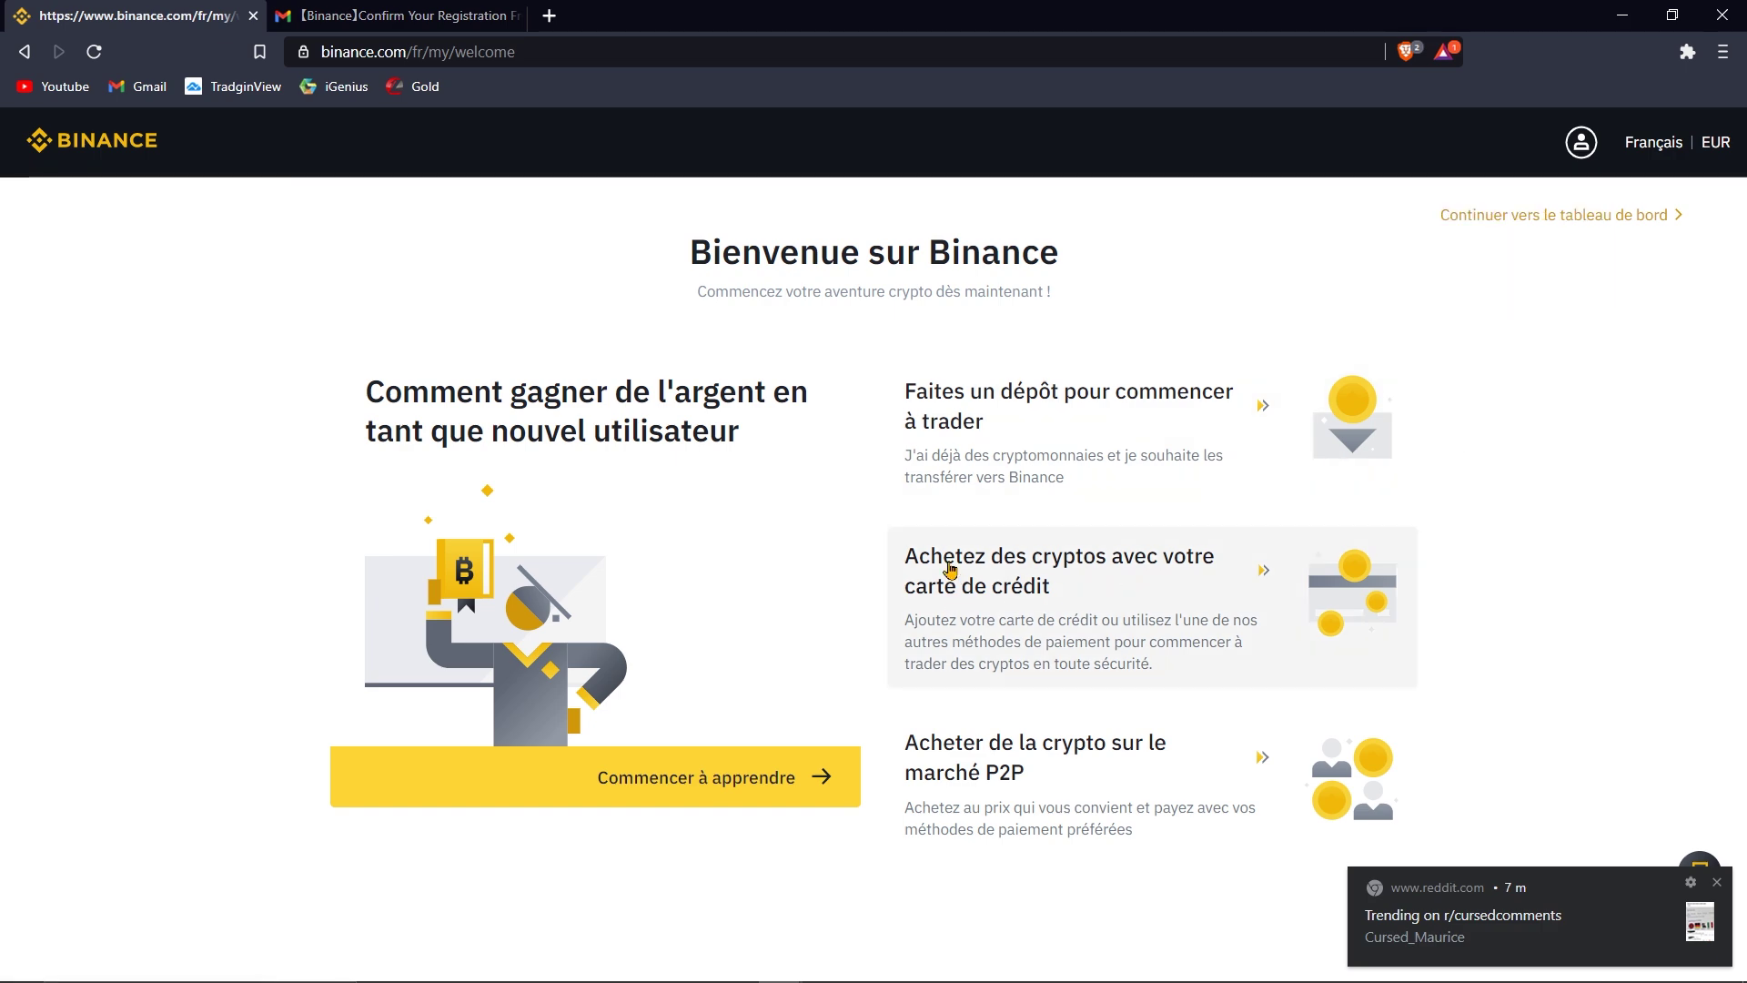
left_click(685, 788)
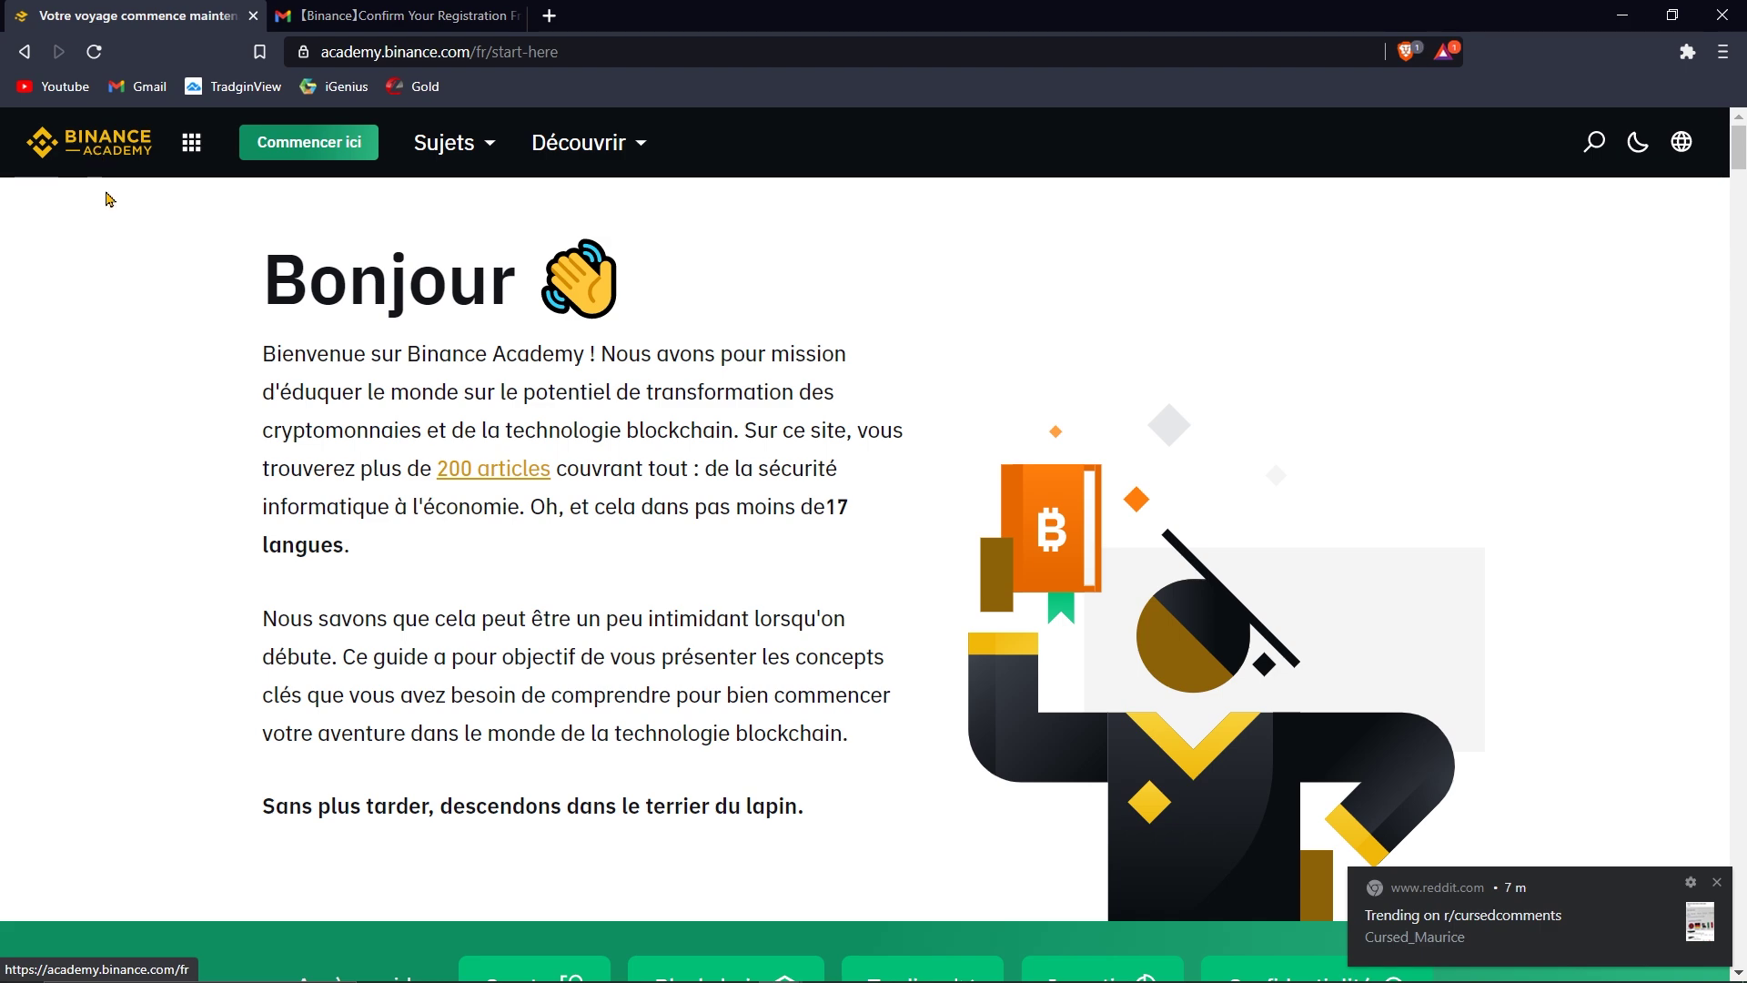
key("alt+Left")
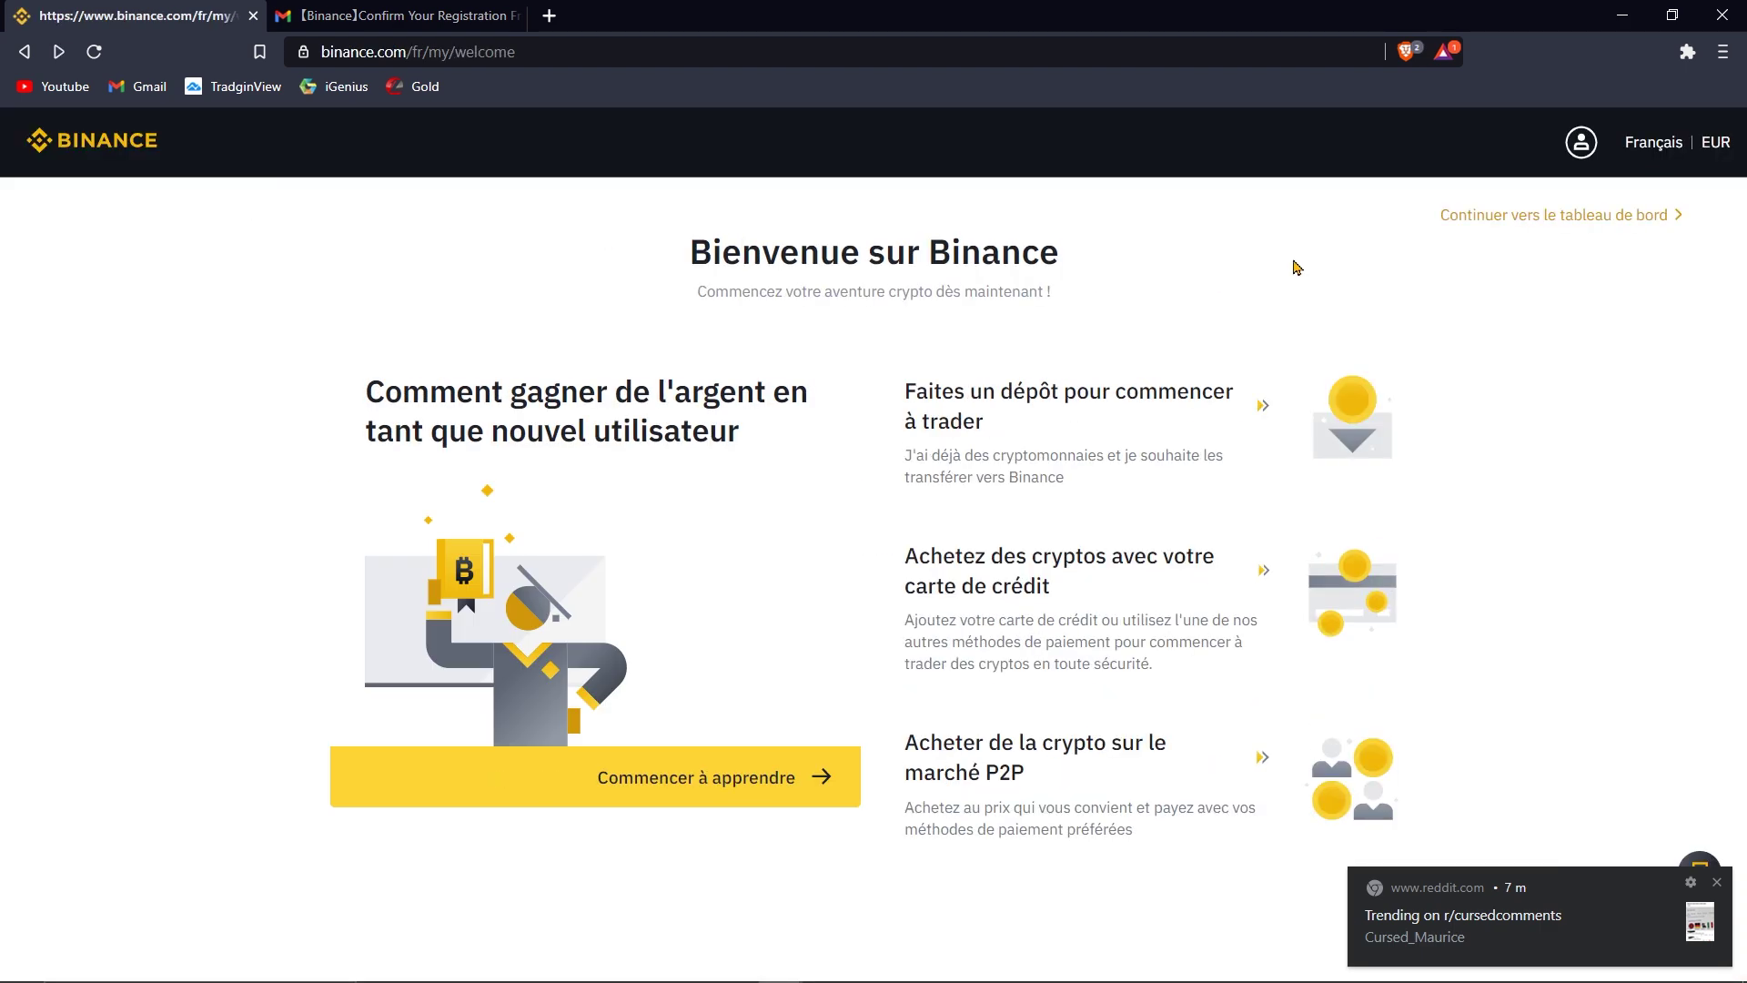
left_click(1503, 227)
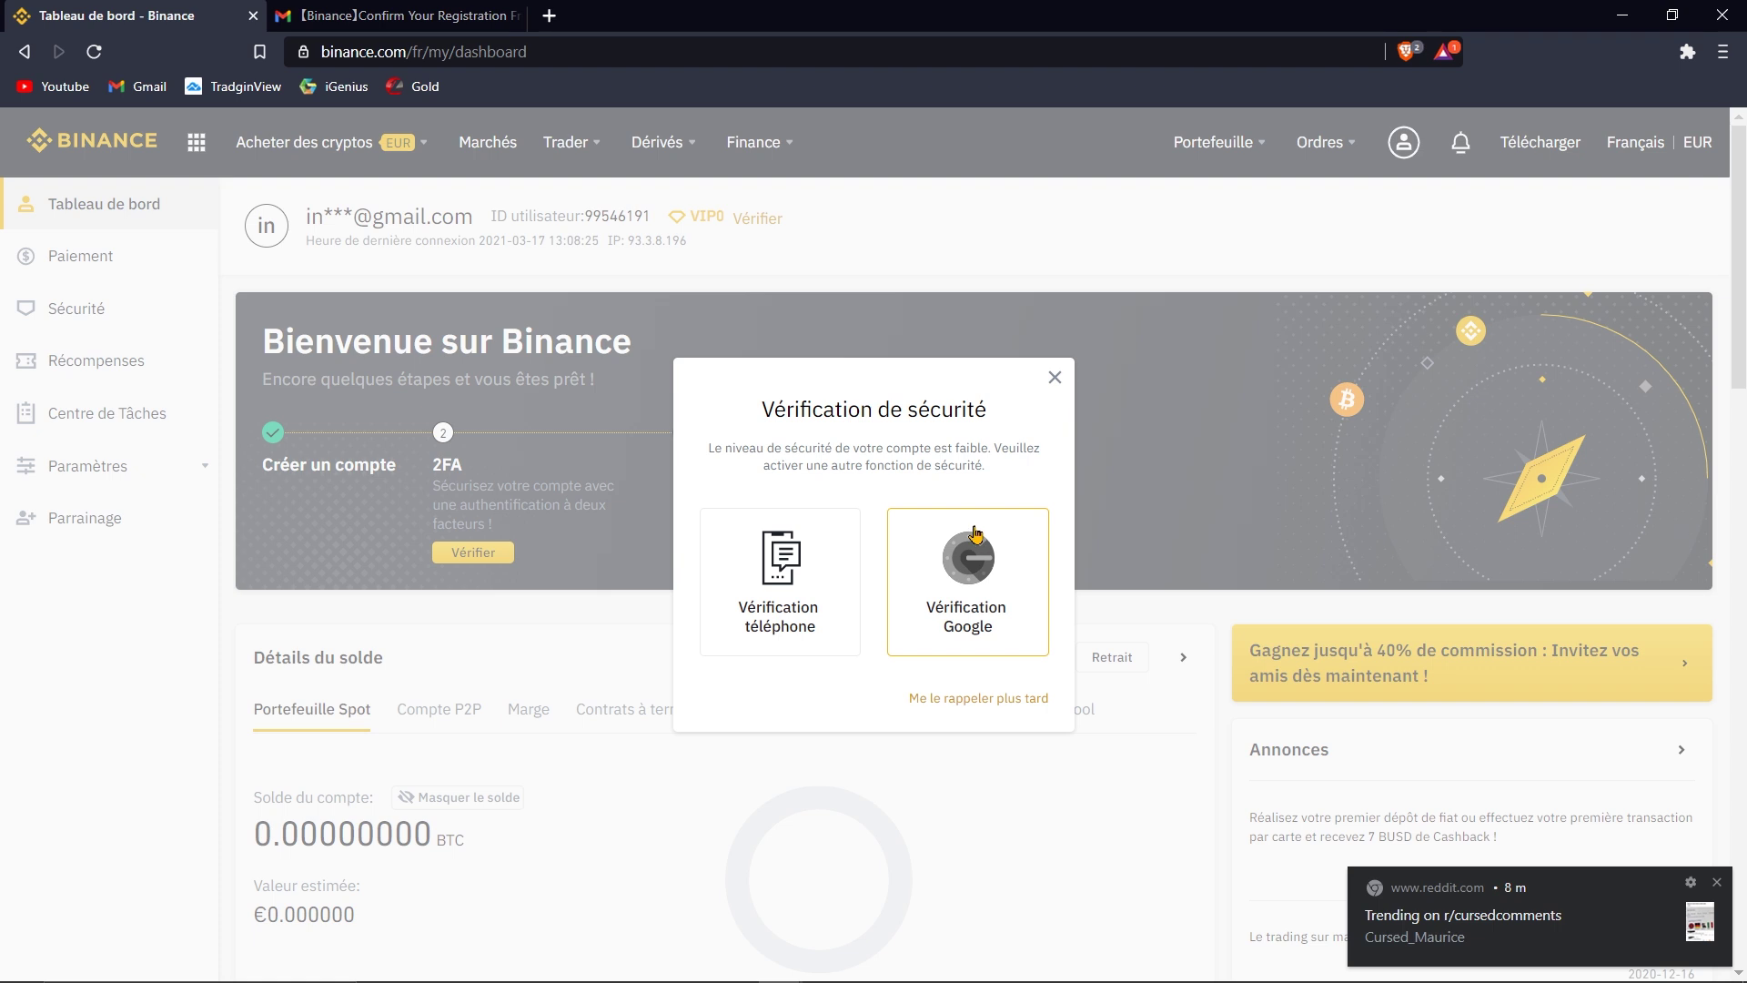
Choose Vérification Google, step through the Authenticator setup to Étape 4, then return home.
left_click(966, 552)
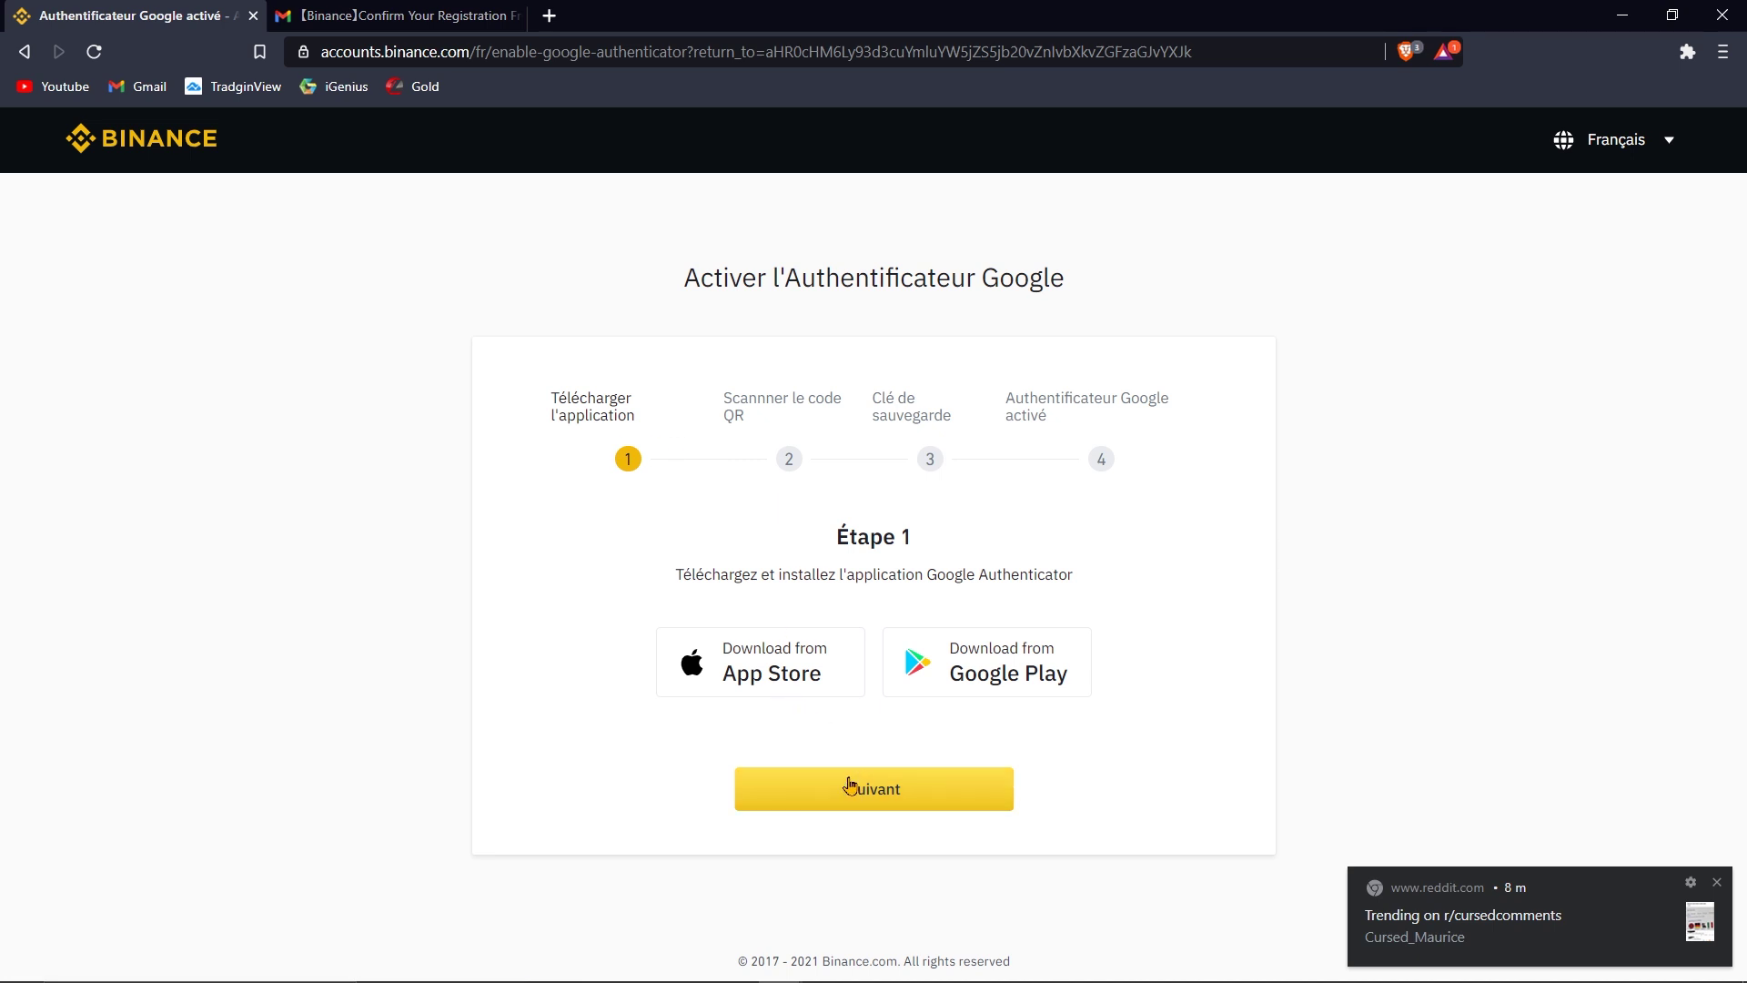
left_click(819, 789)
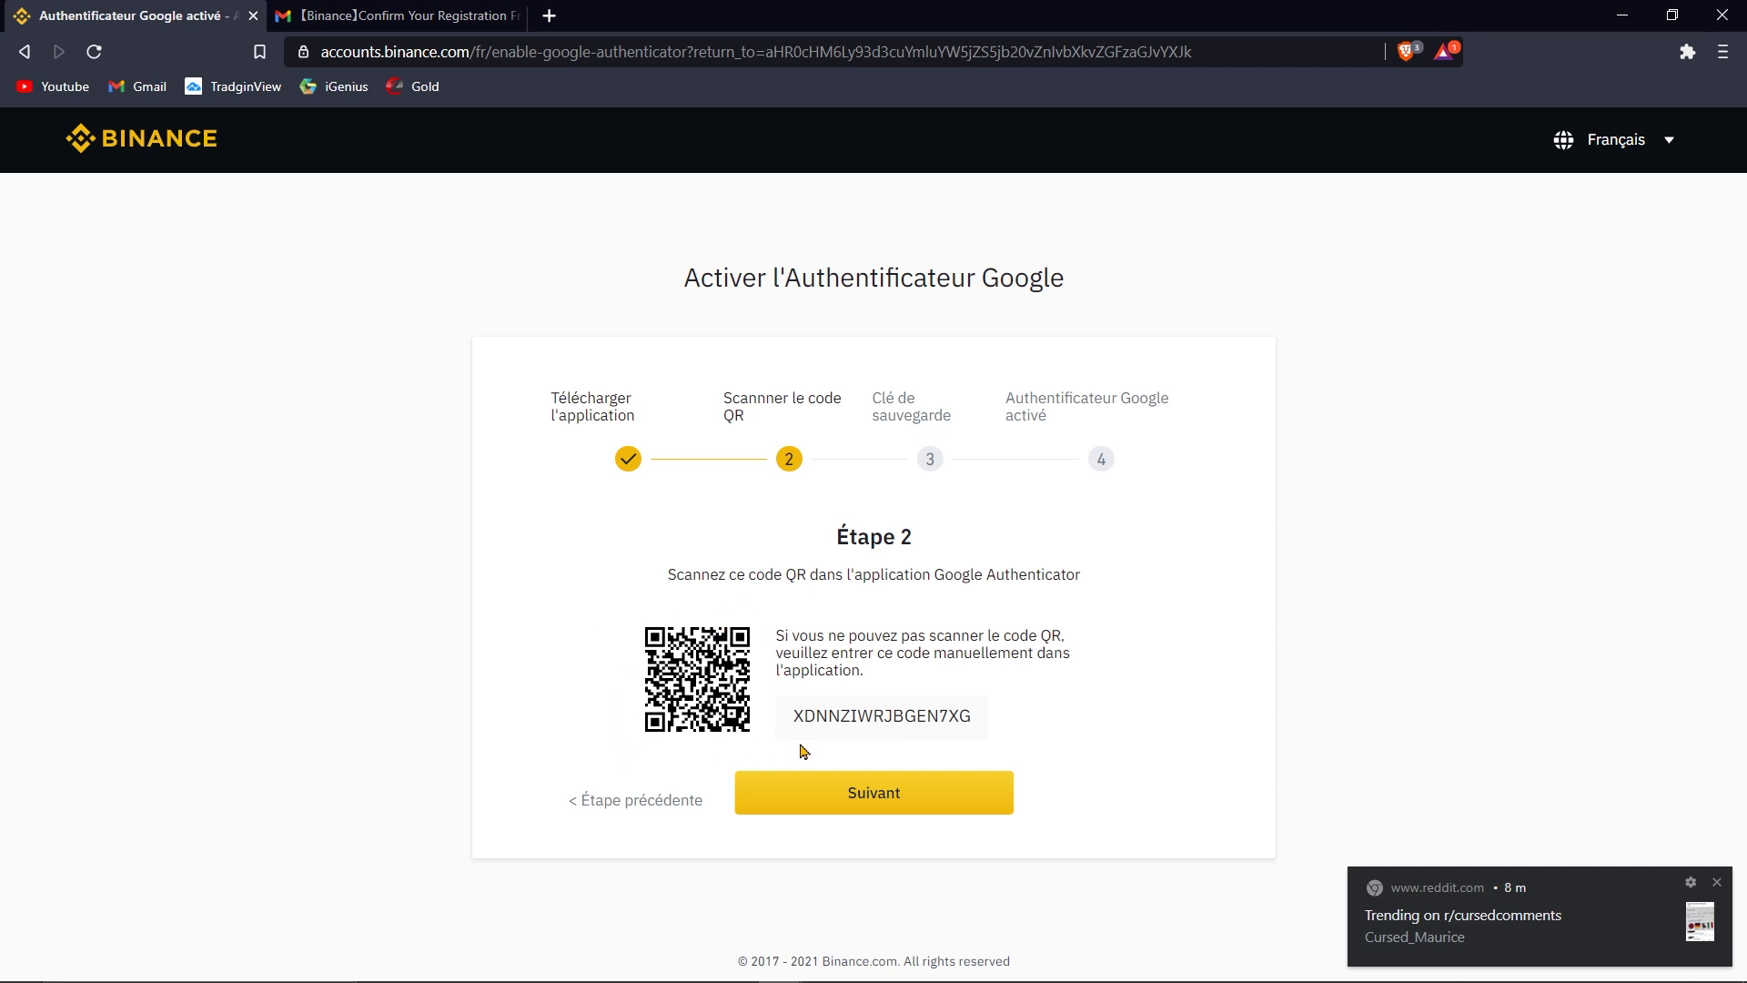
double_click(843, 718)
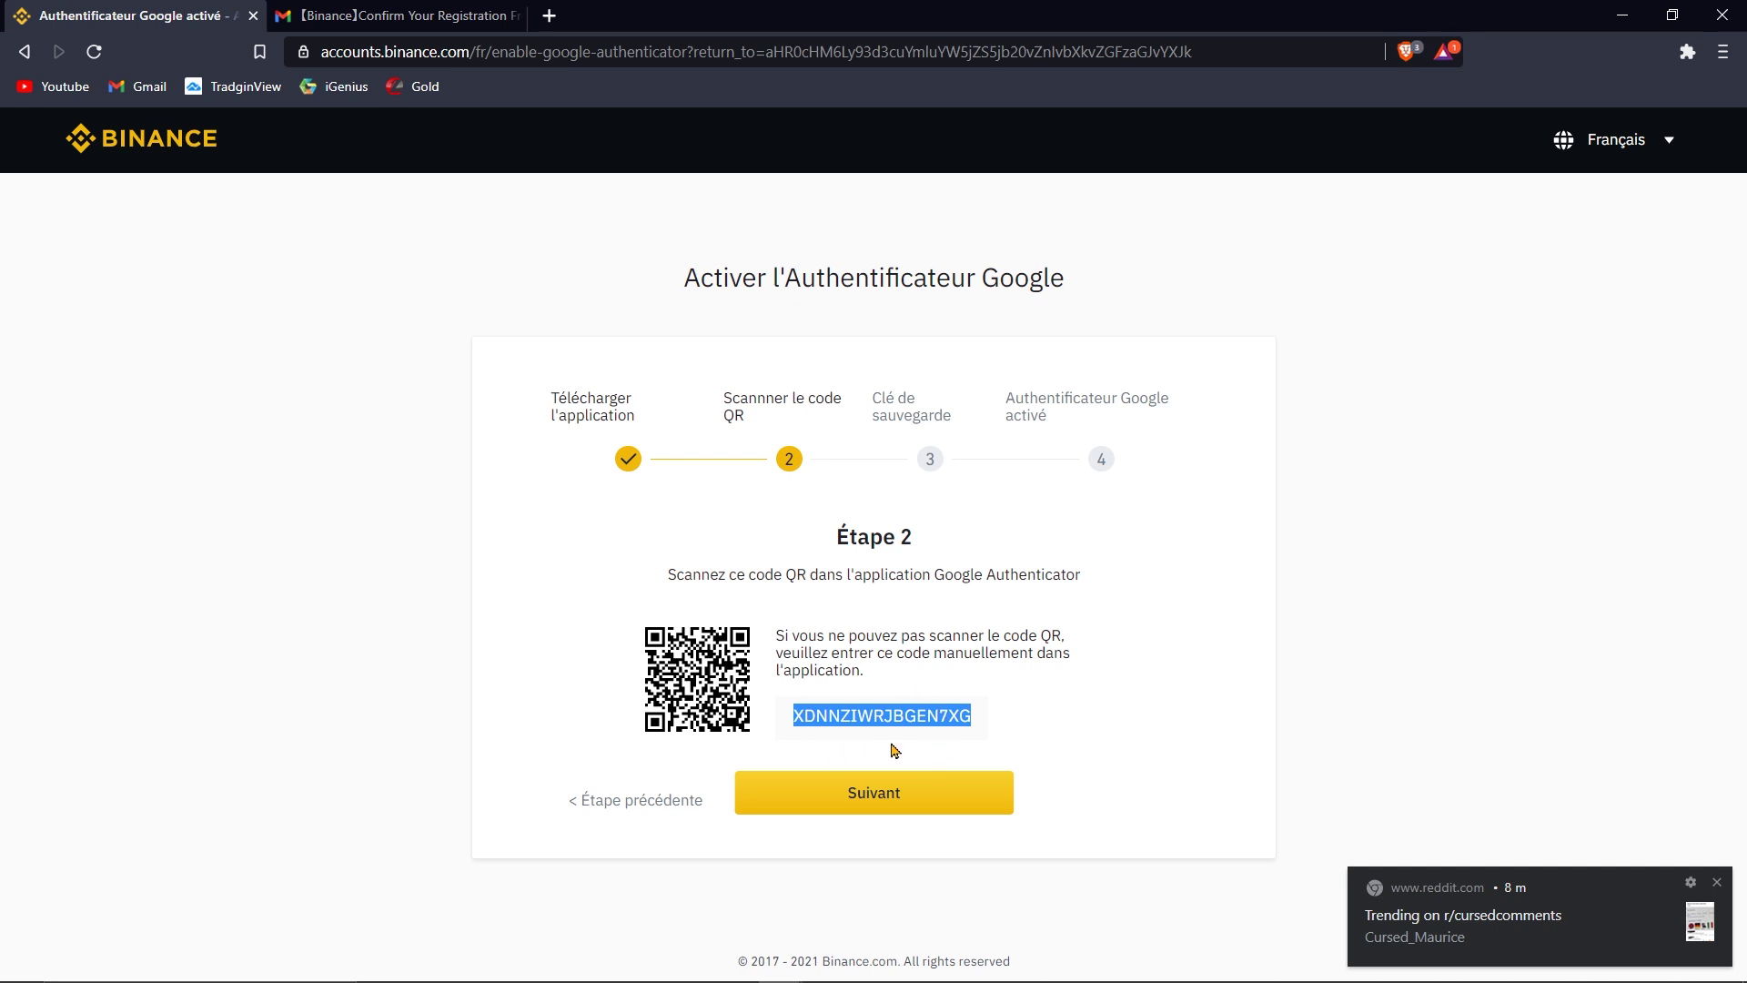
left_click(848, 691)
left_click(863, 794)
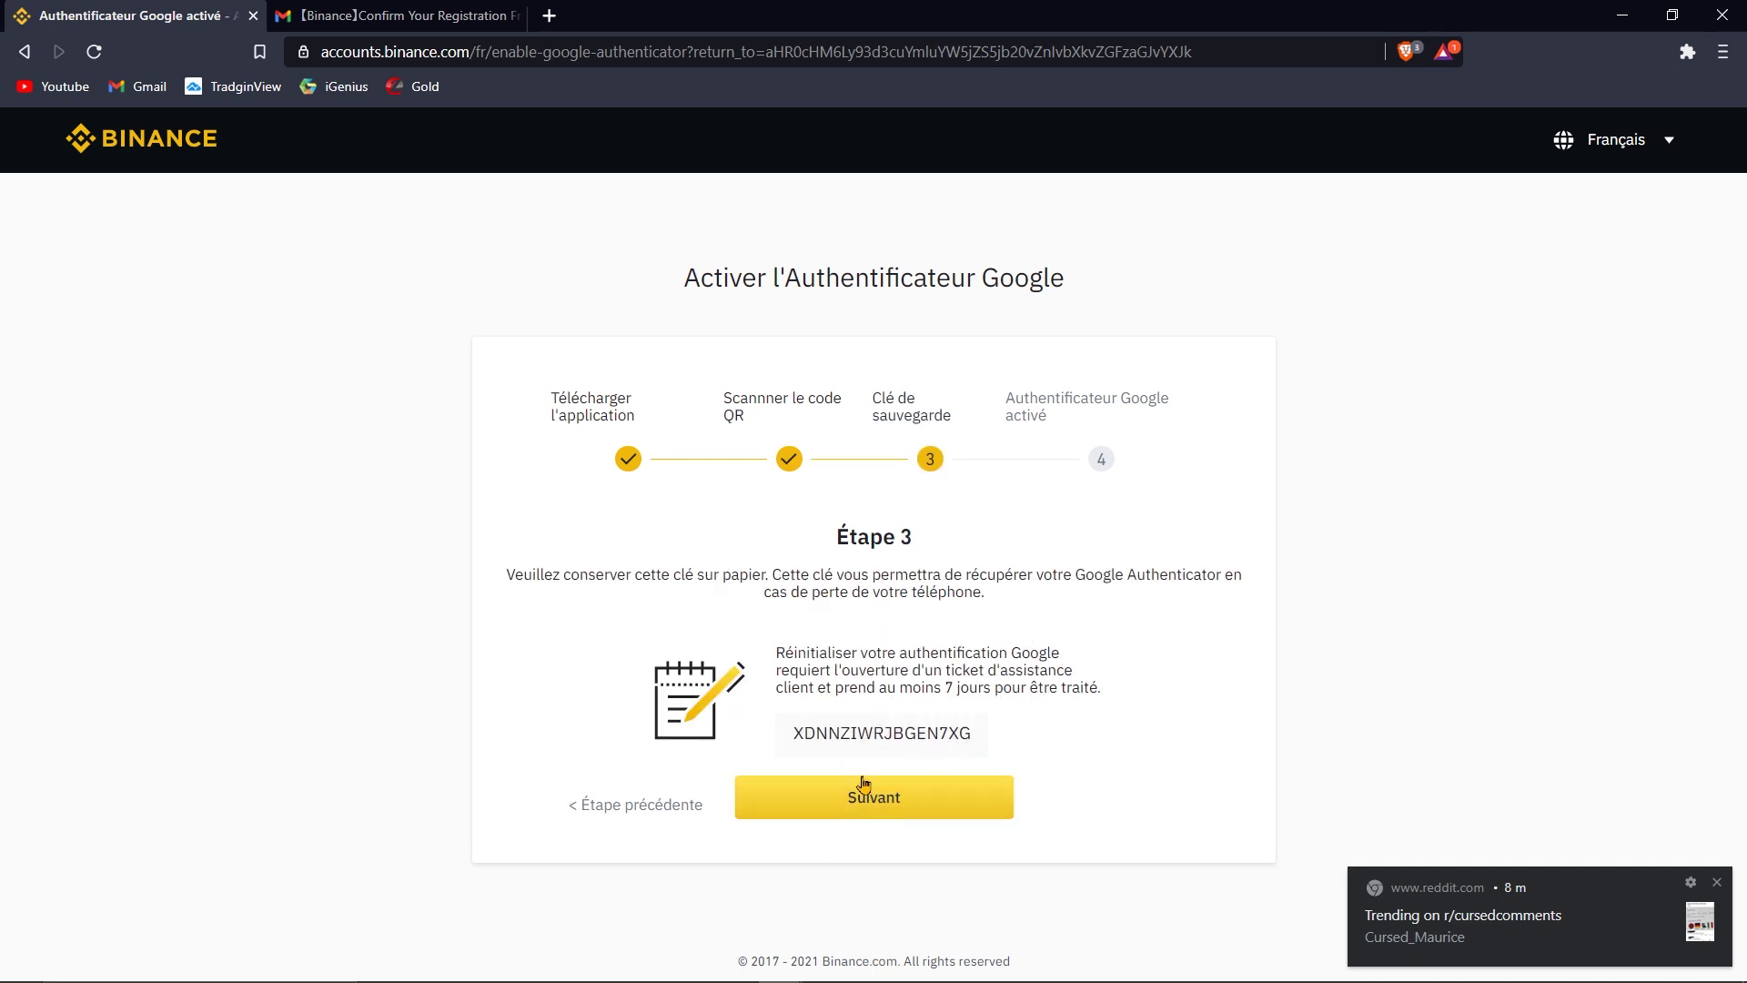
left_click(910, 818)
scroll(865, 670, "down", 1)
scroll(686, 587, "up", 1)
left_click(182, 138)
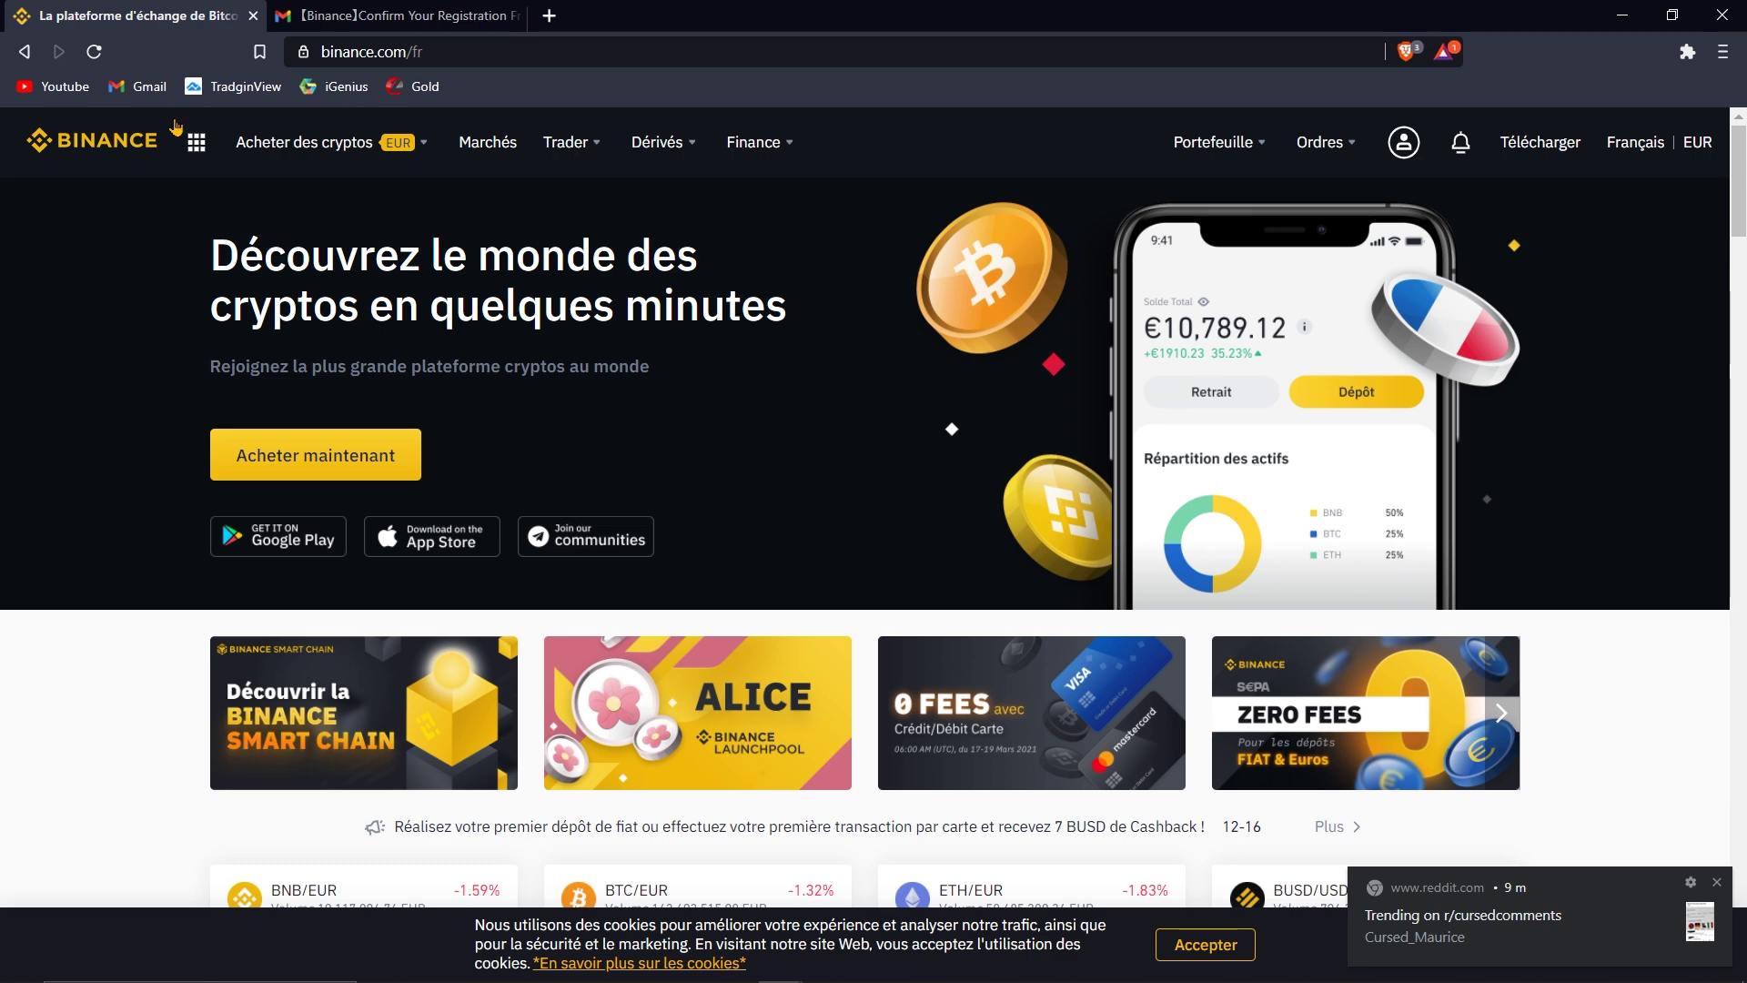
Open Portefeuille Spot, then the Dépôt page from the Compte principal wallet.
mouse_move(1214, 142)
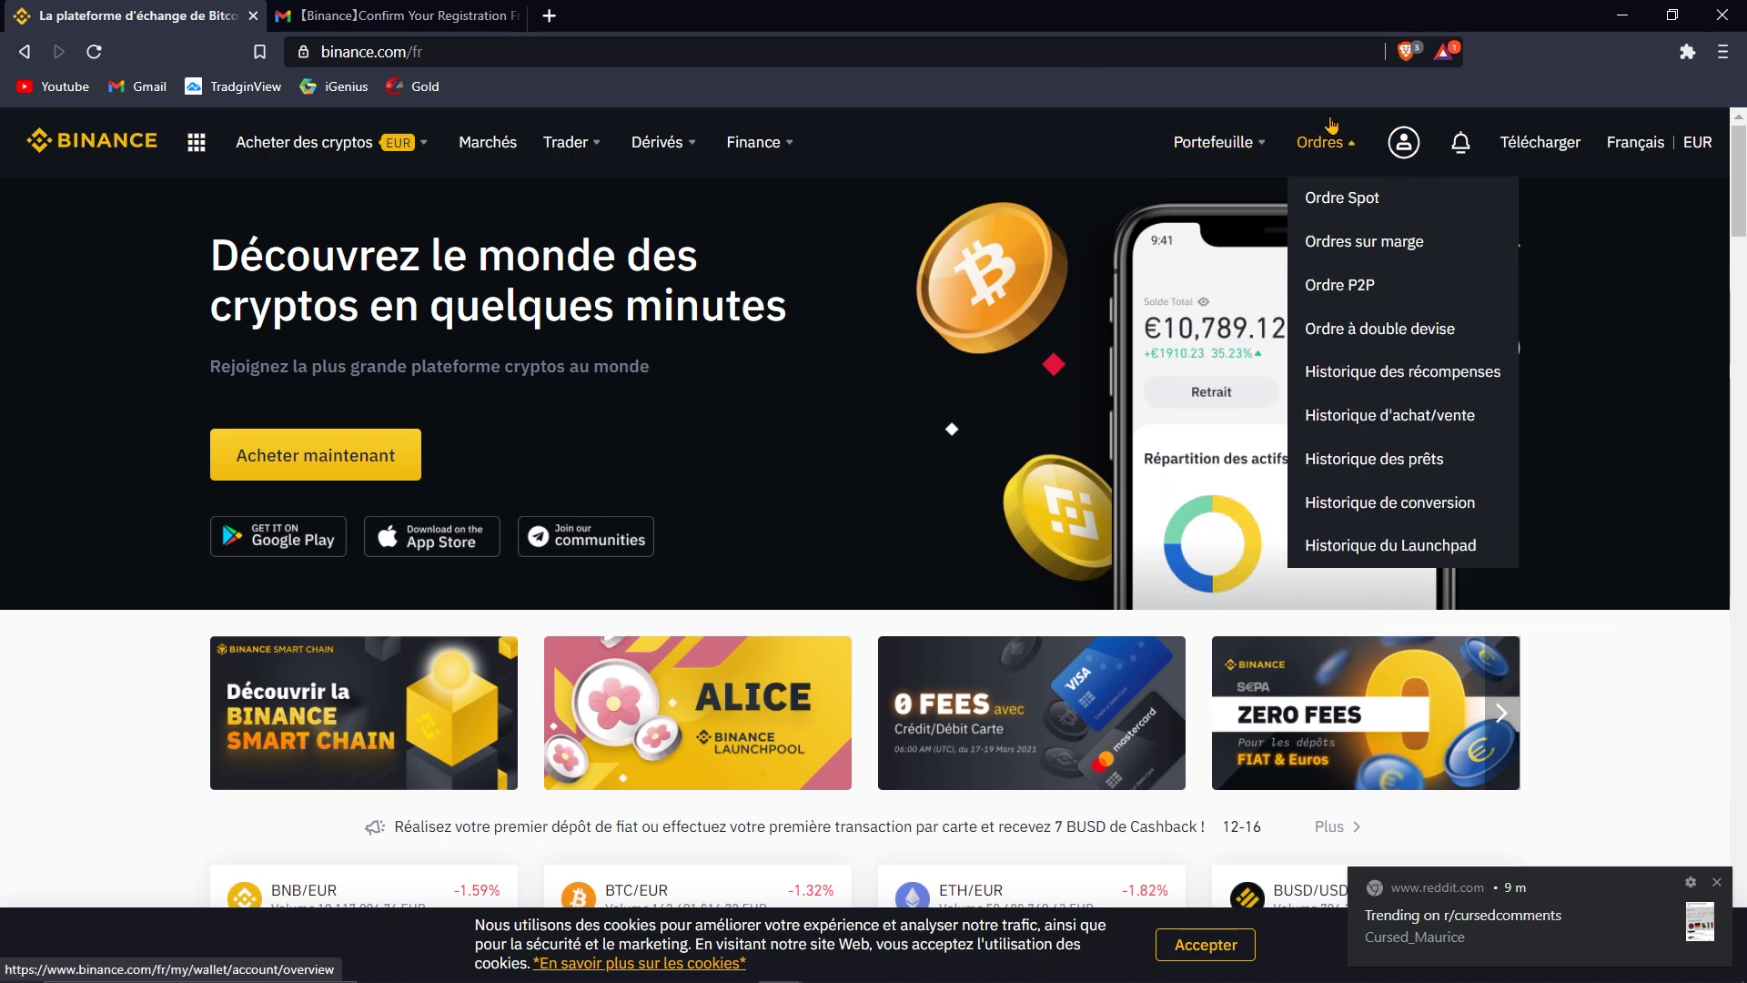
mouse_move(1394, 149)
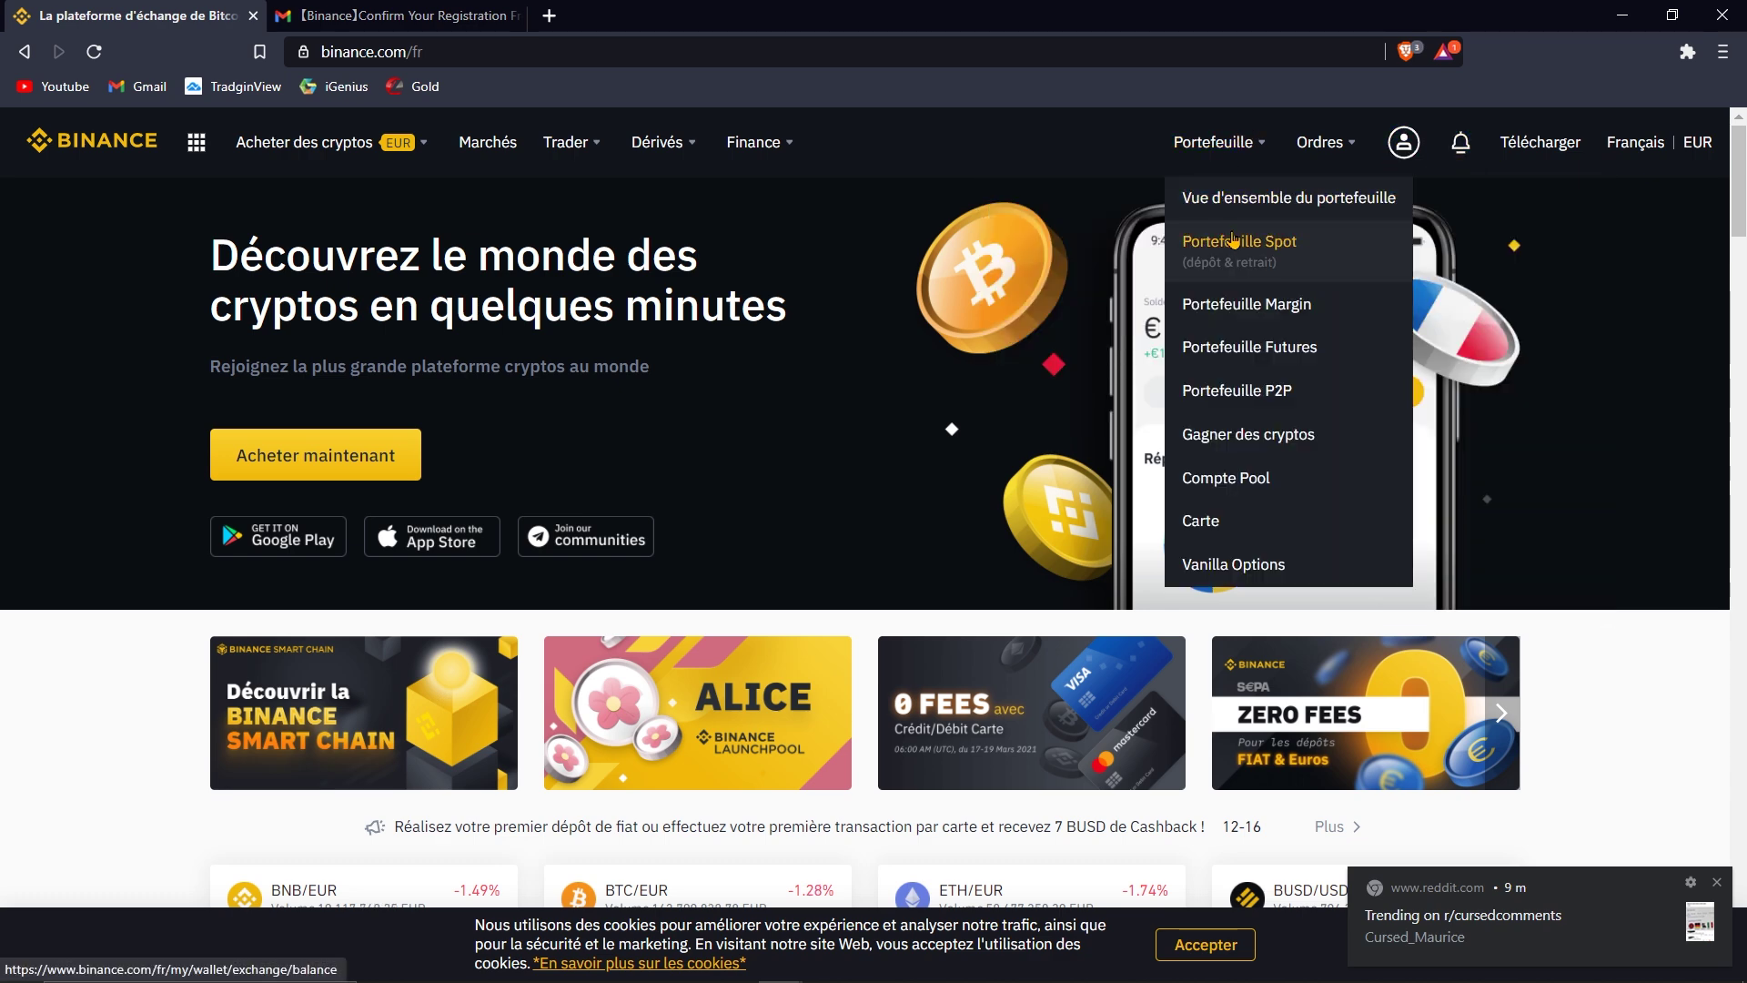
left_click(1233, 241)
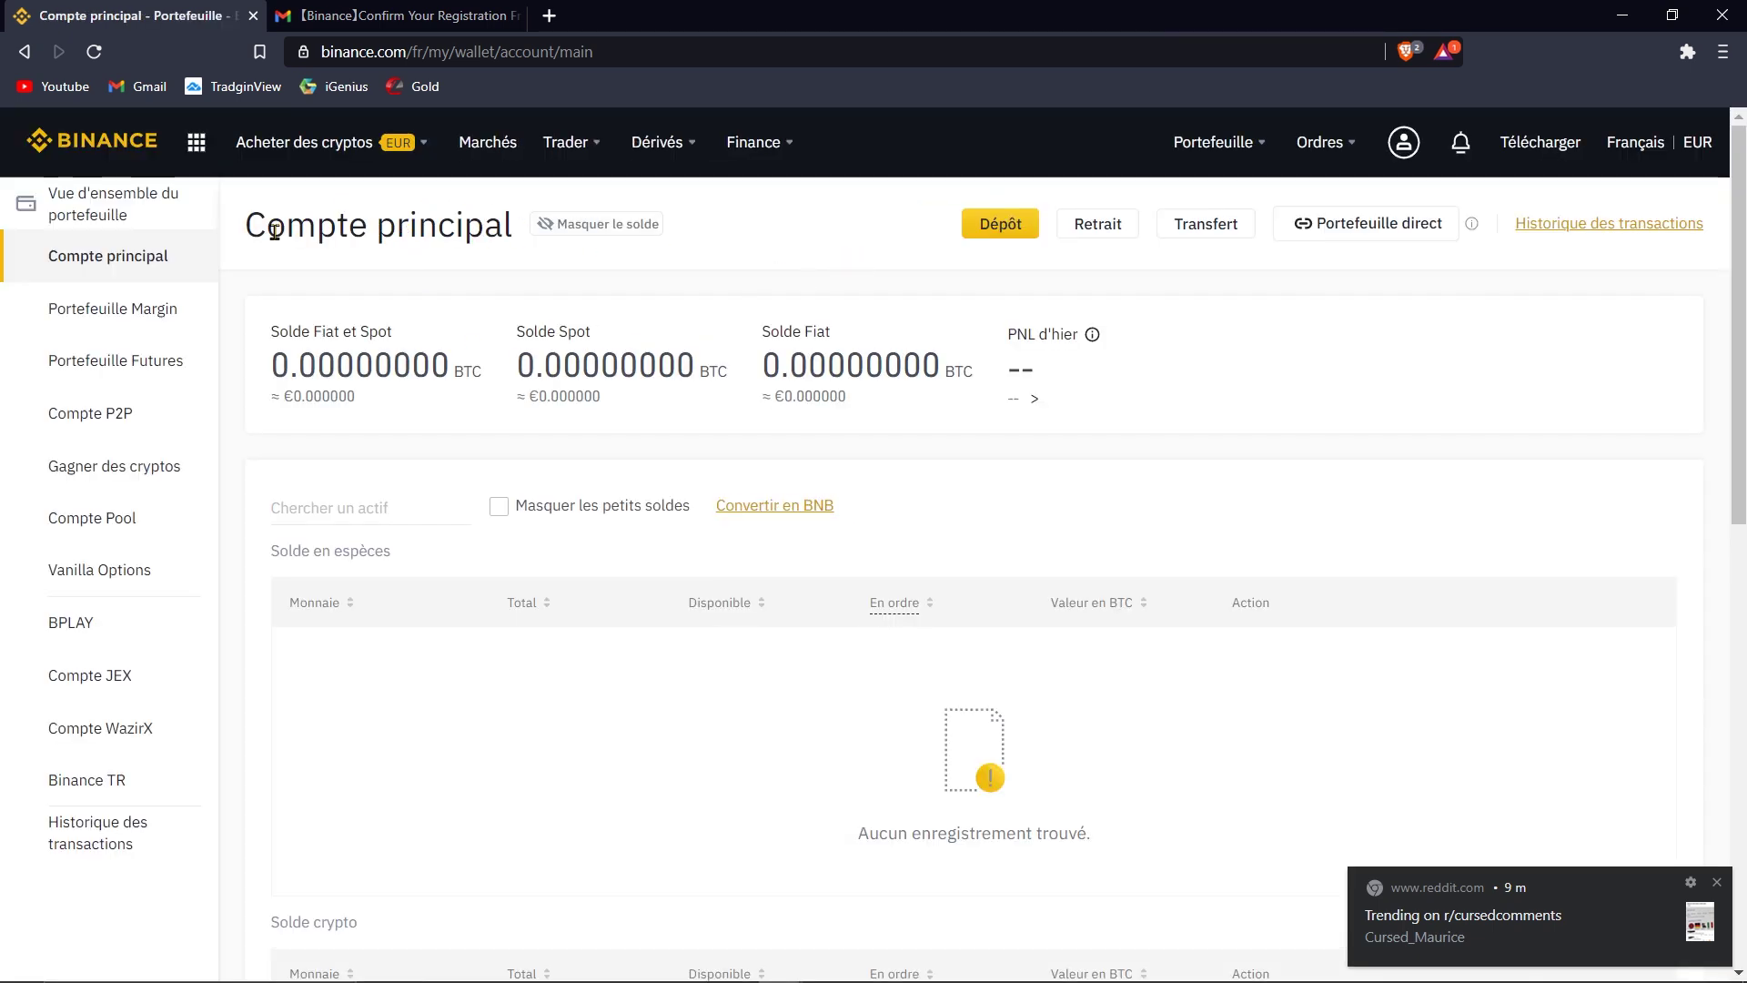
left_click_drag(248, 226, 505, 229)
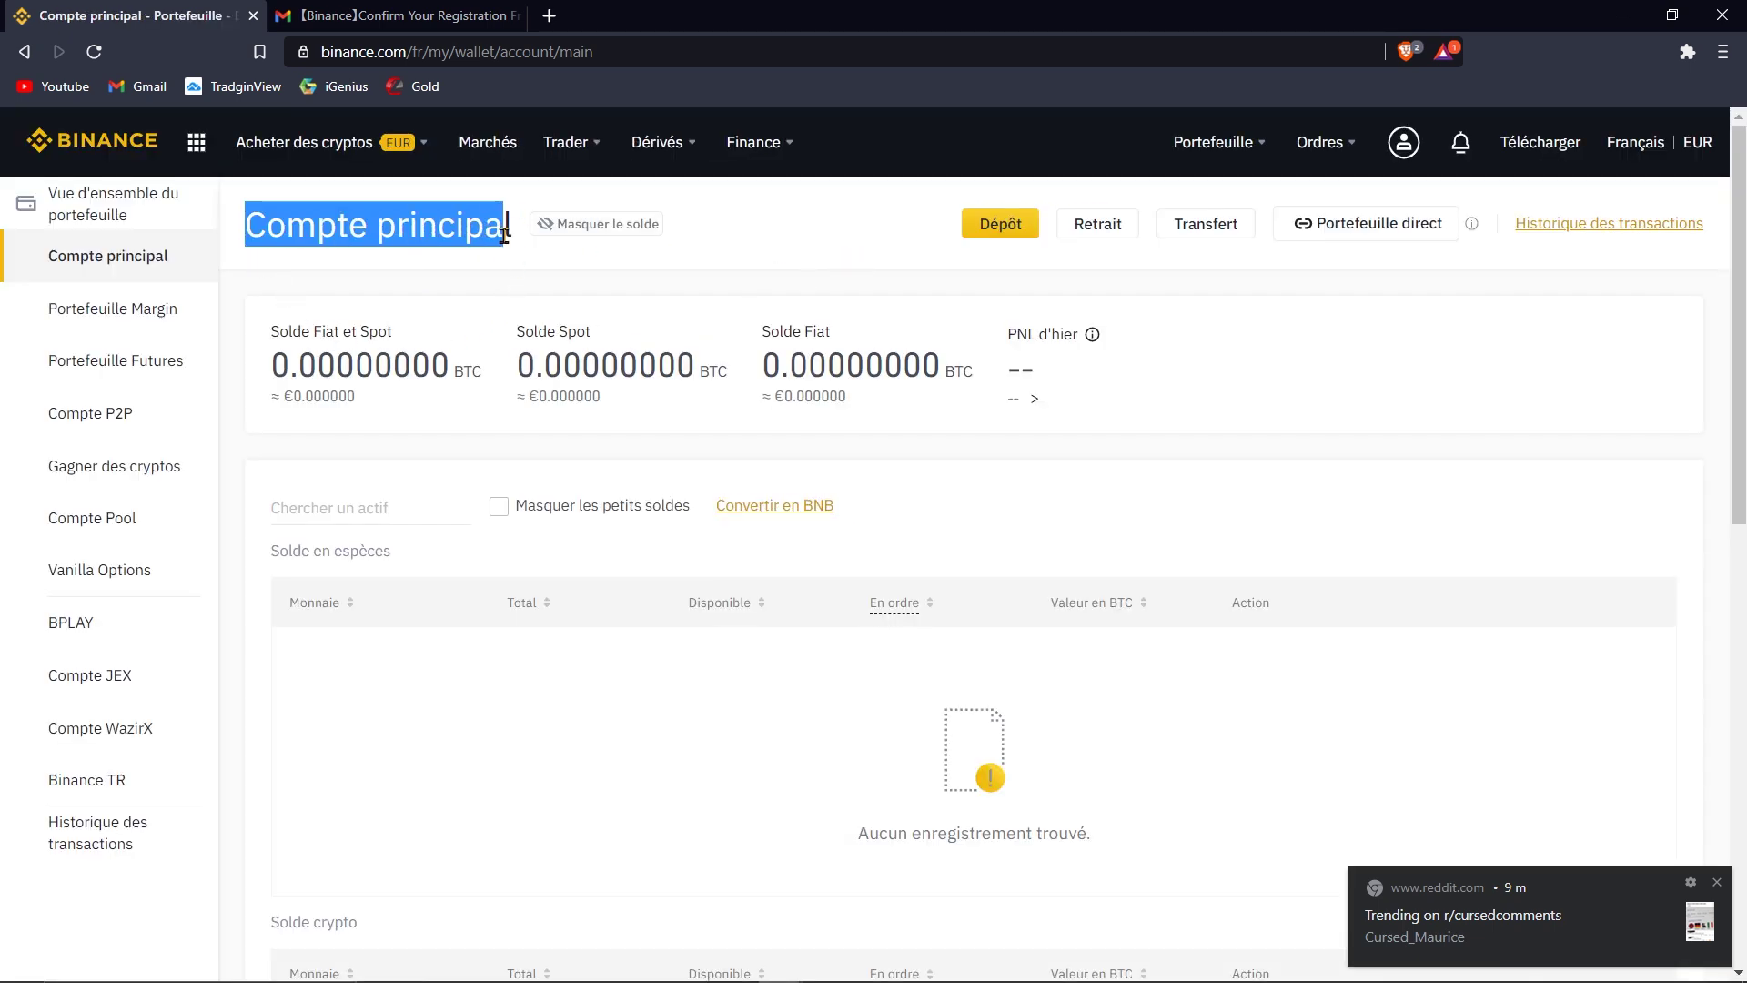
left_click(659, 294)
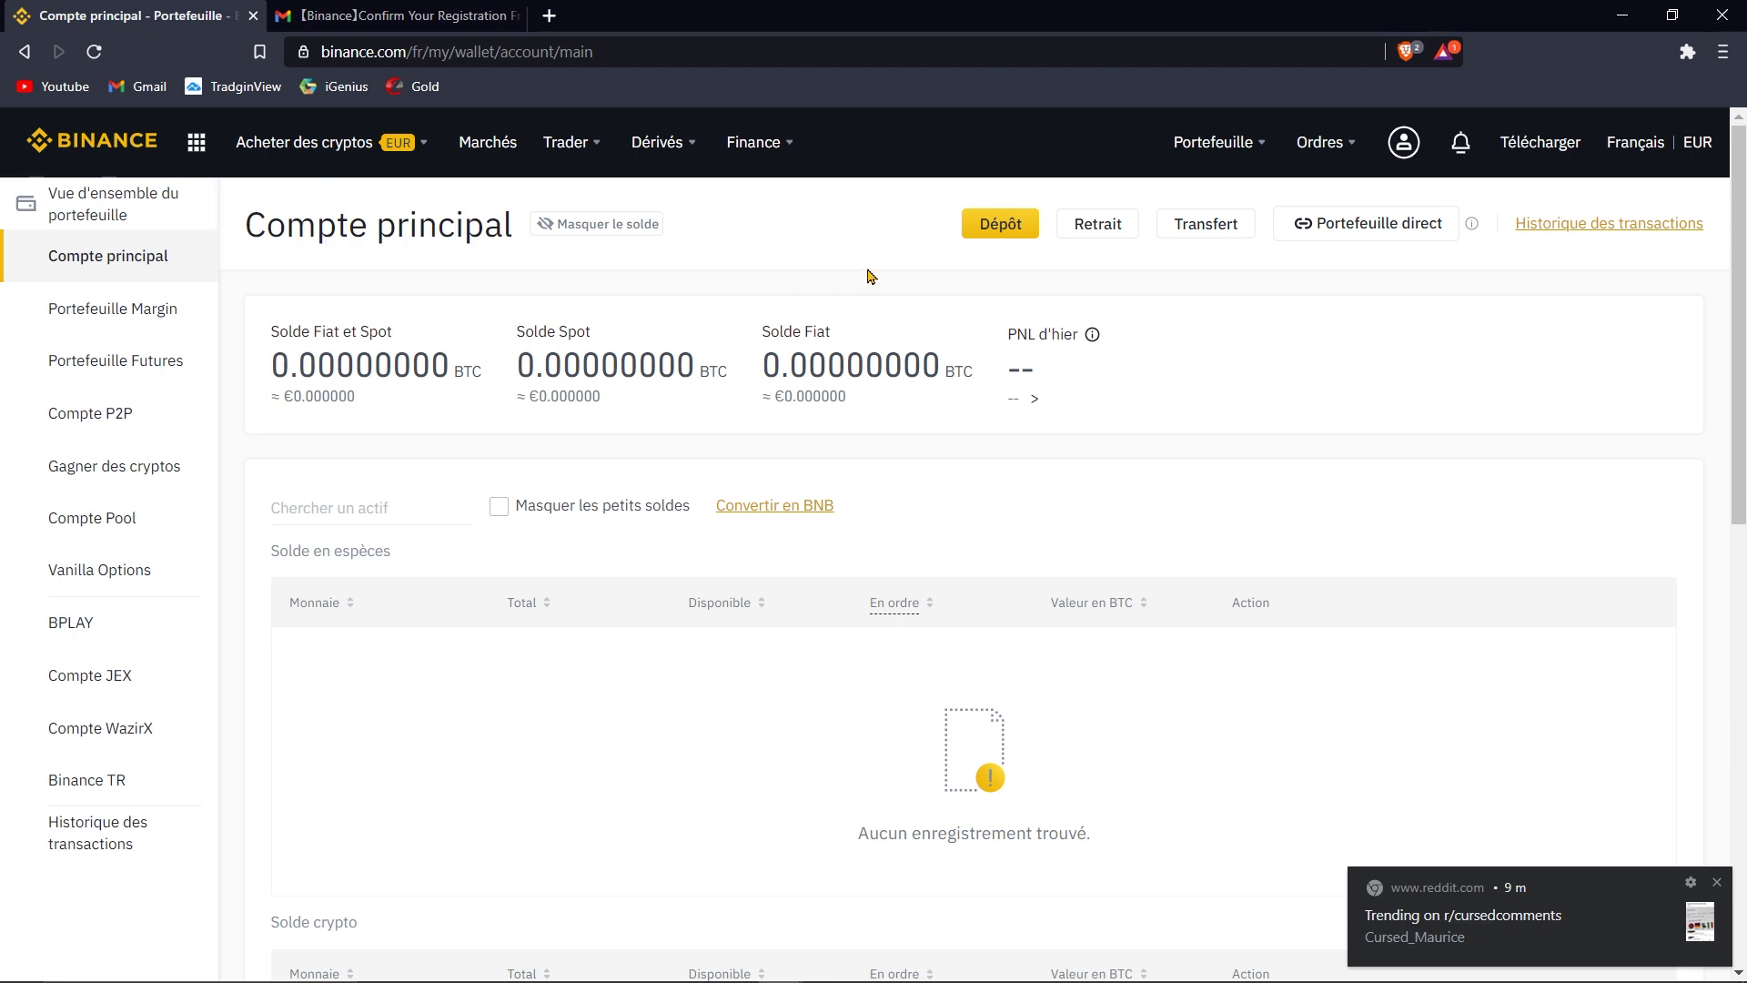
left_click(989, 234)
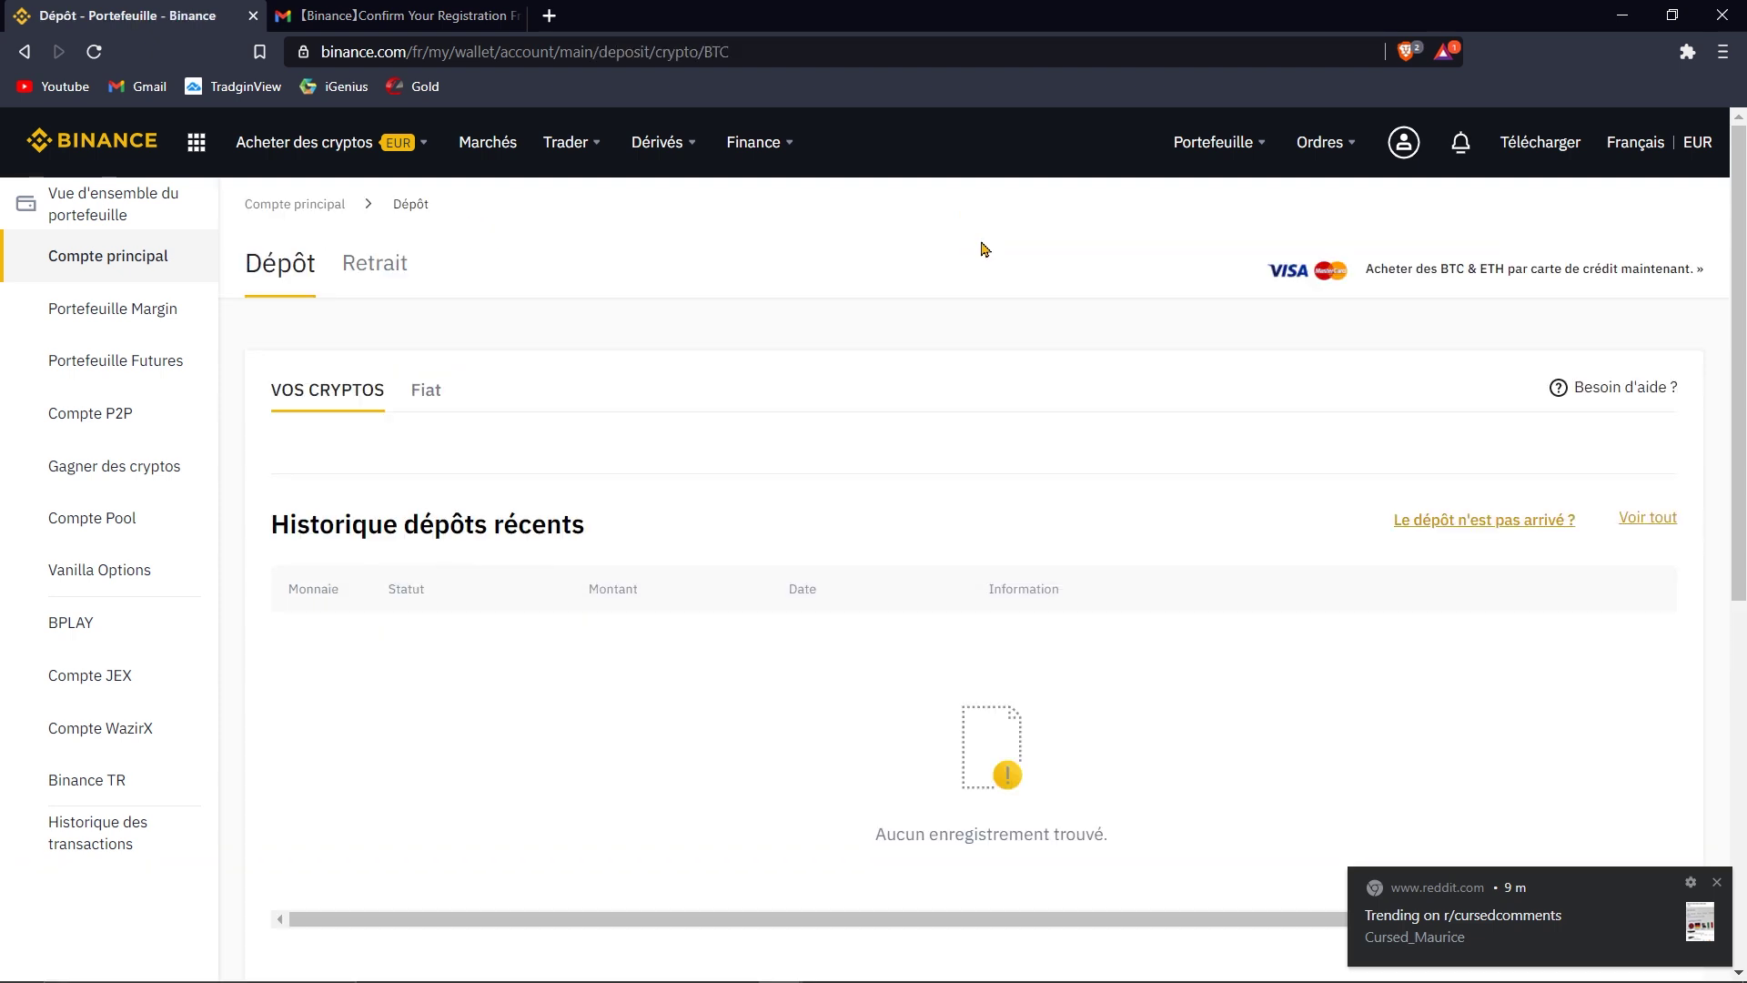
scroll(719, 378, "down", 1)
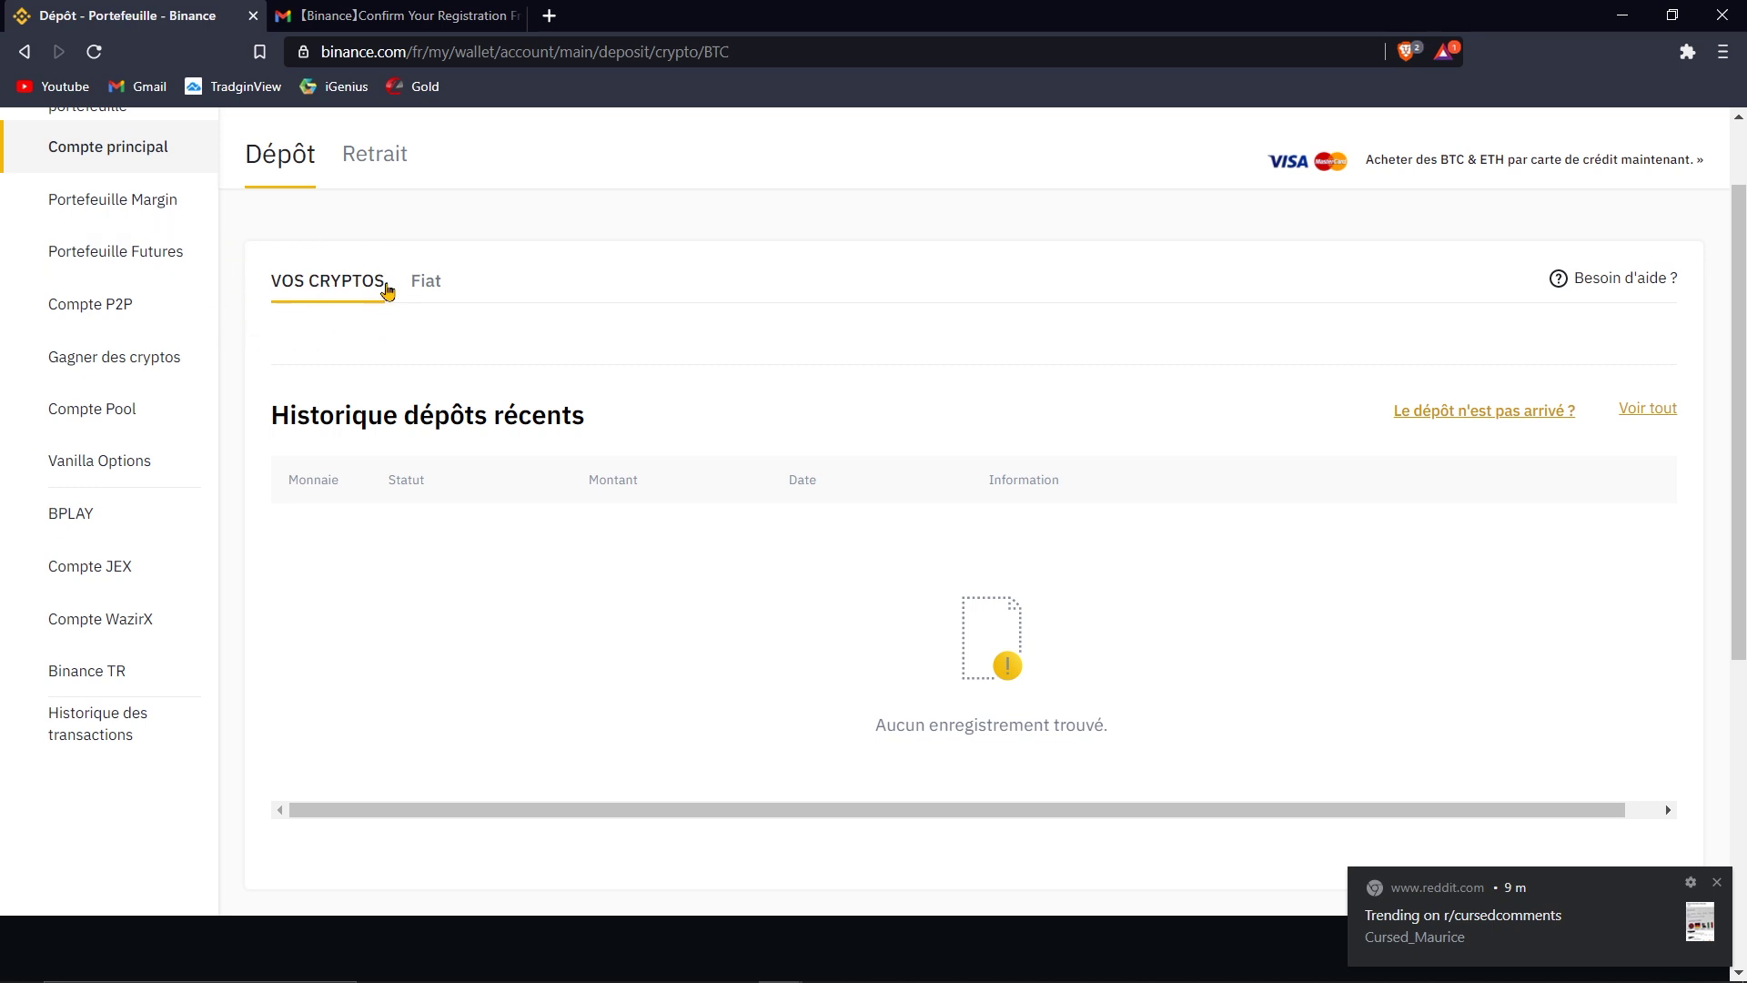
Switch the deposit page to Fiat and review the EUR SEPA transfer options and verification notice.
left_click(424, 284)
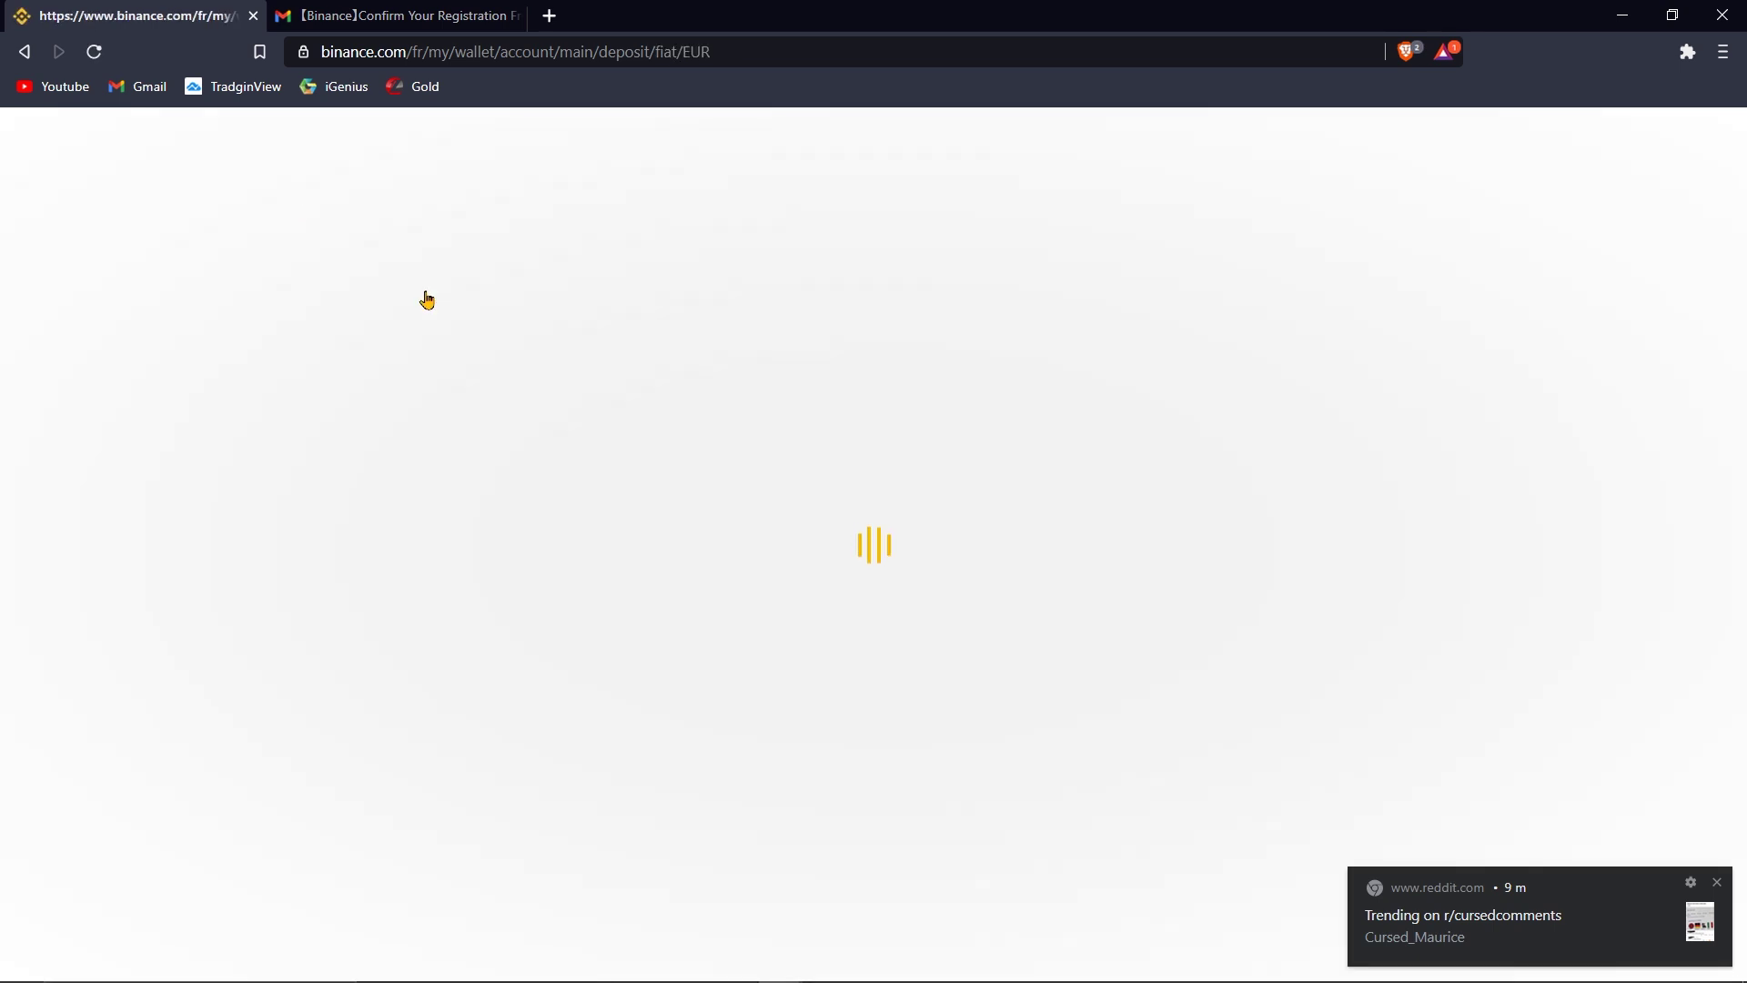
scroll(446, 310, "down", 2)
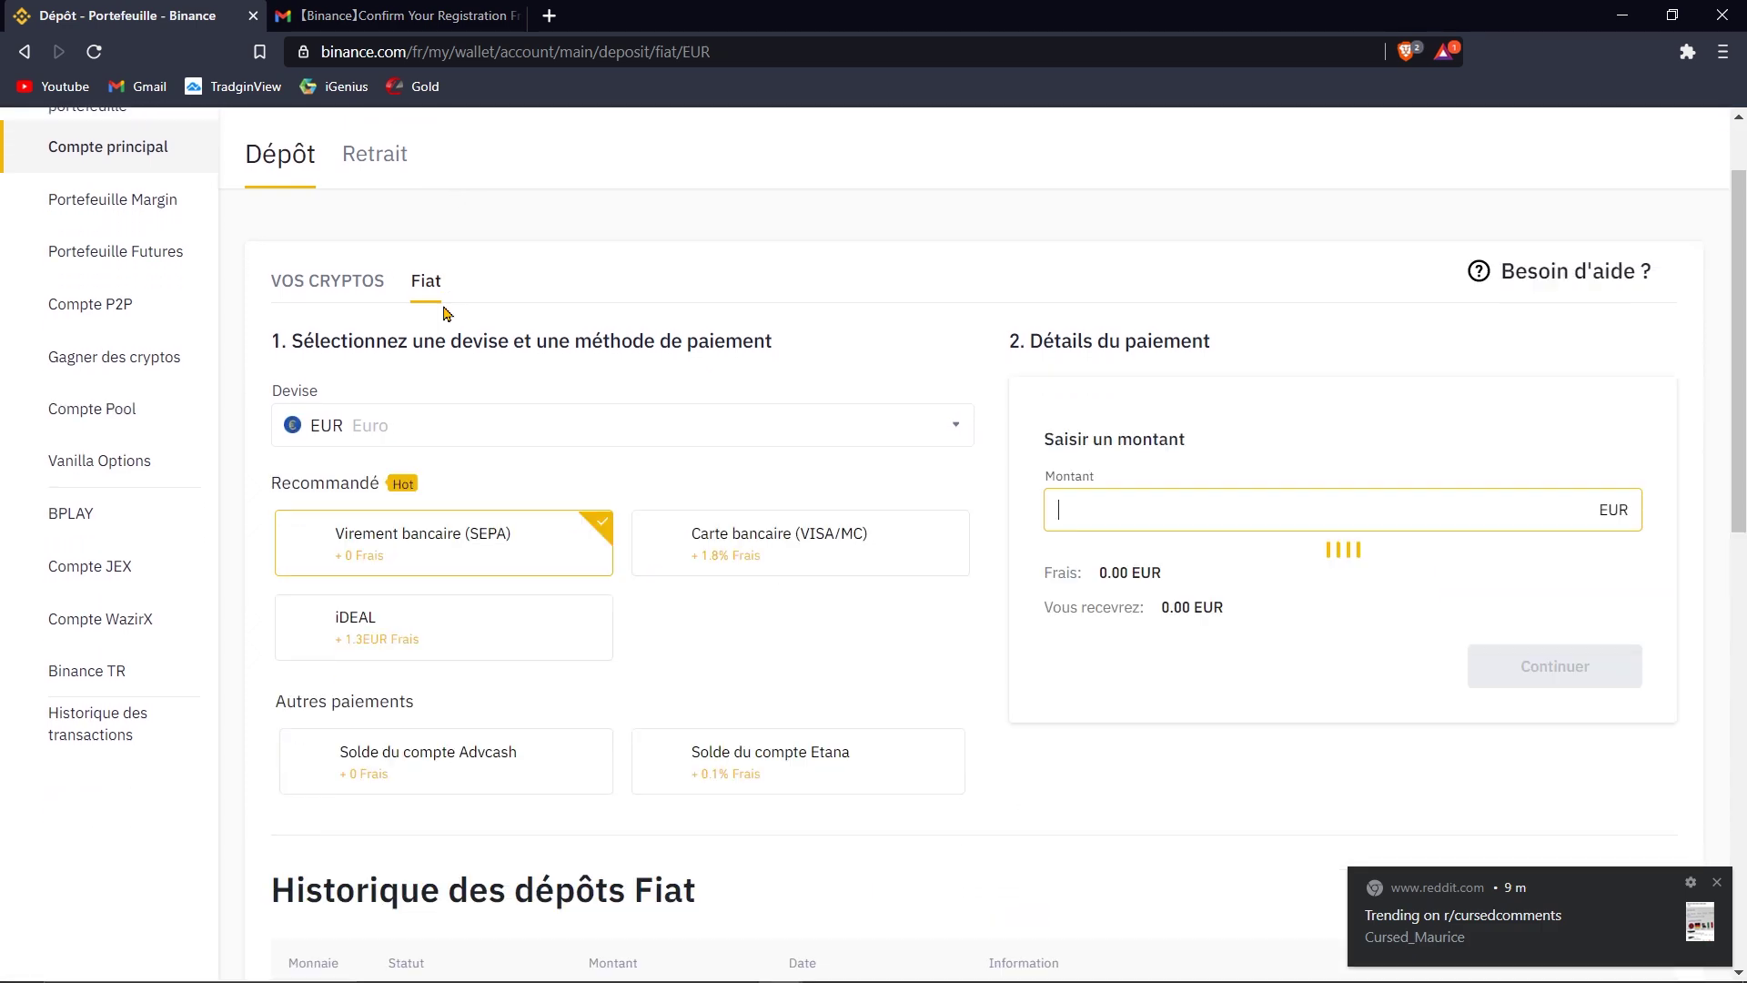
scroll(523, 273, "down", 1)
scroll(460, 246, "up", 1)
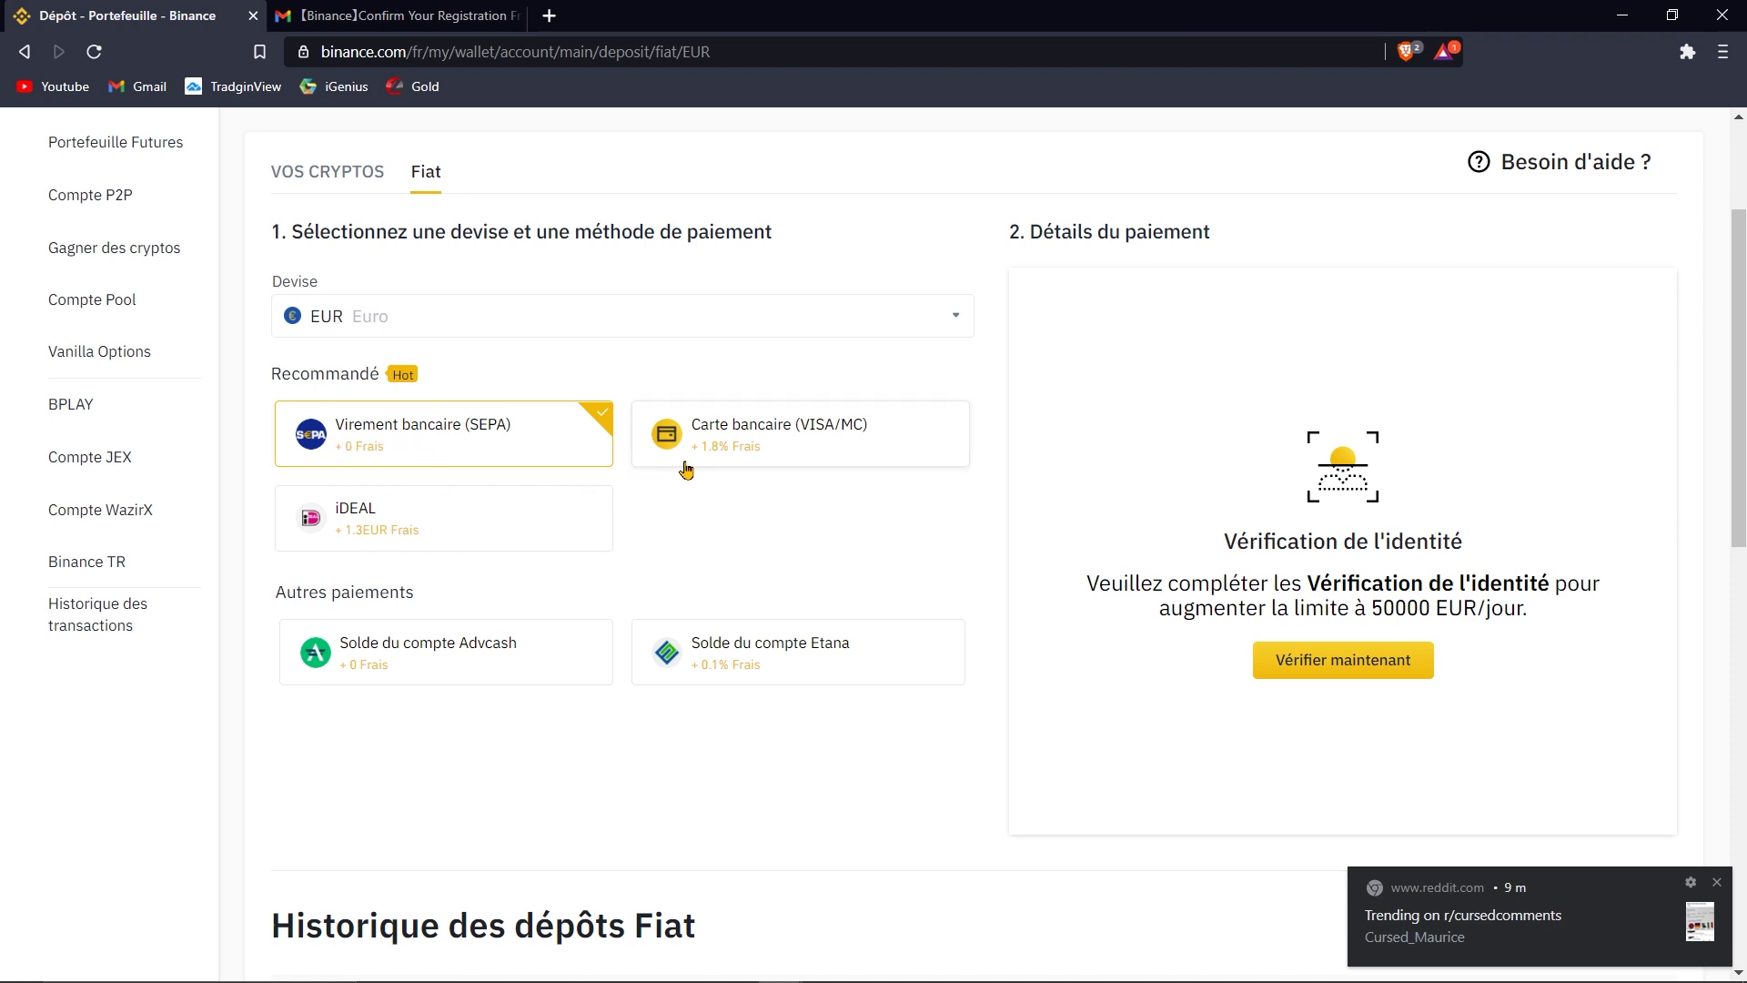
scroll(700, 460, "down", 1)
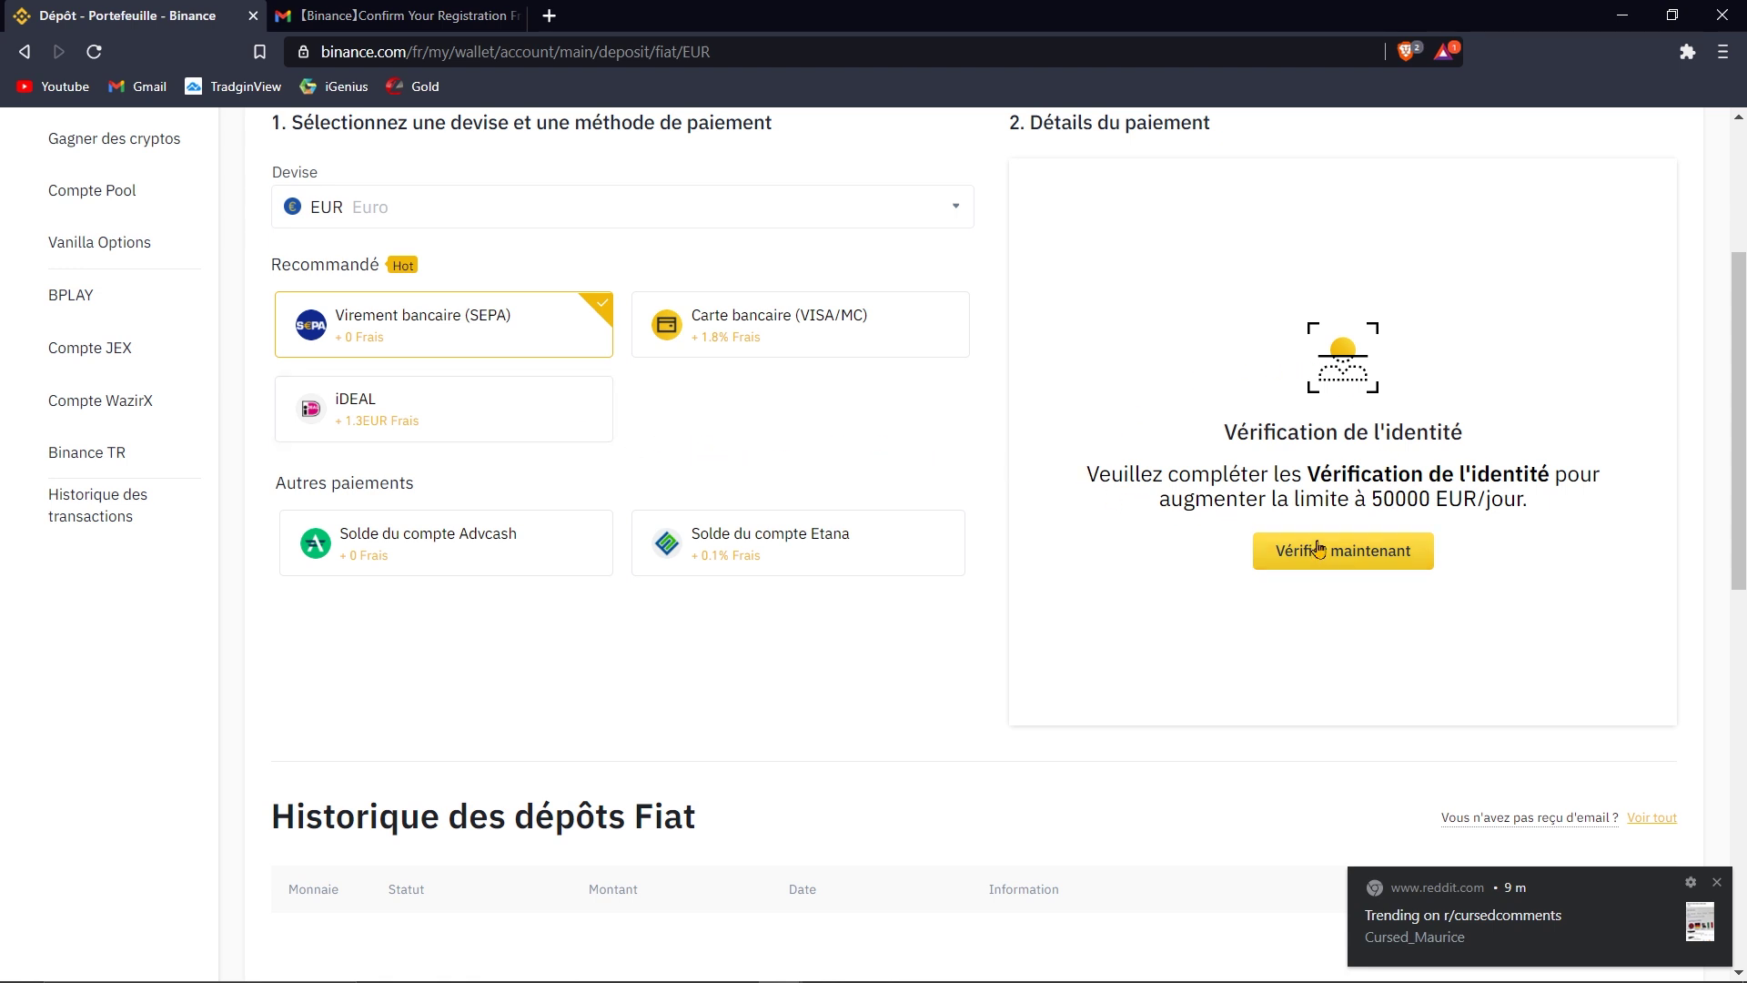
scroll(1153, 474, "up", 1)
scroll(1153, 474, "up", 2)
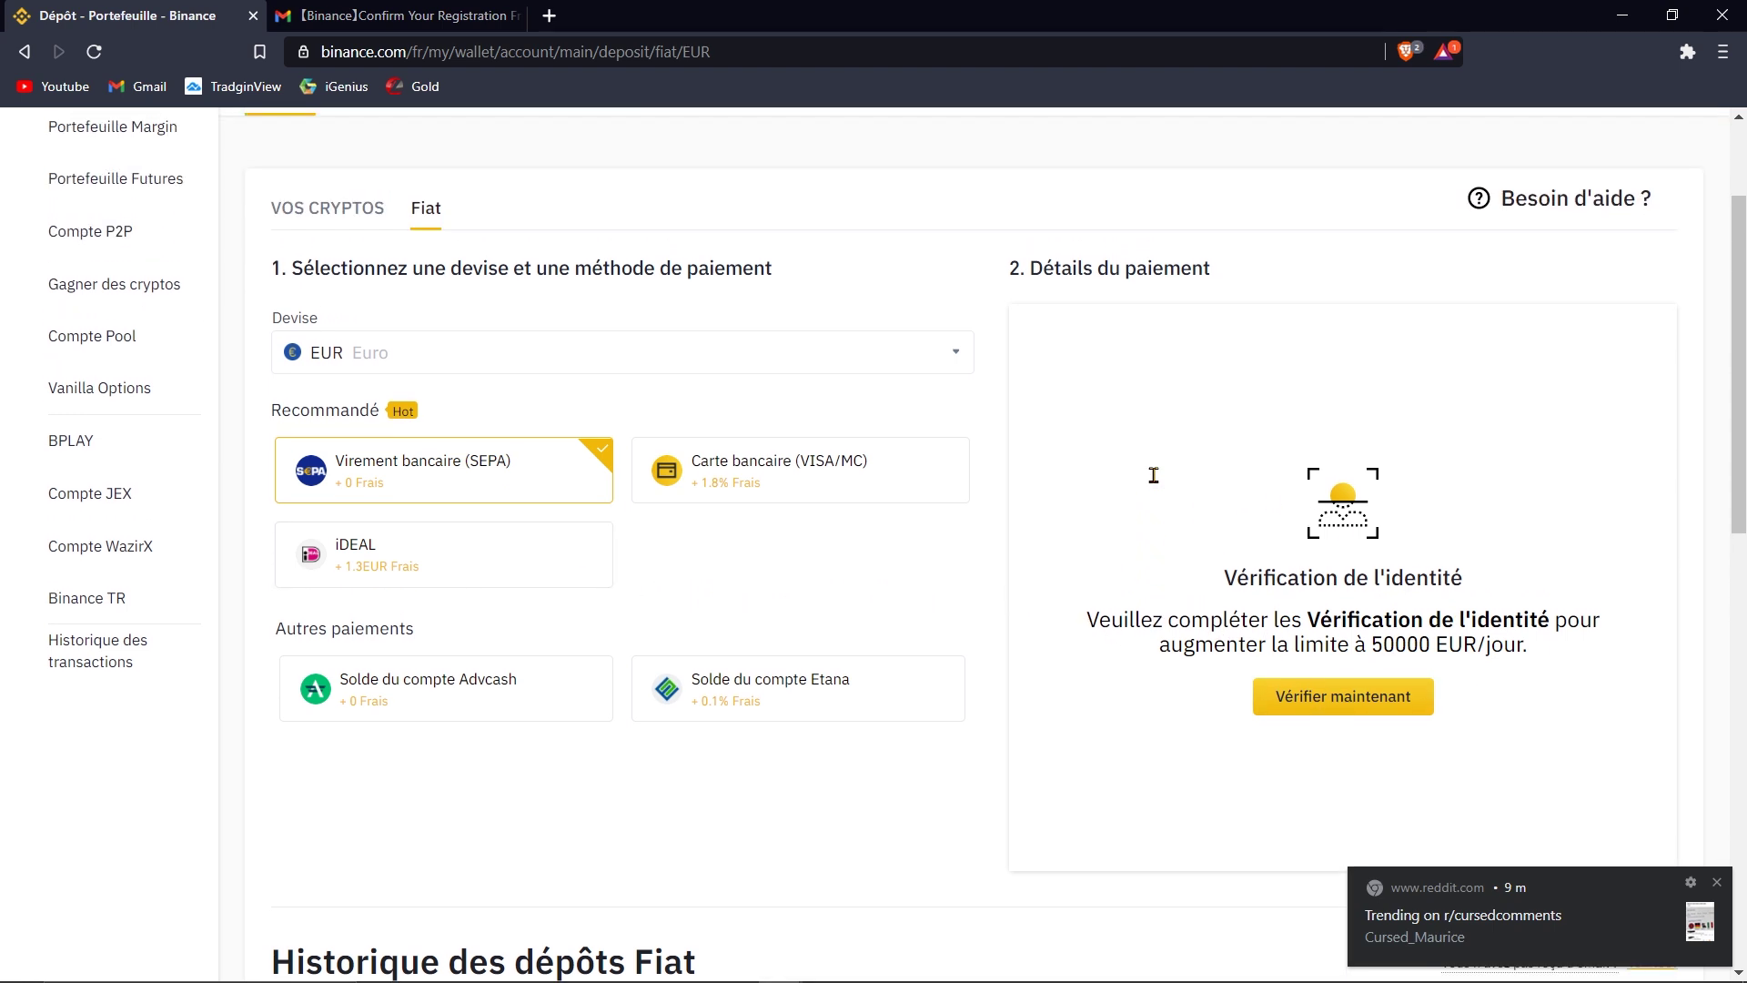
Go to Sécurité, open identity verification, then open and close the country/region selector.
mouse_move(1390, 153)
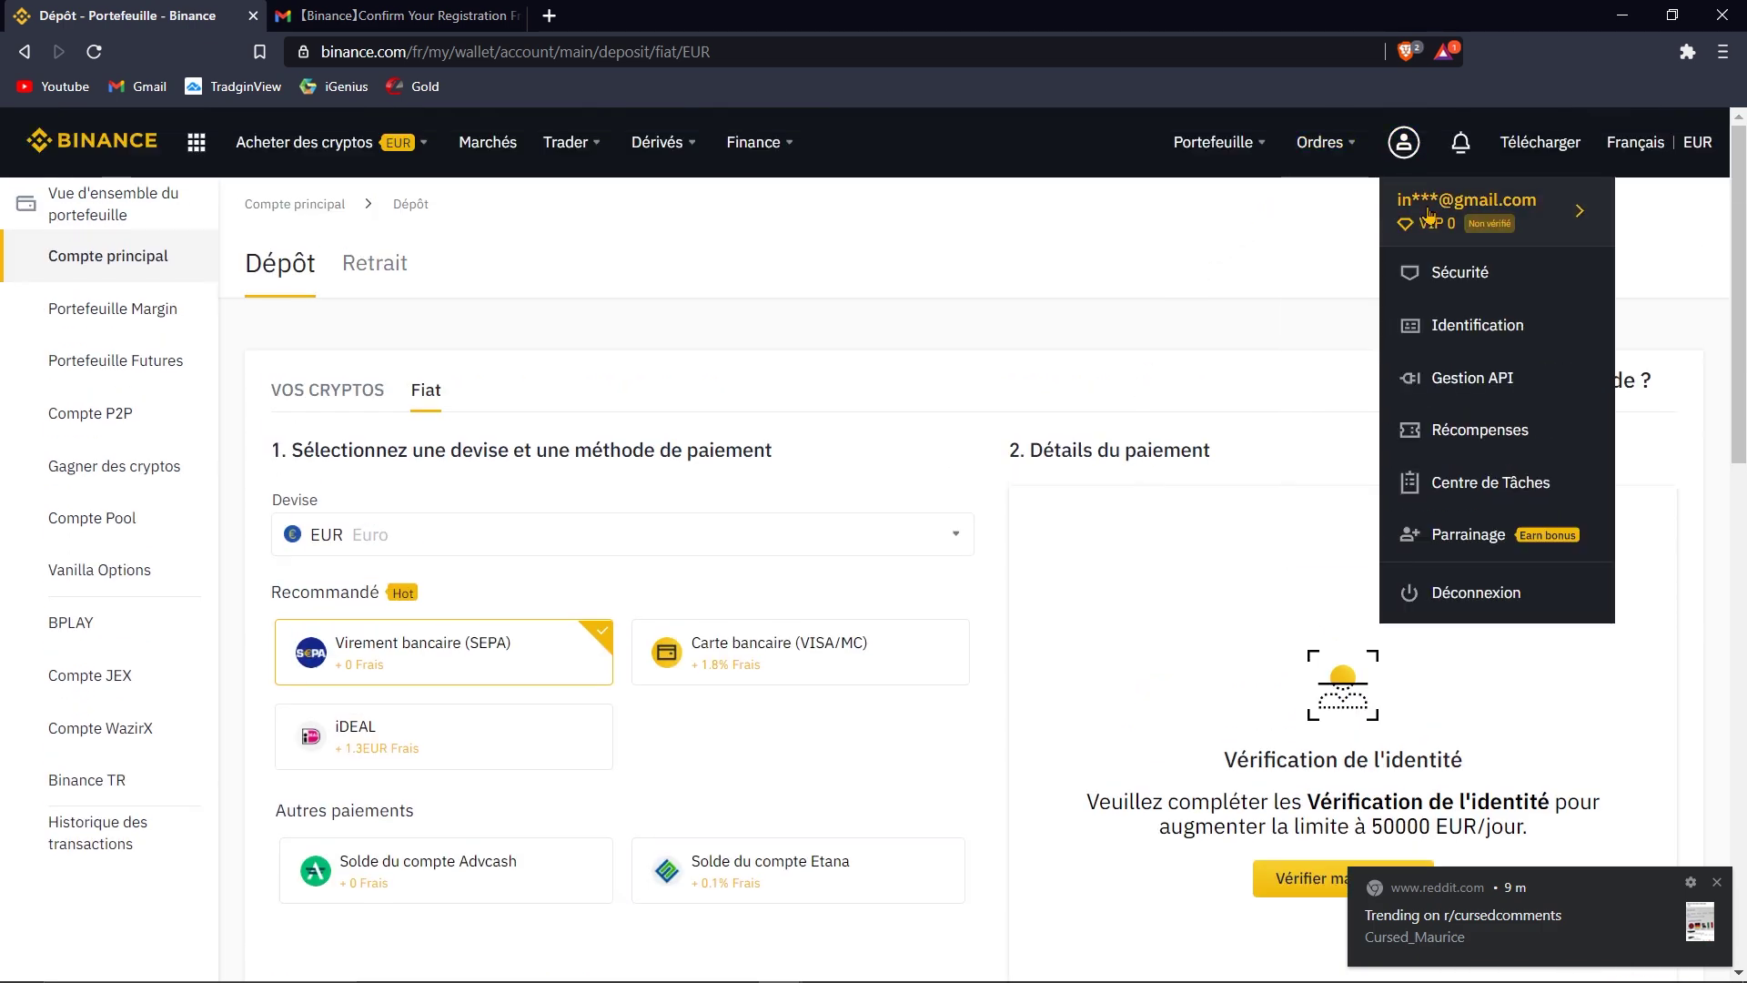
left_click(1452, 273)
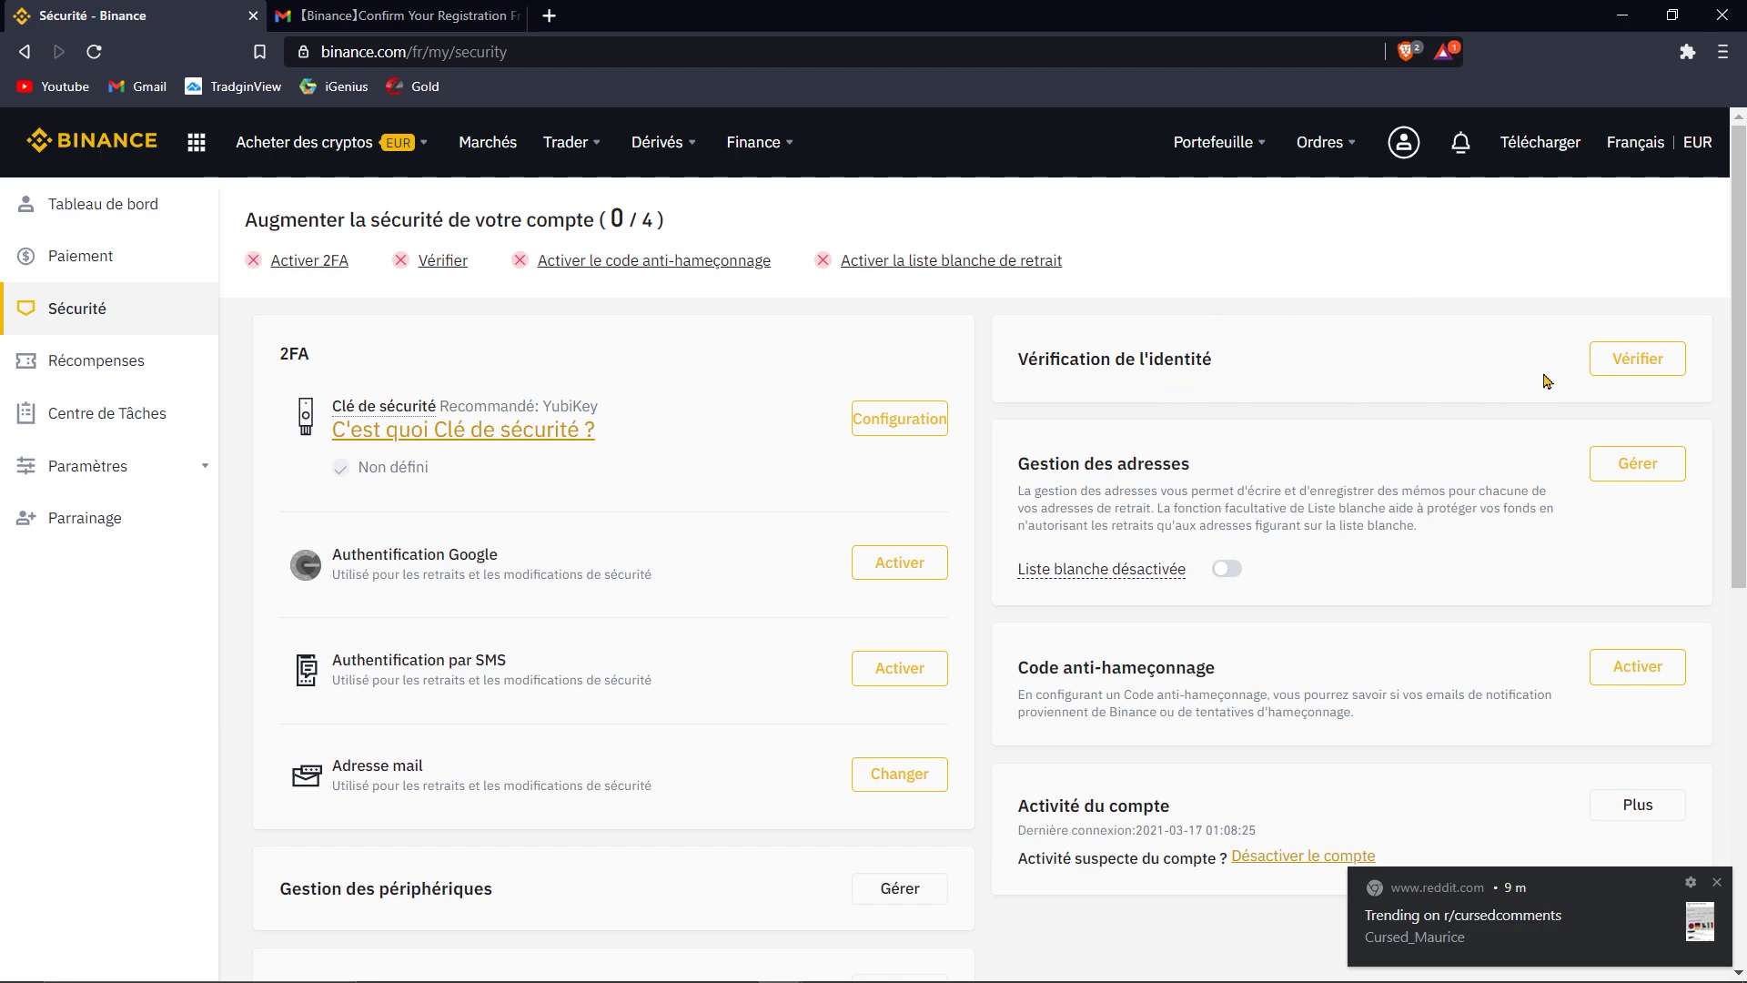
left_click(1632, 367)
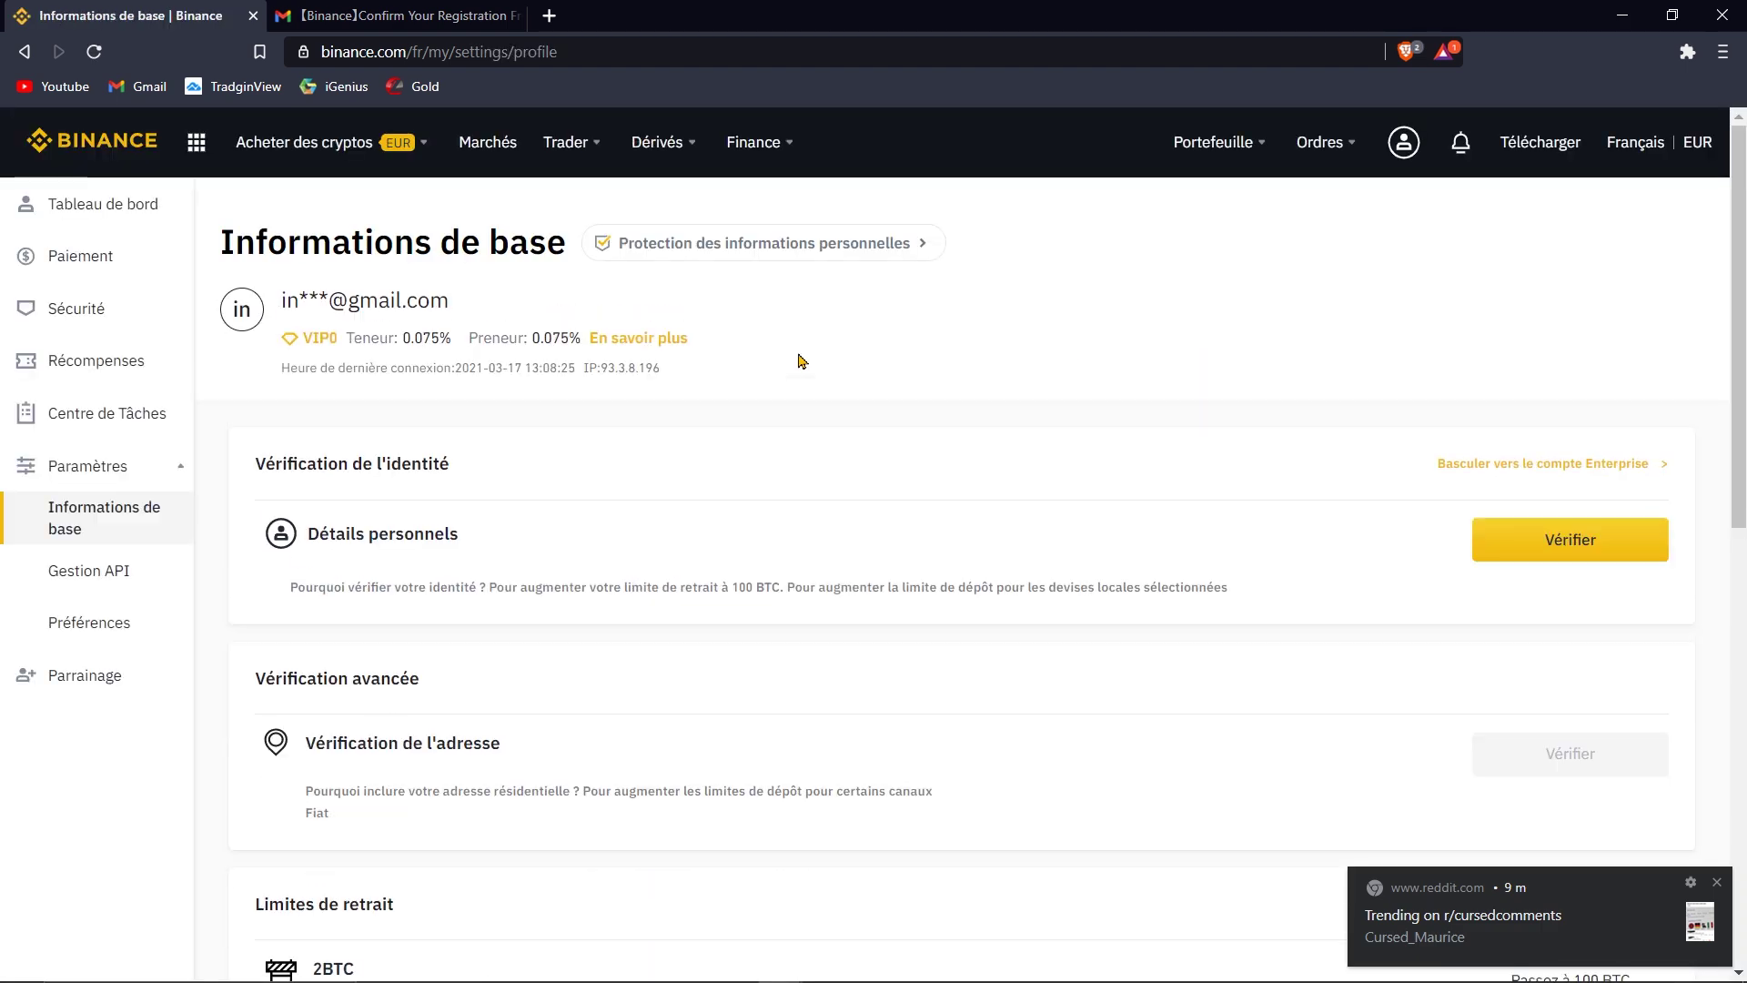
scroll(804, 371, "down", 1)
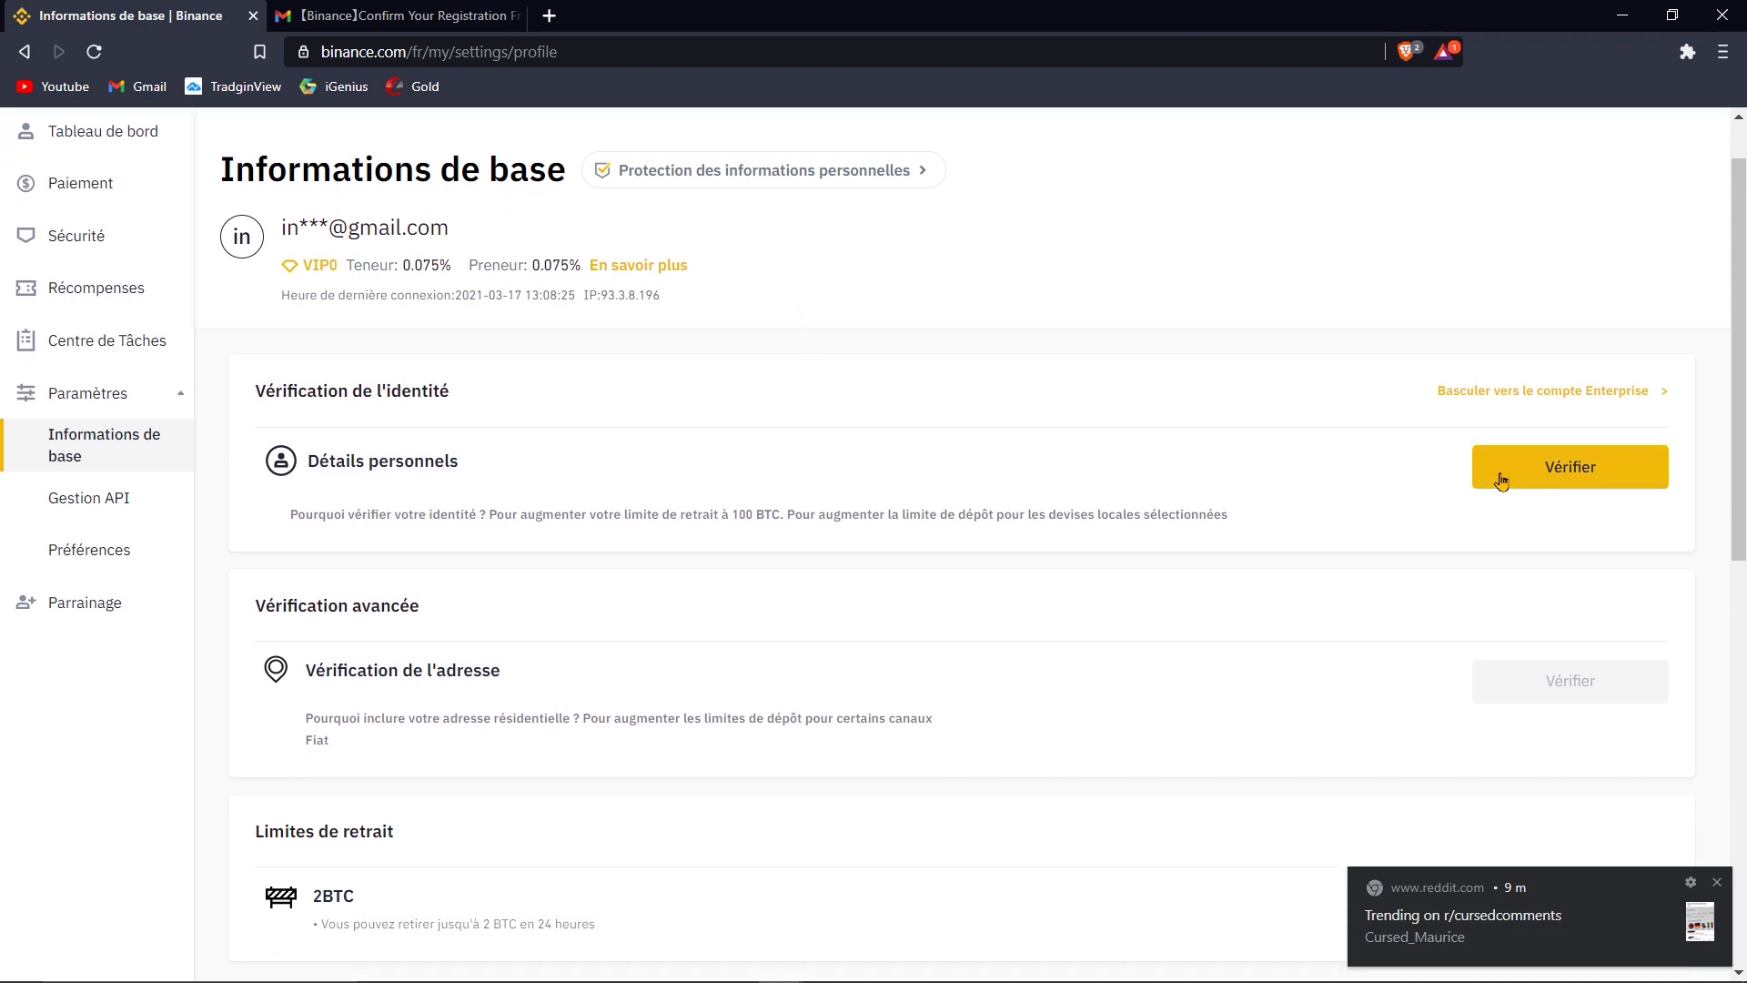
left_click(1531, 482)
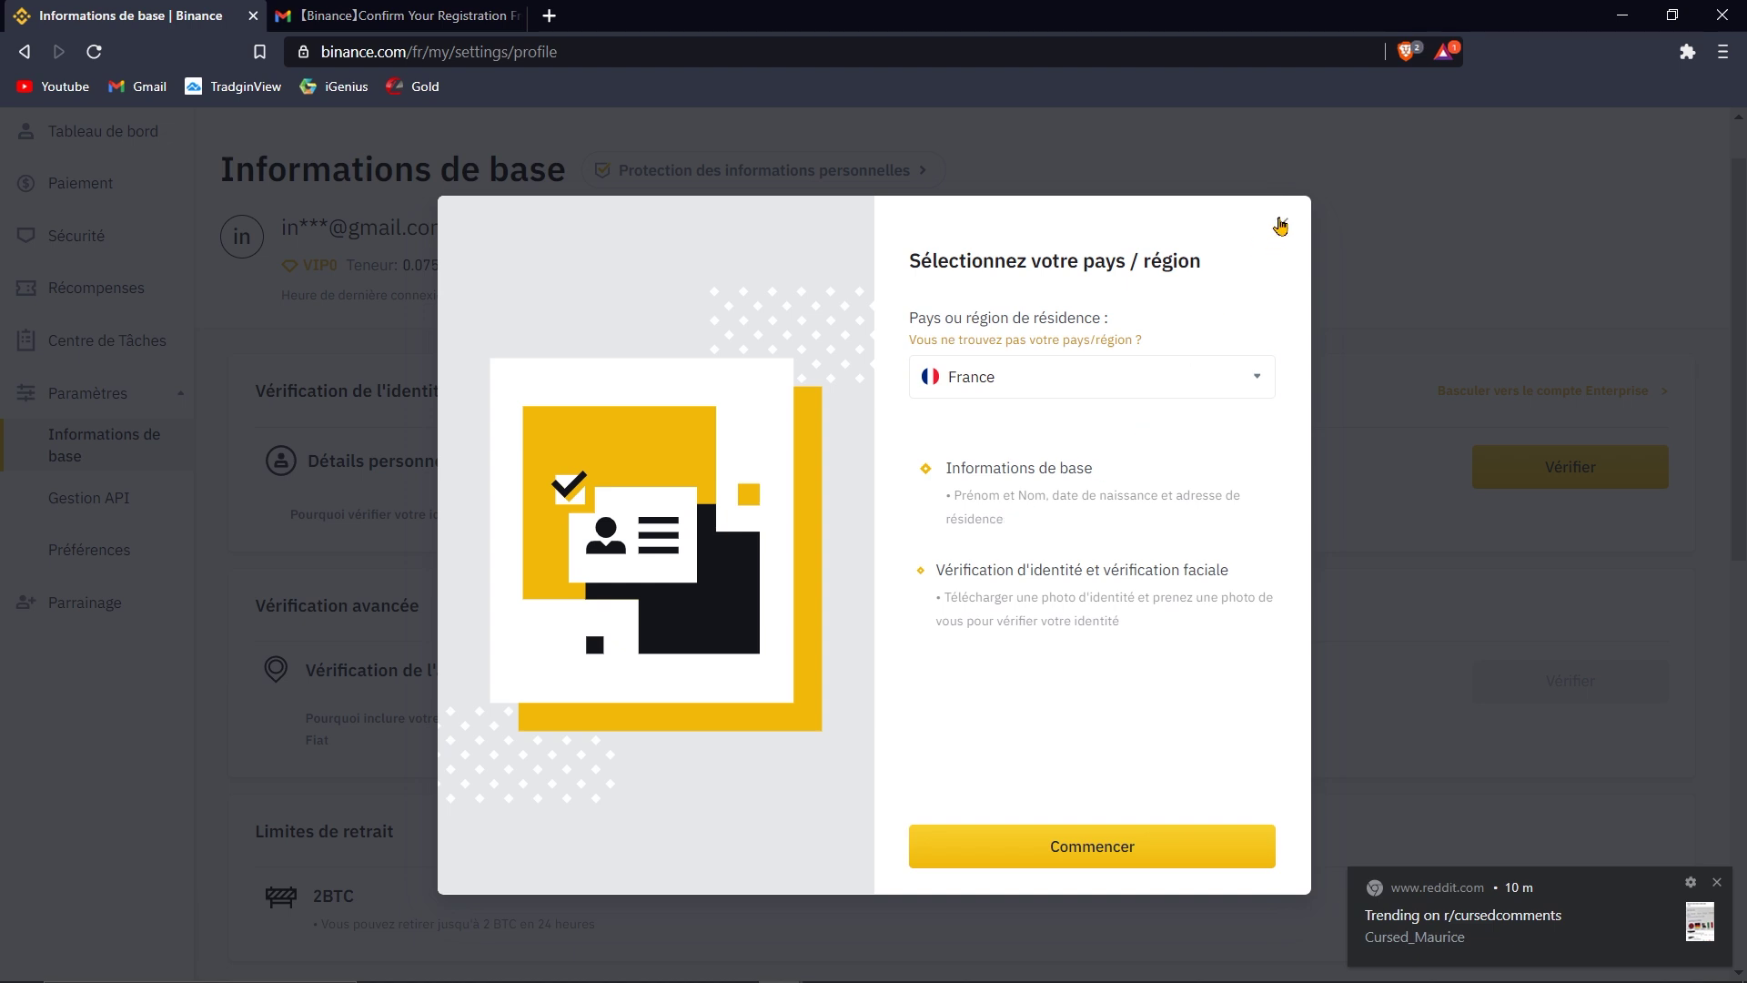
left_click(1280, 225)
scroll(1228, 245, "up", 1)
mouse_move(1207, 145)
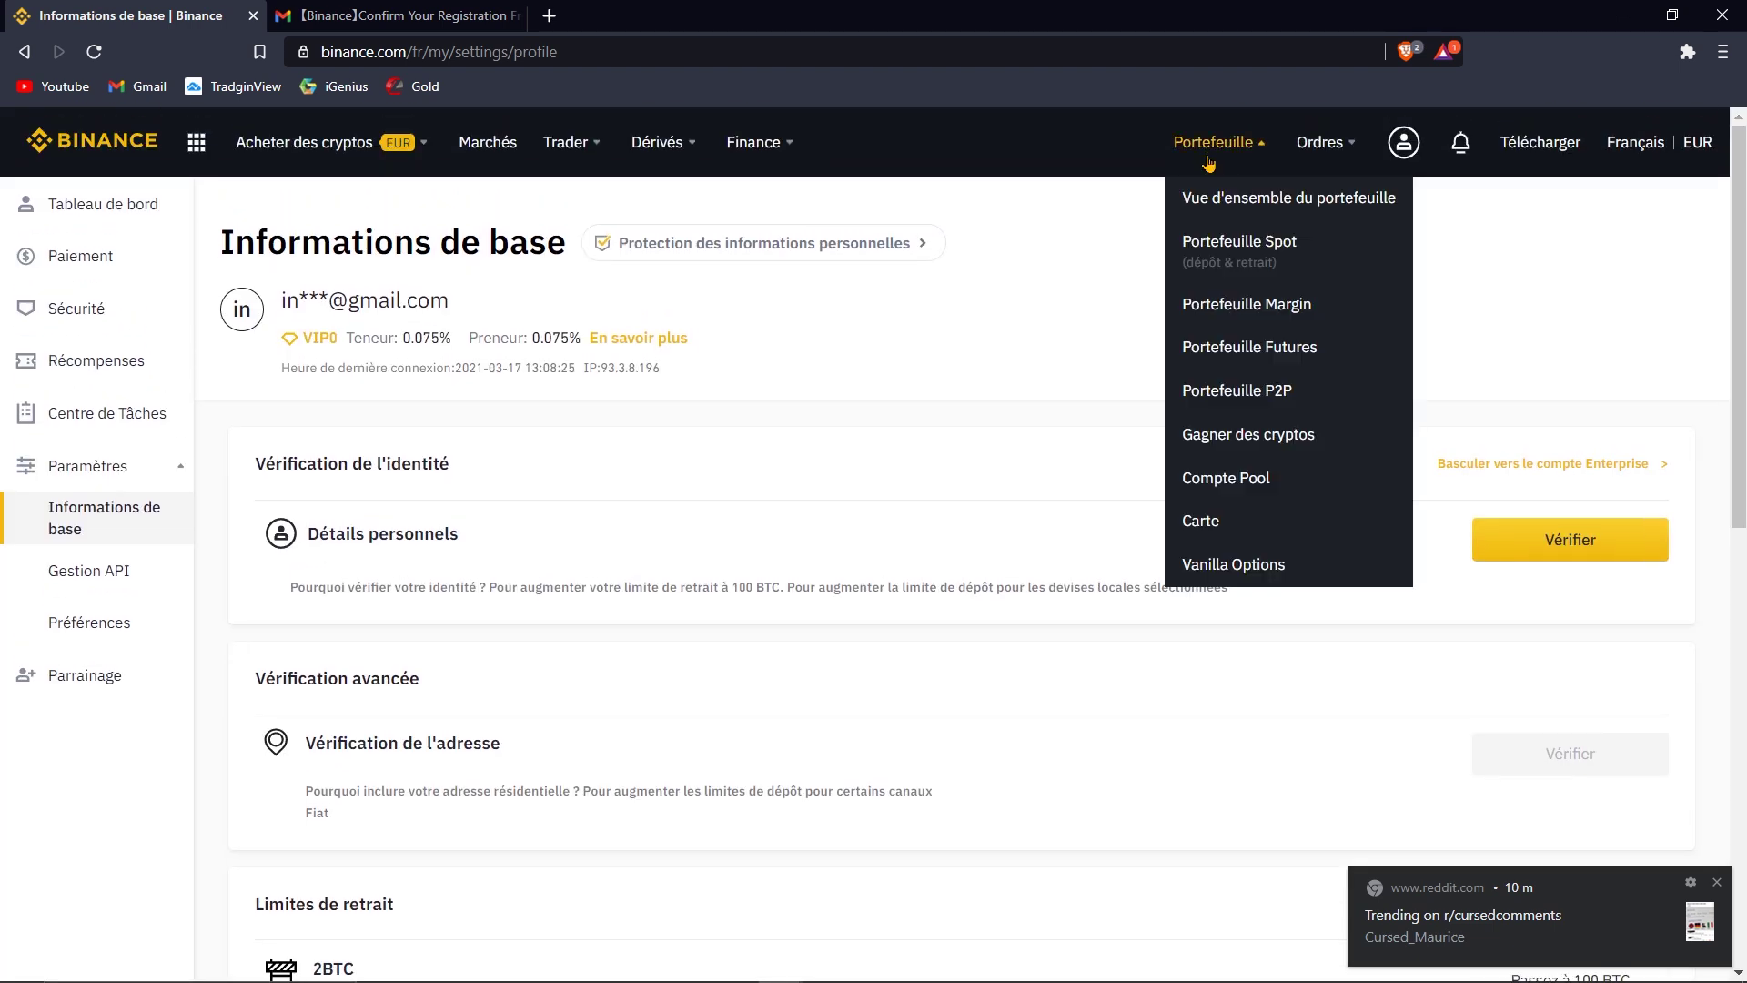
left_click(1220, 245)
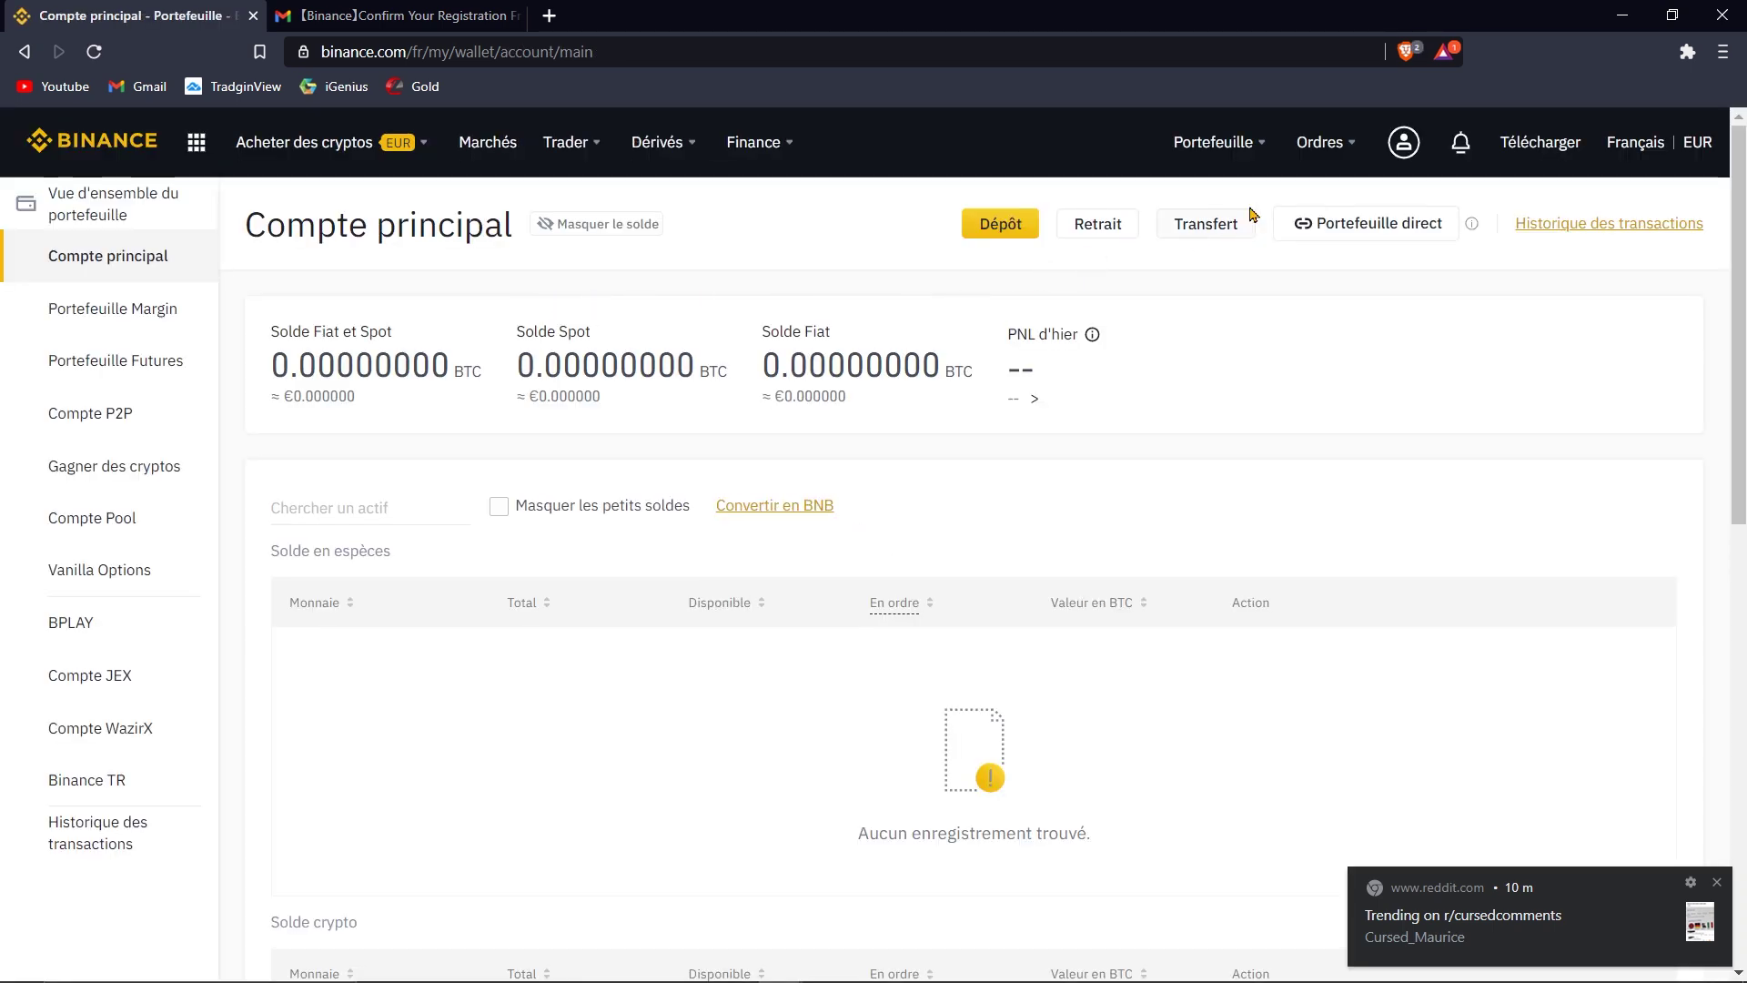
mouse_move(1403, 144)
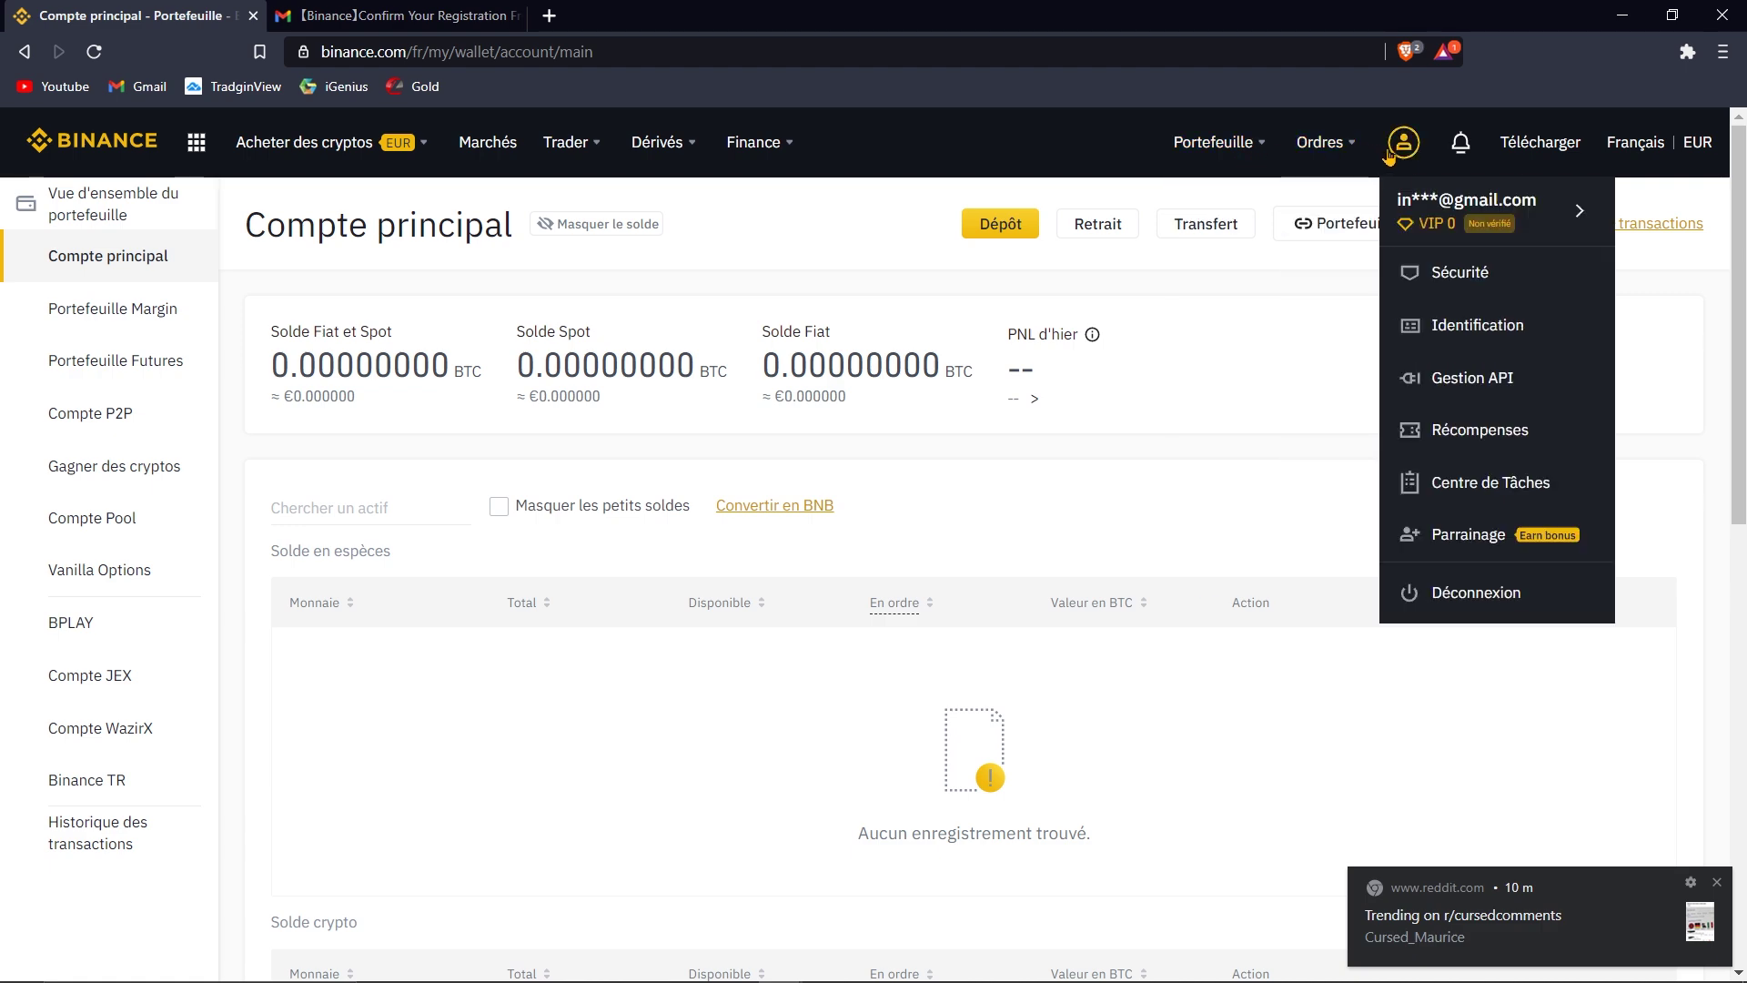
left_click(1439, 339)
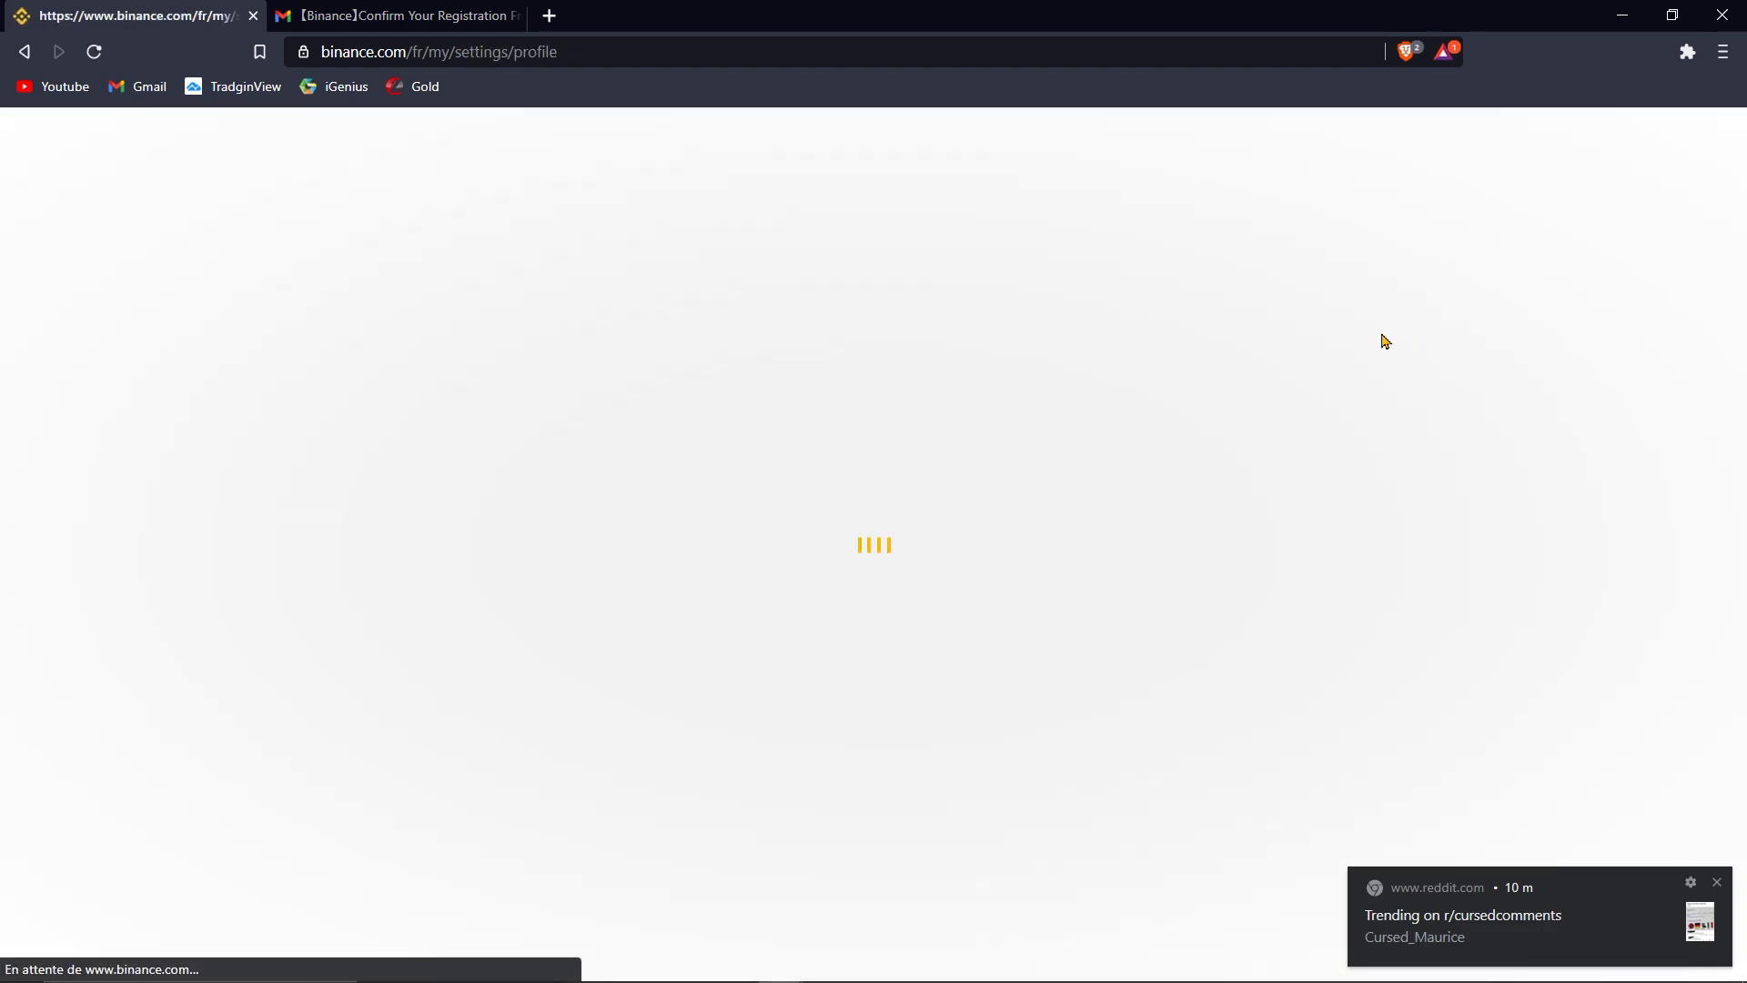
scroll(1022, 325, "down", 2)
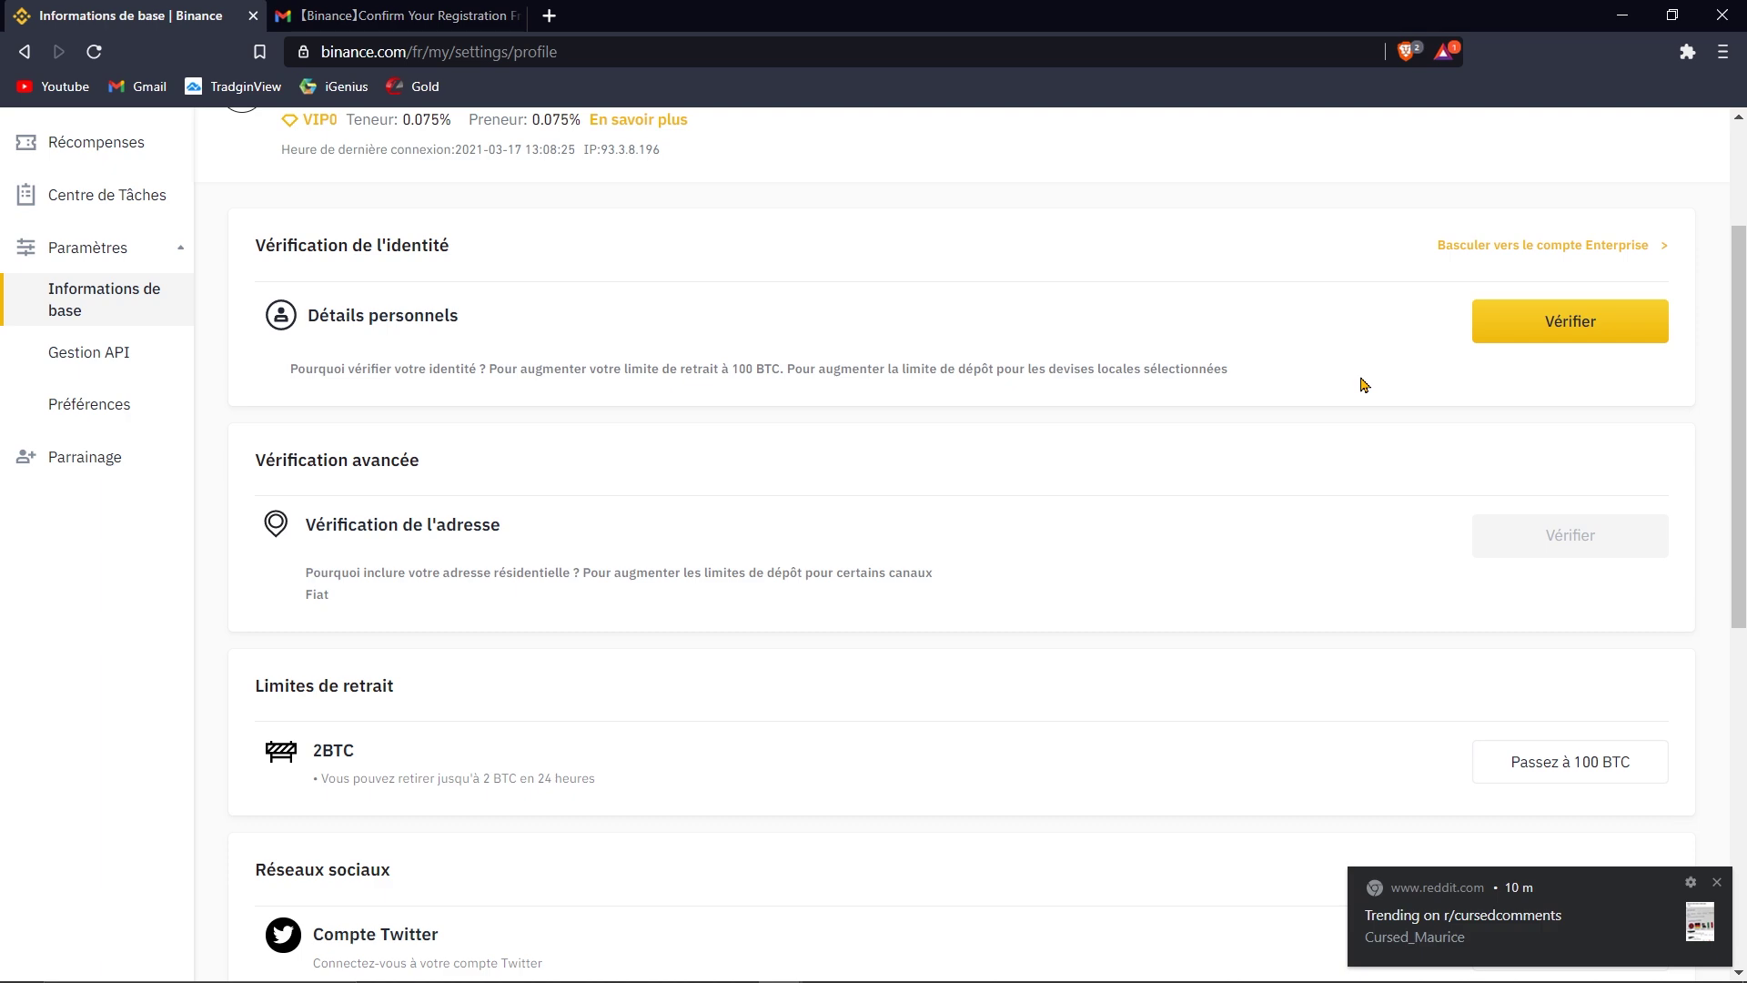
scroll(904, 465, "up", 3)
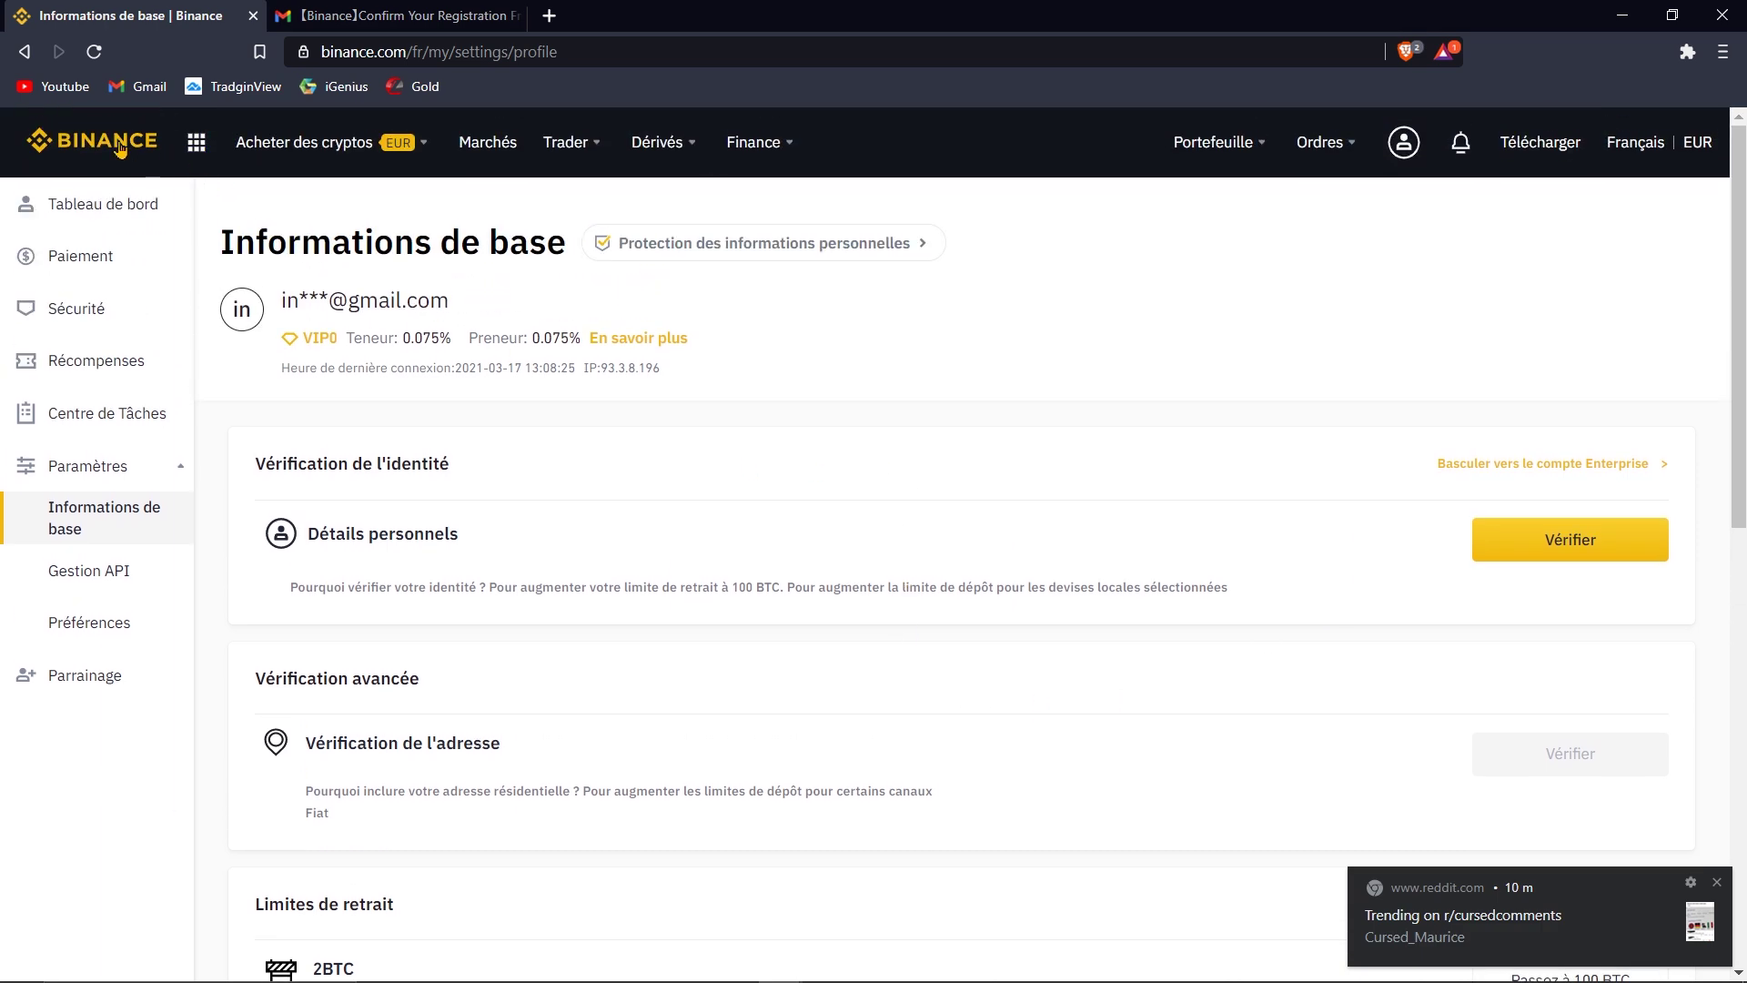
Return to the Binance homepage and open Portefeuille > Vue d'ensemble du portefeuille.
left_click(113, 150)
mouse_move(1219, 145)
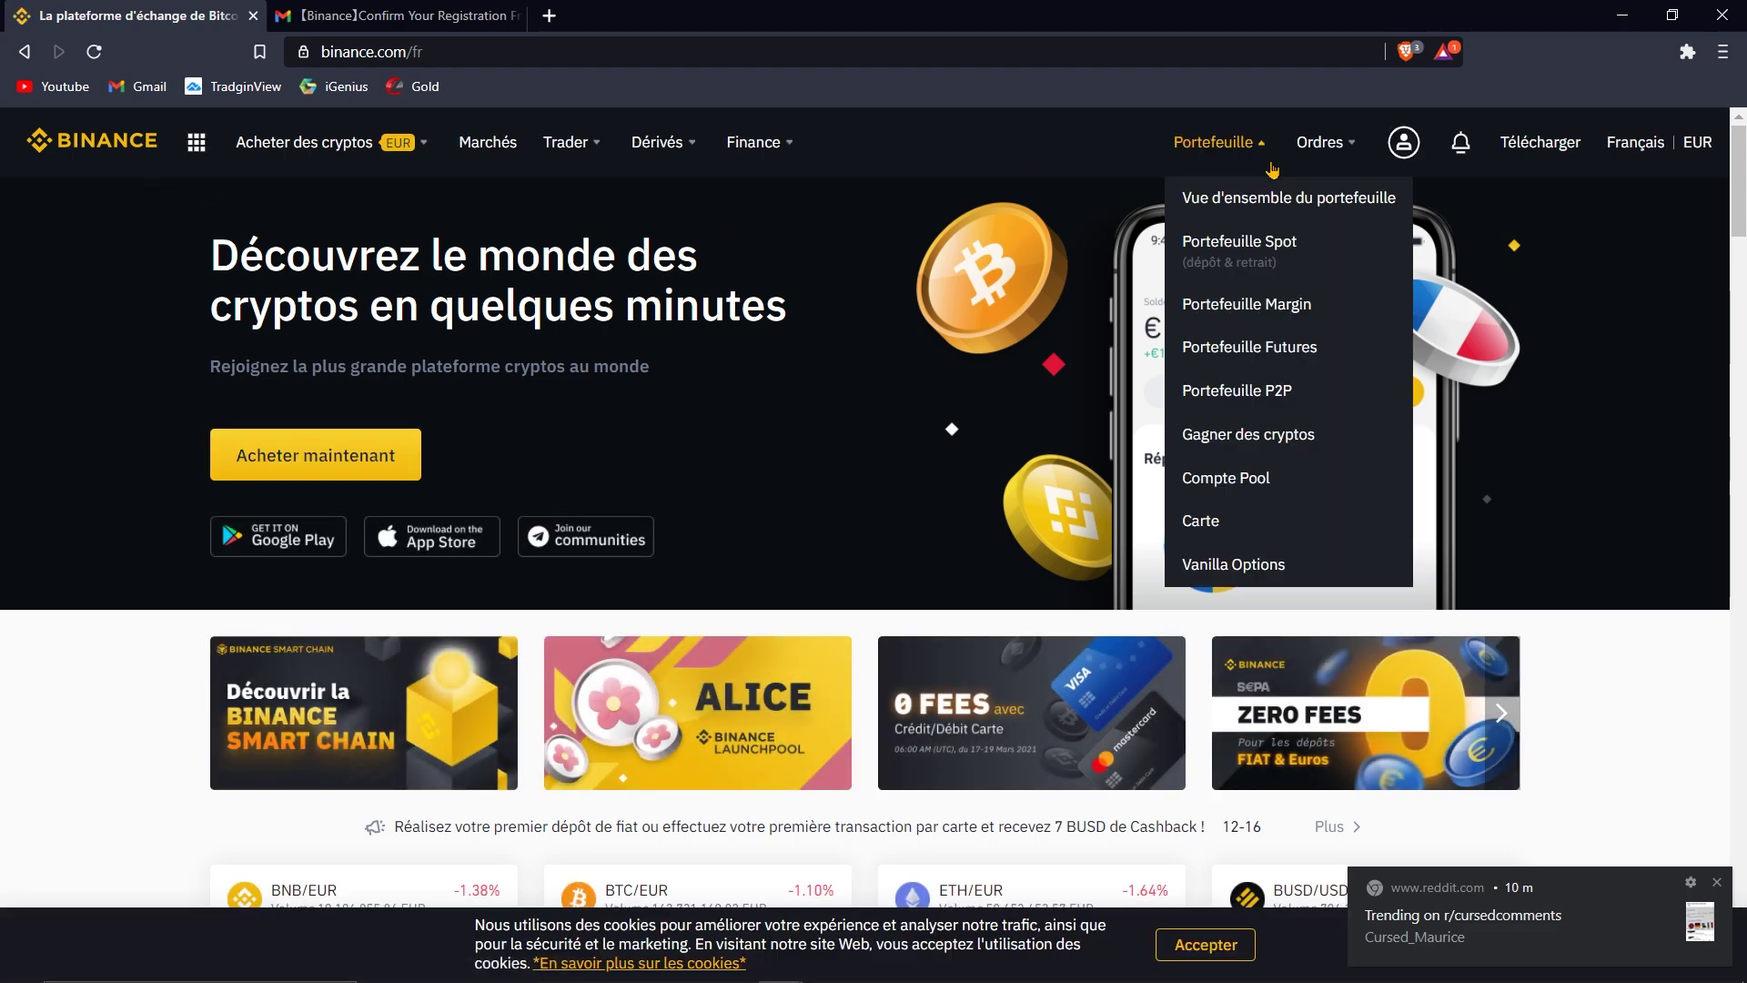
left_click(1233, 199)
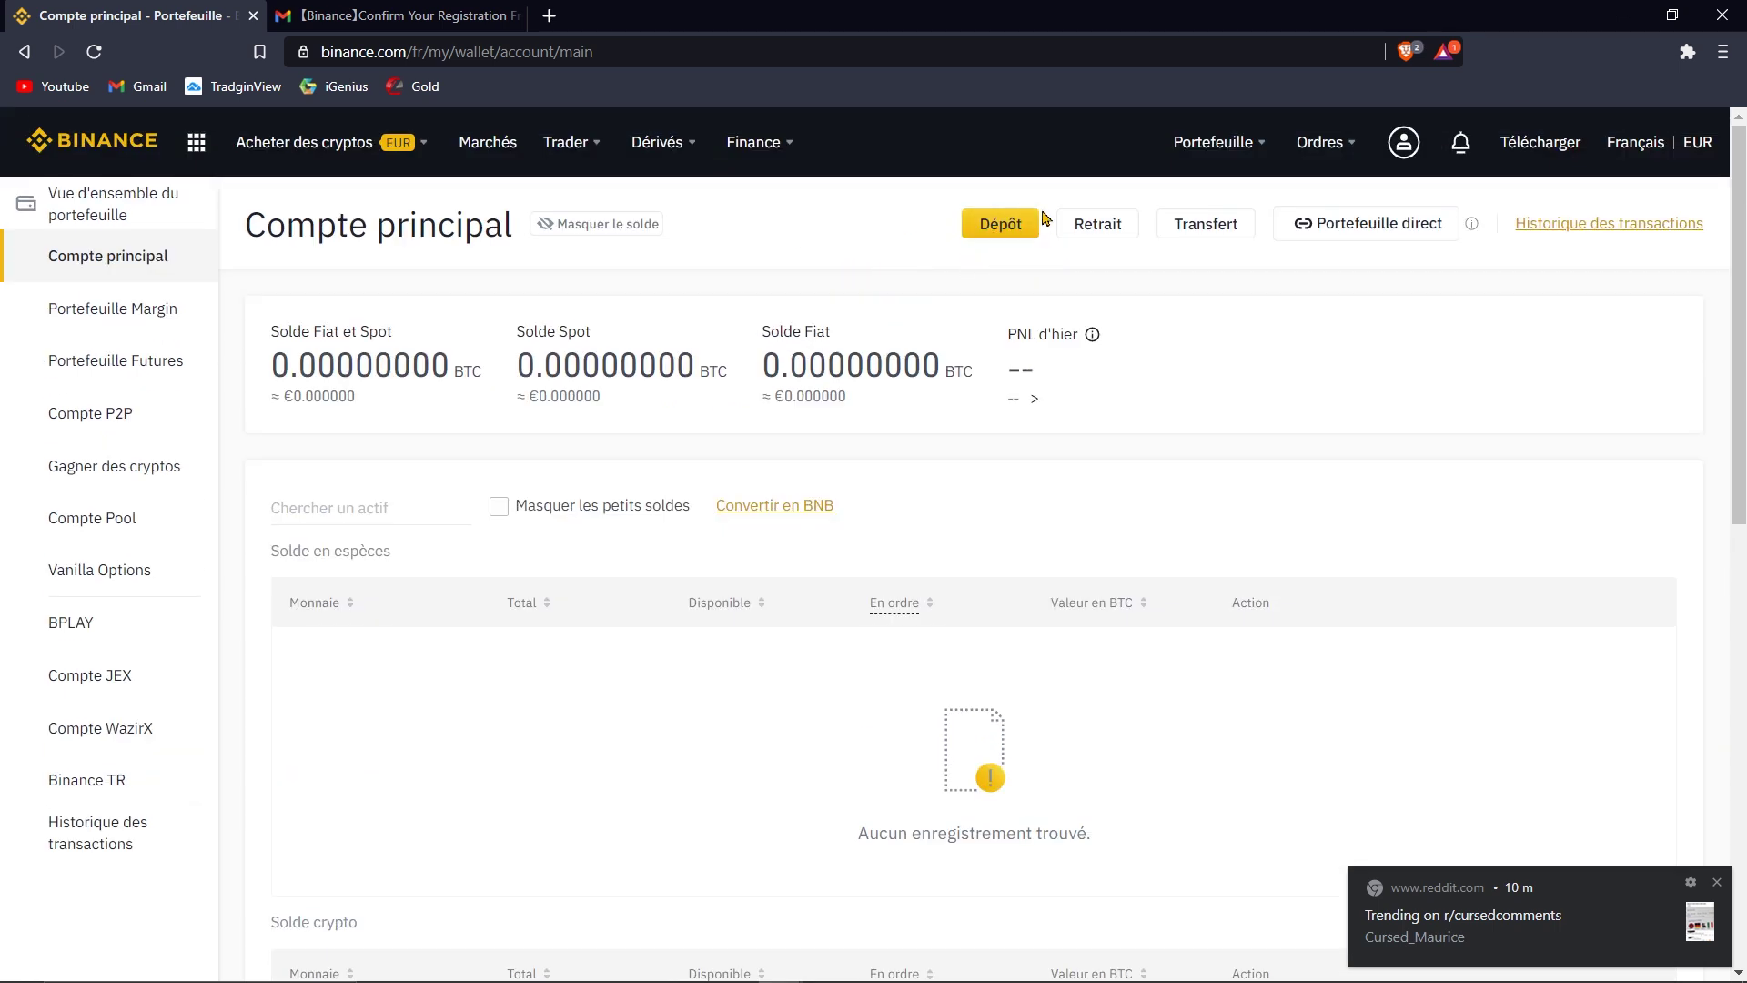
mouse_move(1193, 160)
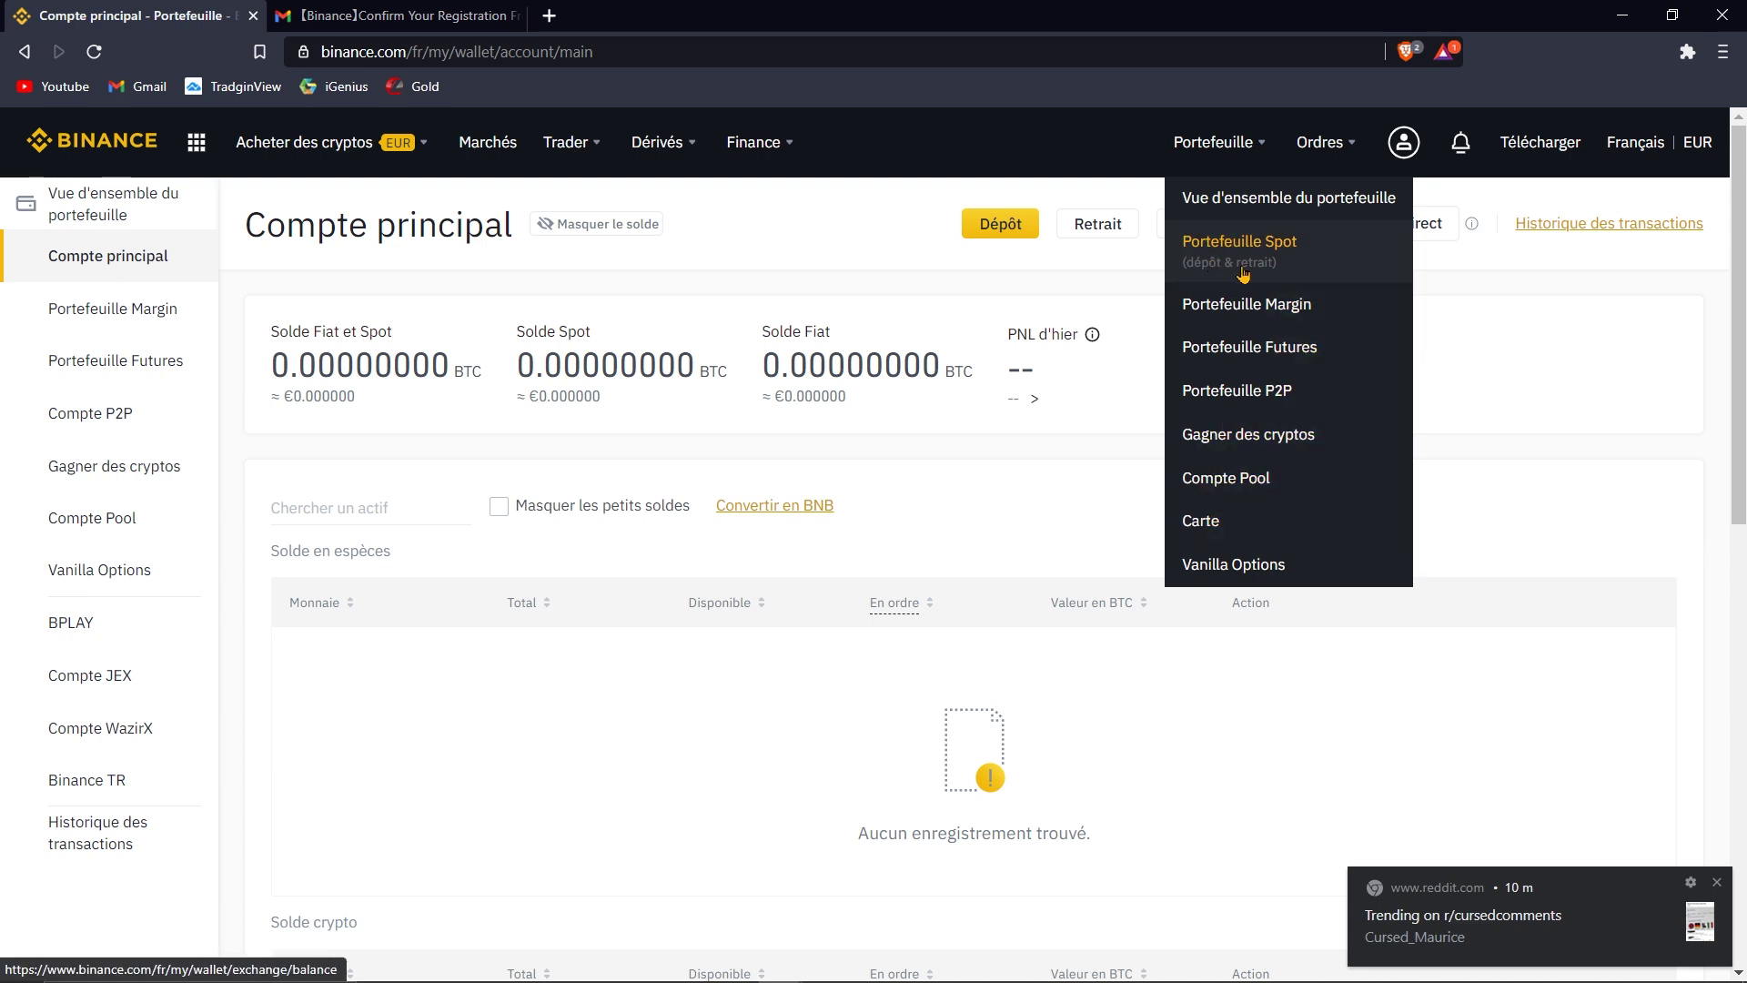
Open Dépôt from Compte principal and scroll through the EUR SEPA fiat deposit form.
left_click(991, 235)
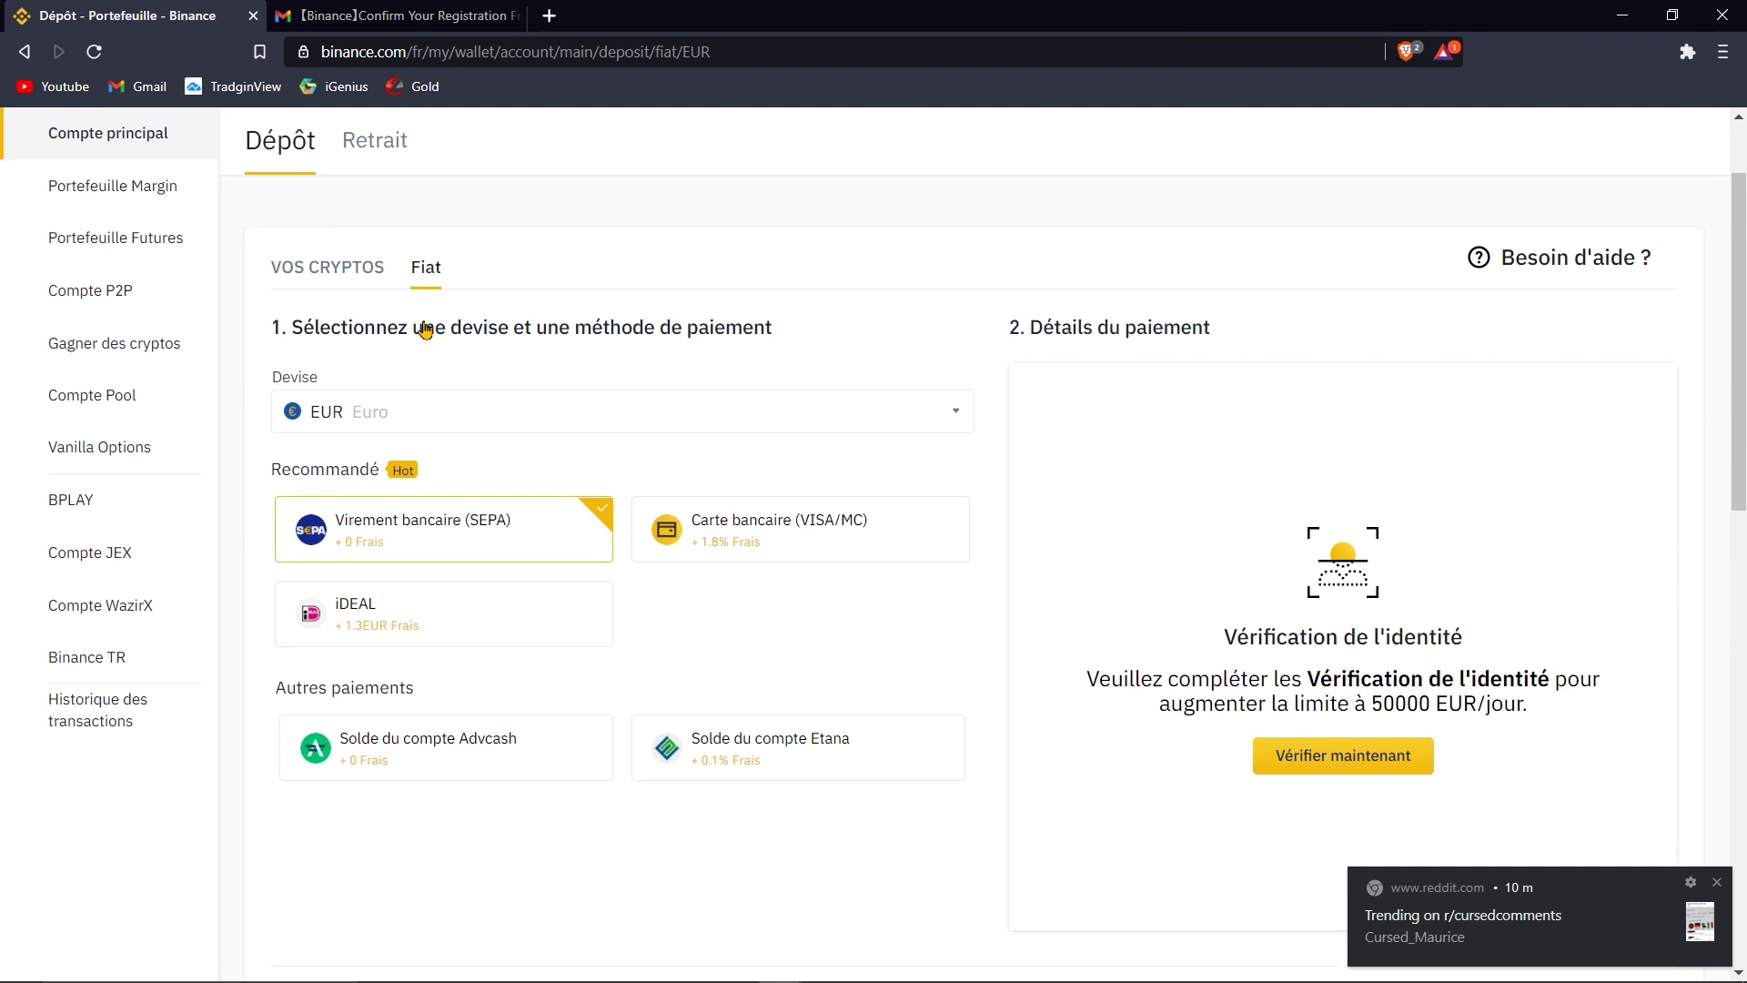
scroll(429, 331, "down", 2)
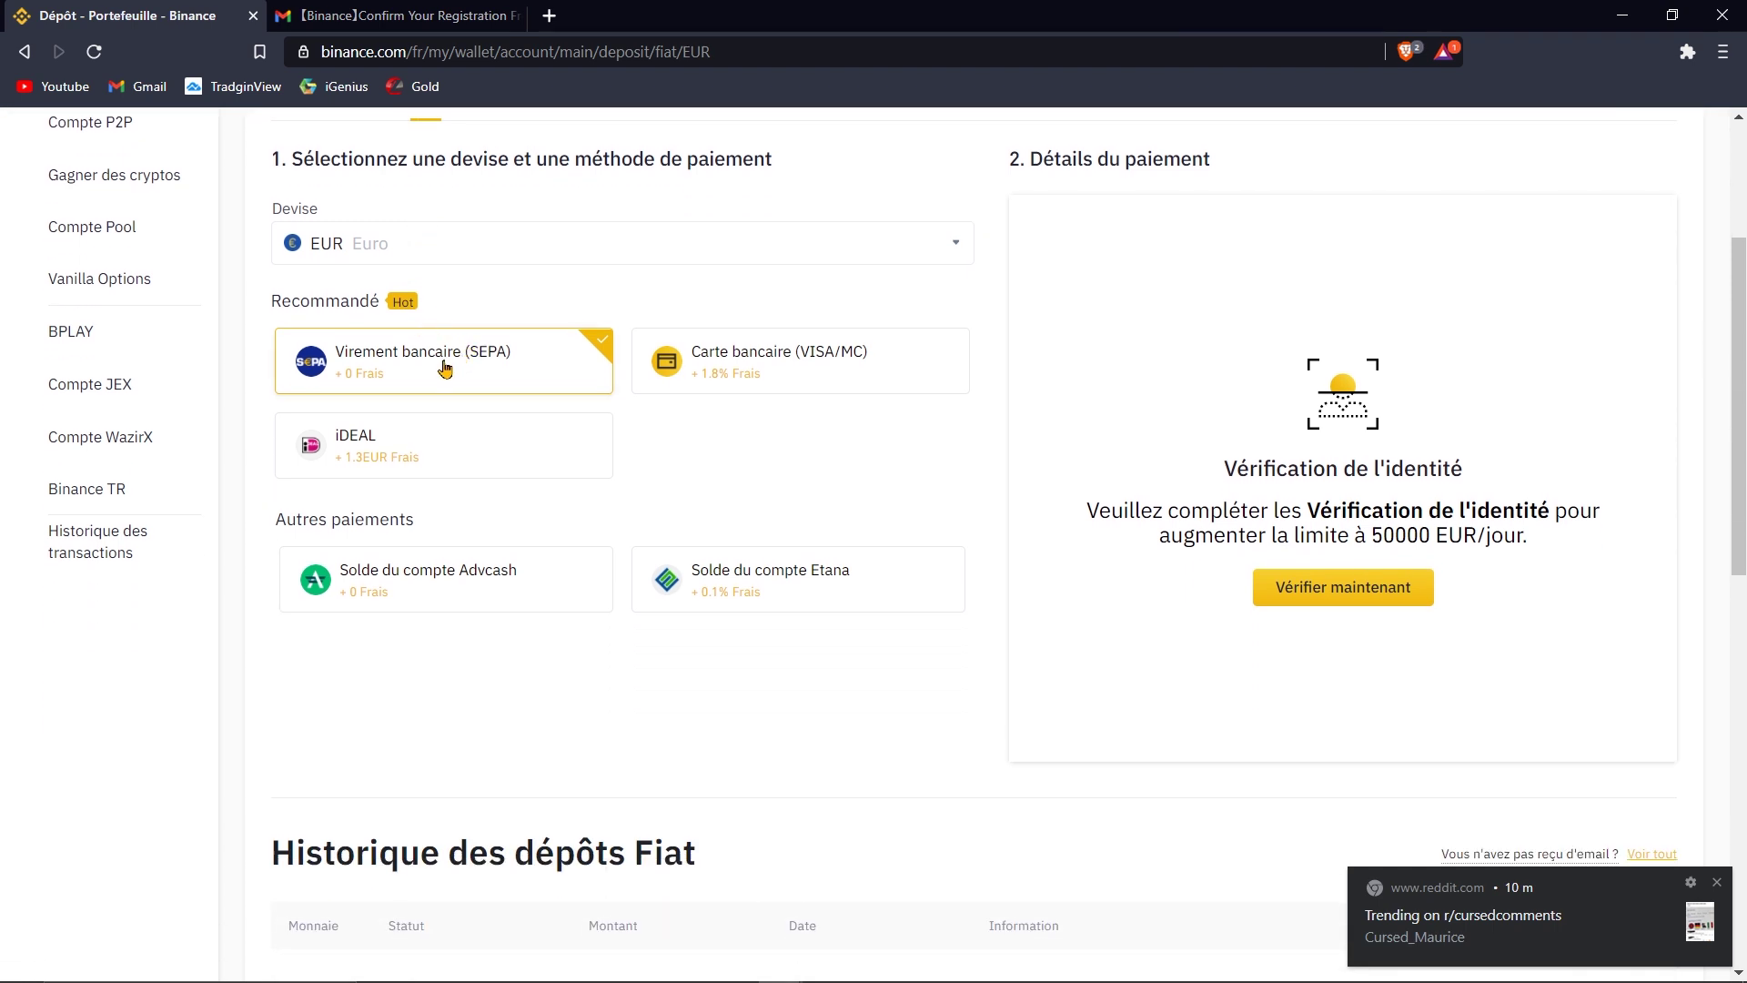
scroll(451, 346, "up", 1)
scroll(500, 343, "down", 1)
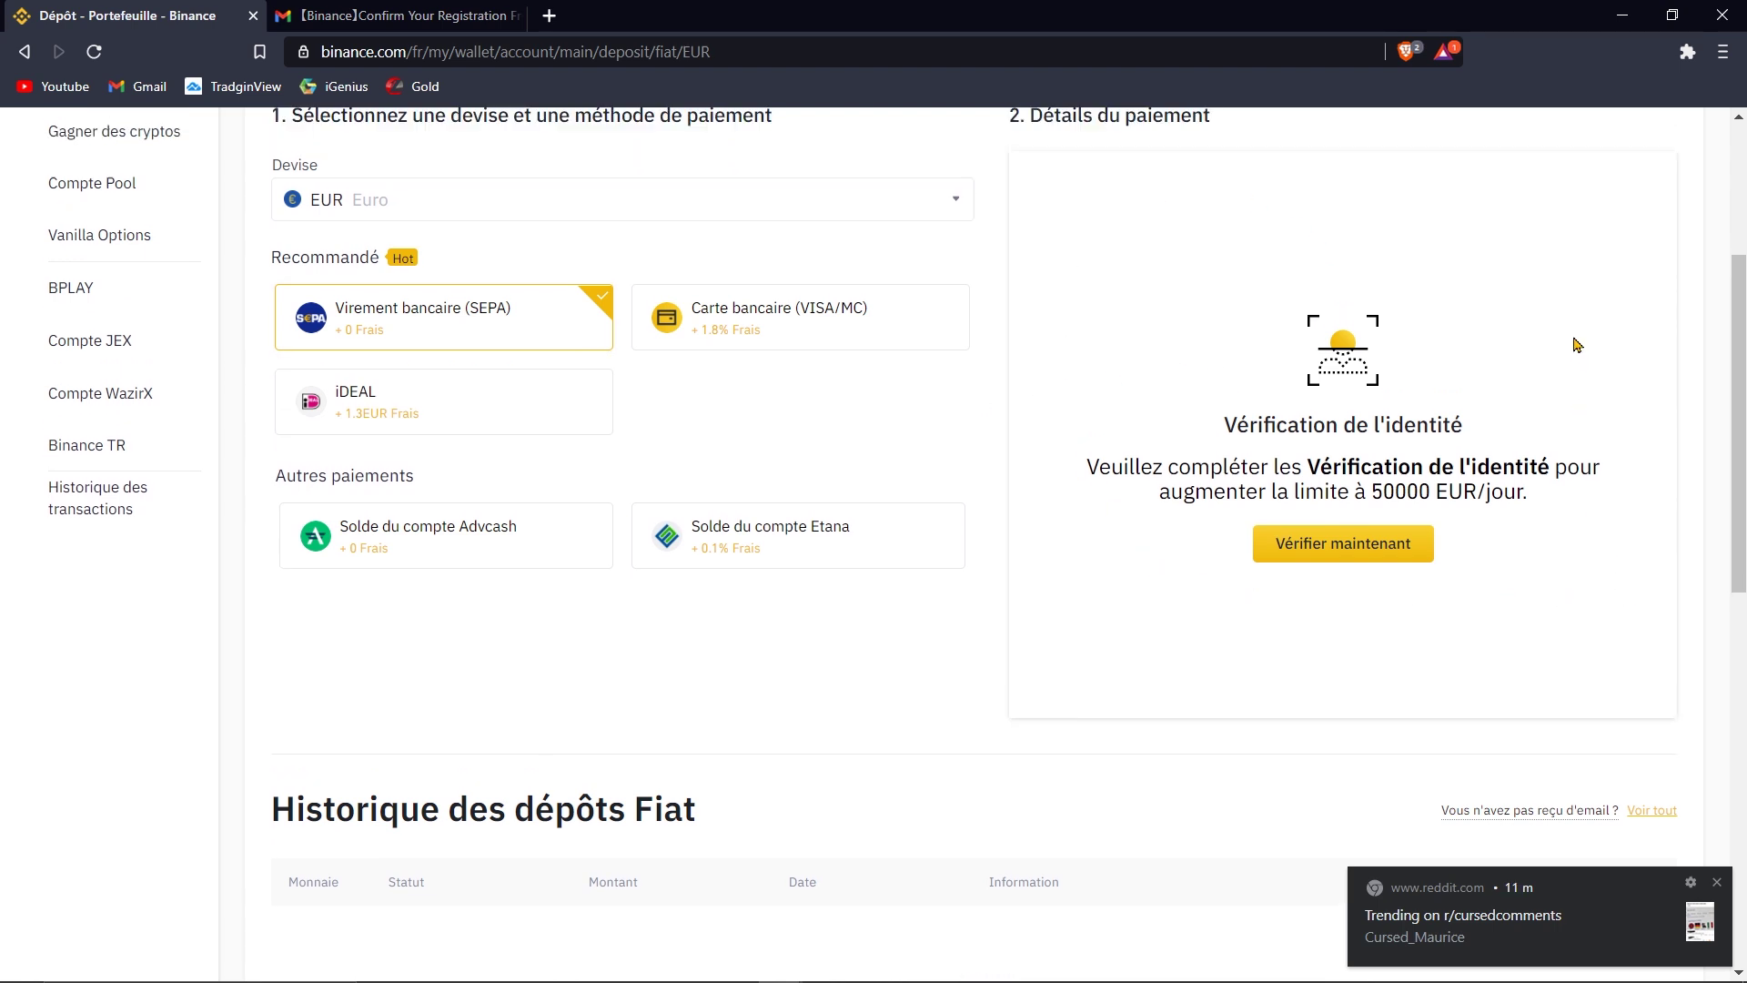
scroll(1456, 318, "up", 1)
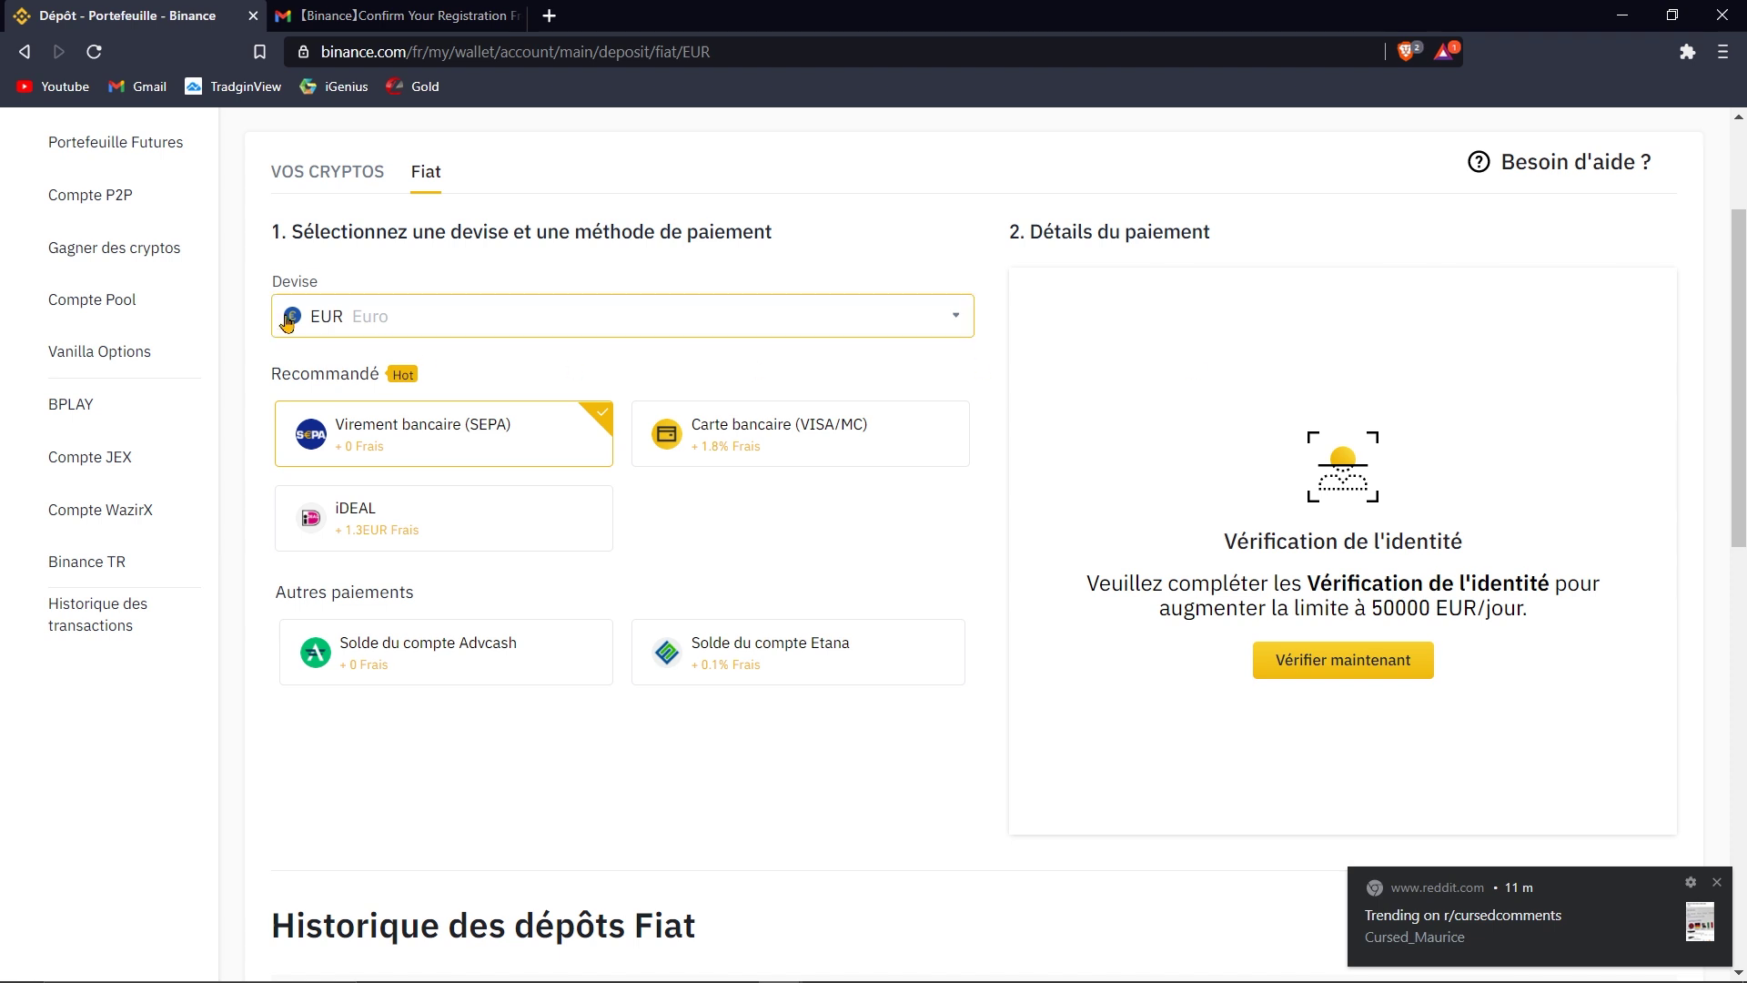
scroll(910, 326, "up", 3)
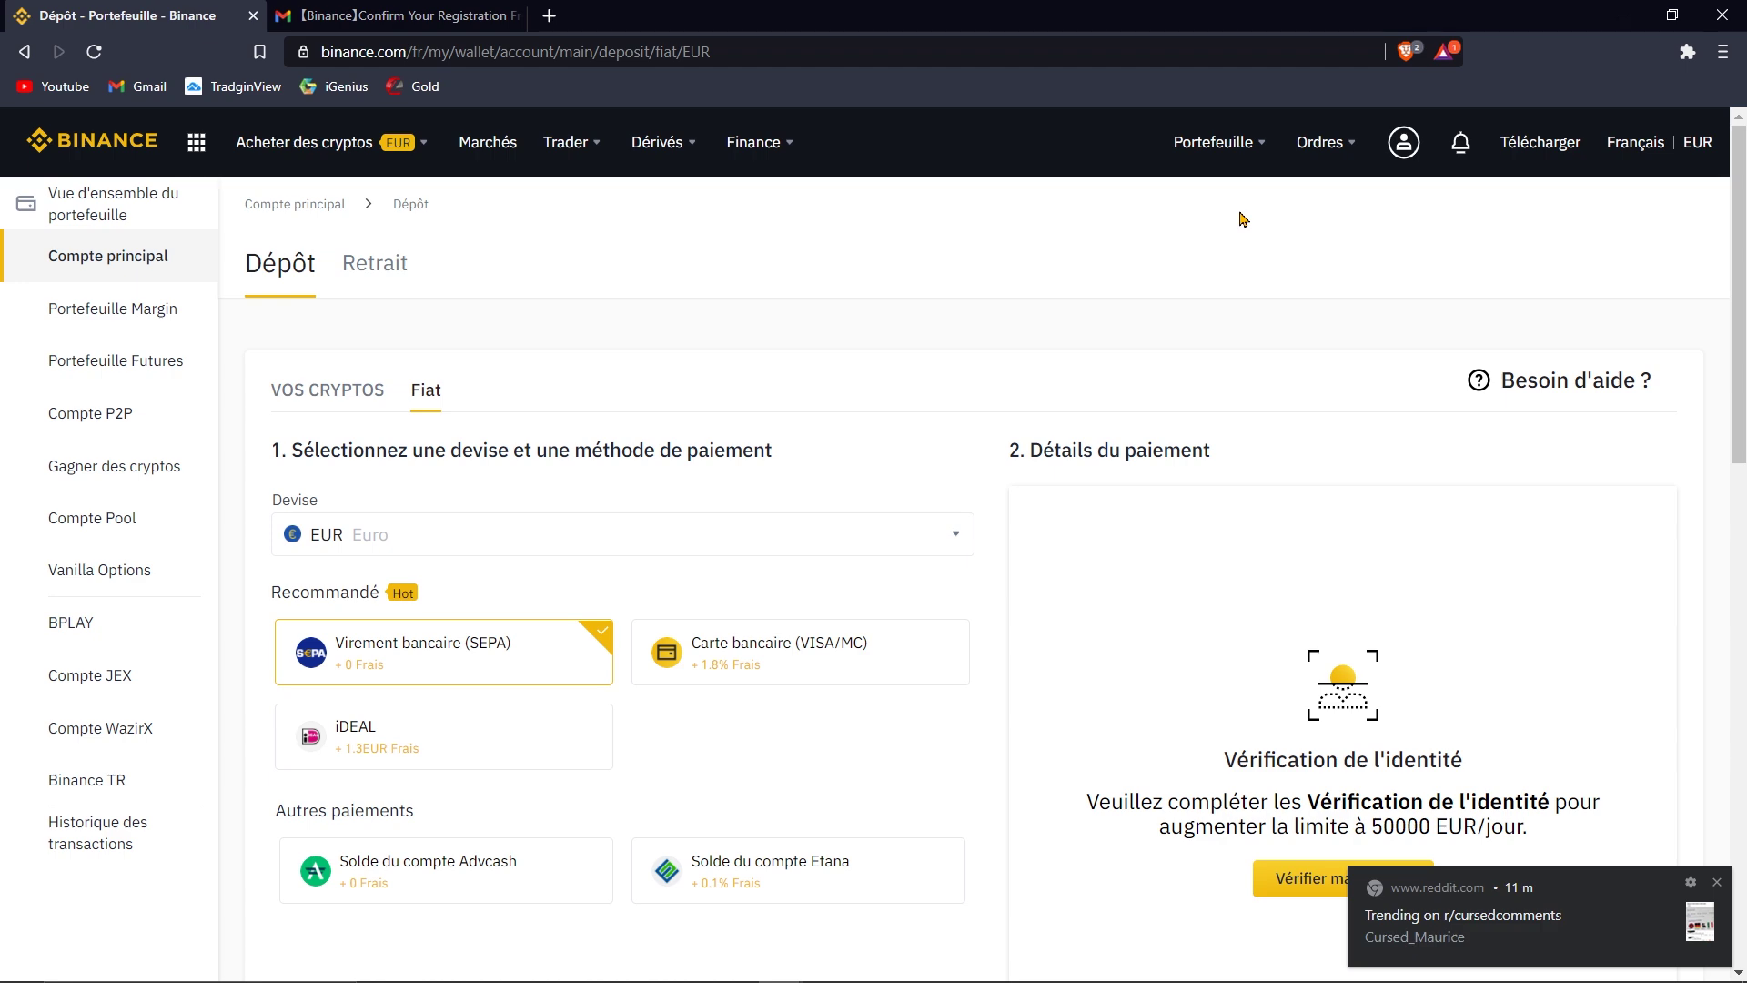
Go back to the Compte principal wallet via Portefeuille > Portefeuille Spot.
mouse_move(1215, 142)
left_click(1232, 269)
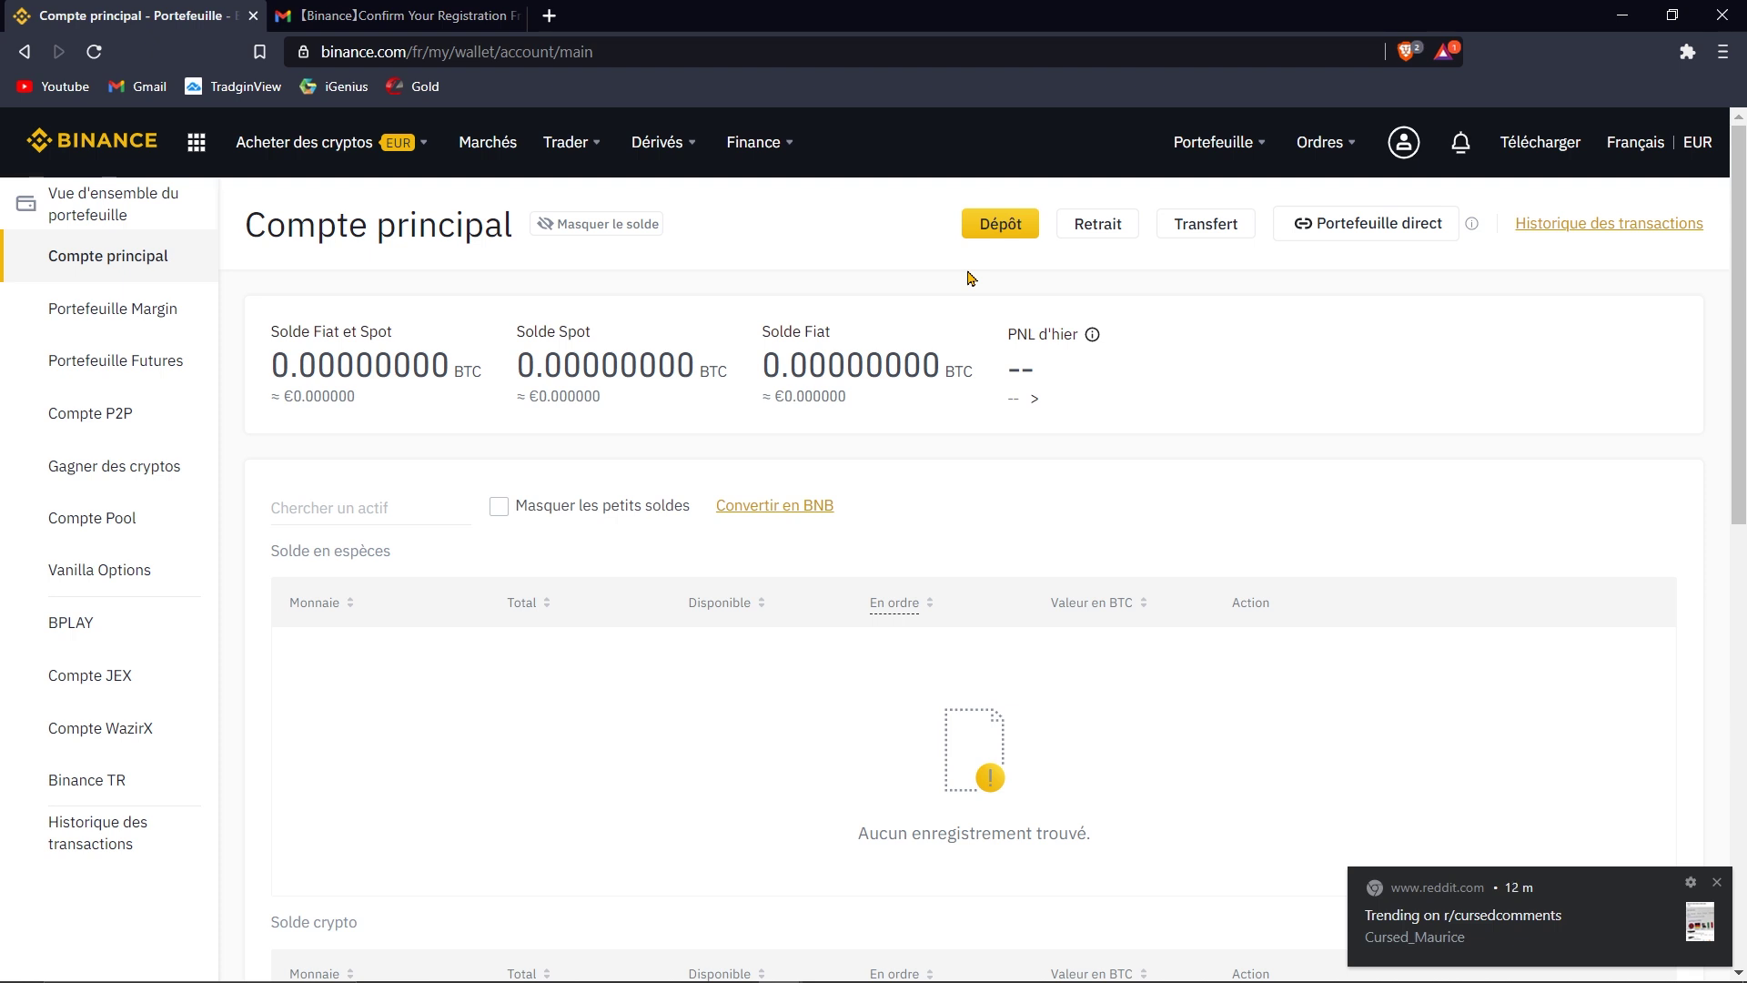
mouse_move(562, 156)
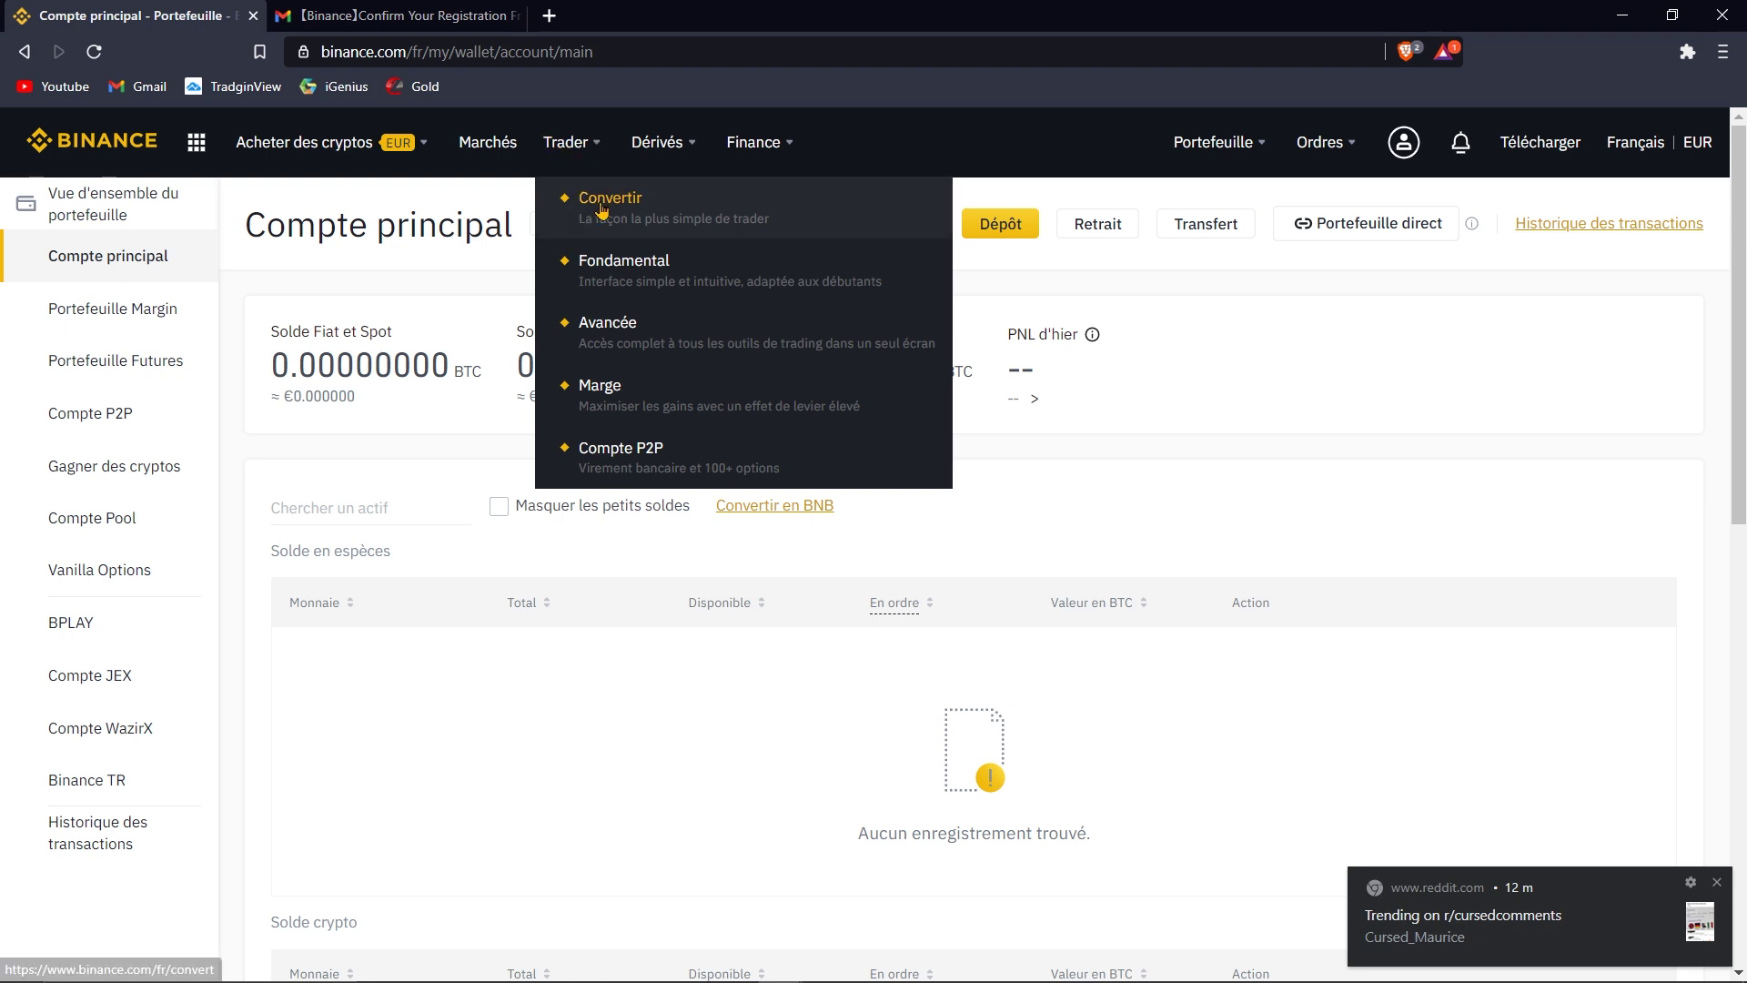
On the Convert page, set up a conversion from EUR to USDT.
left_click(582, 205)
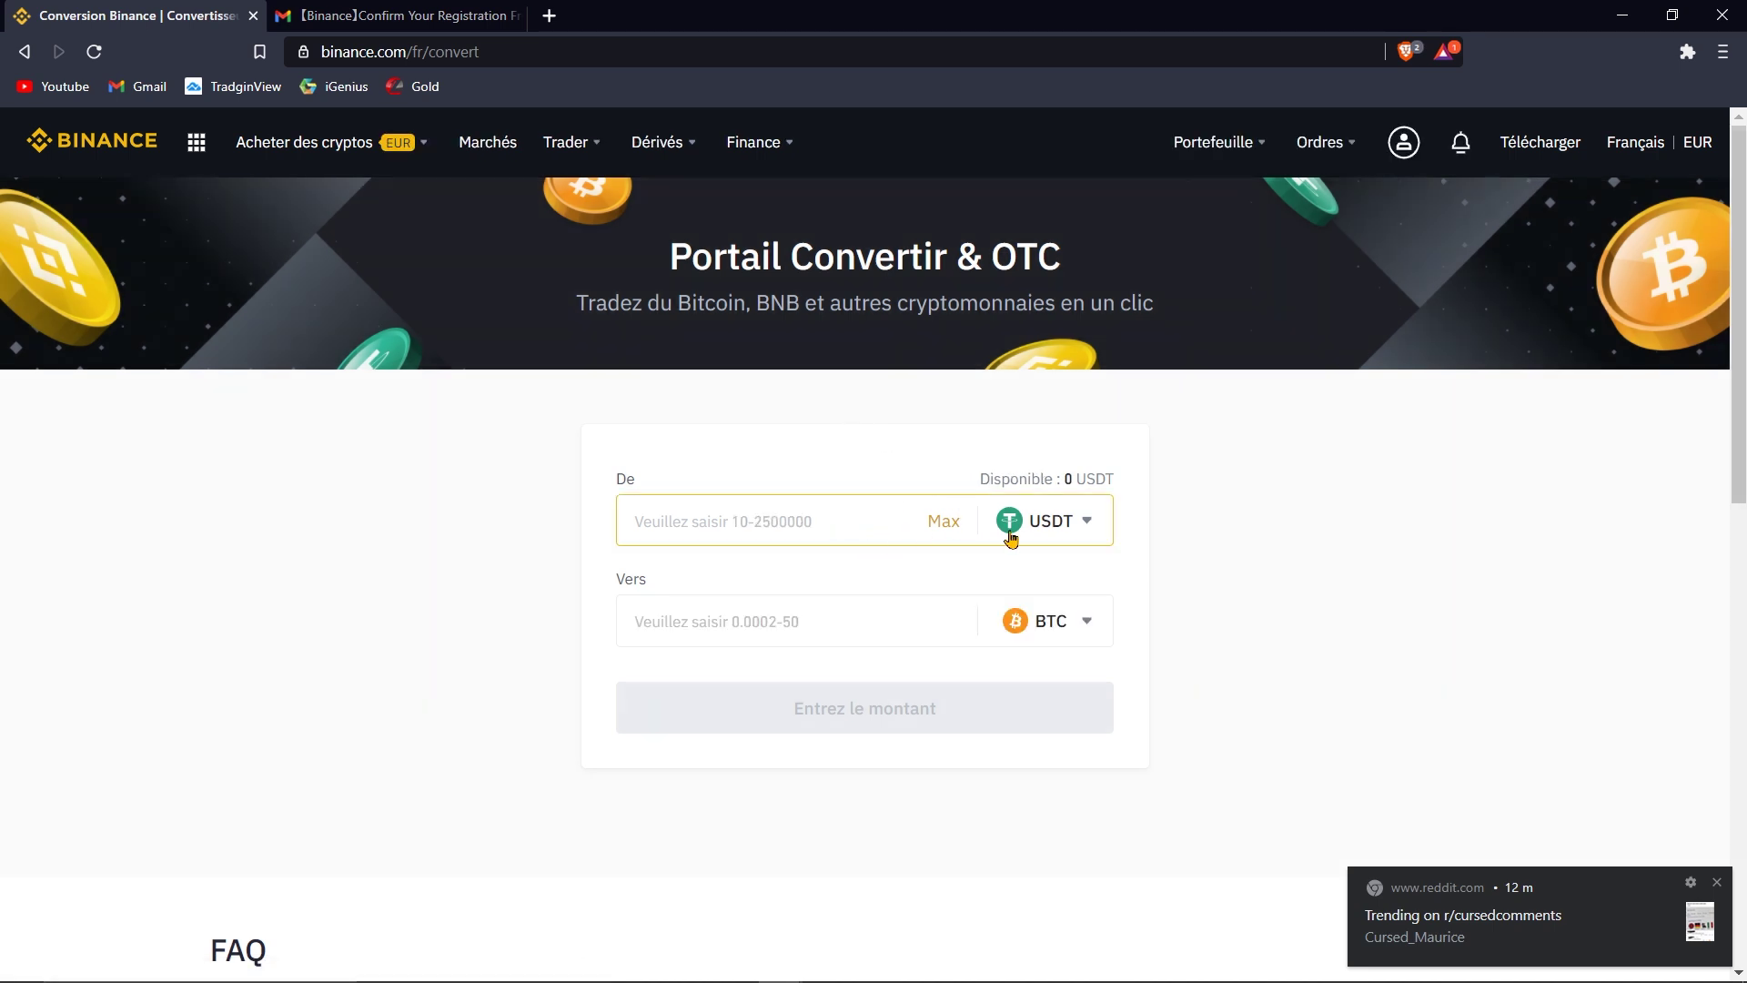
left_click(1008, 533)
type("eur")
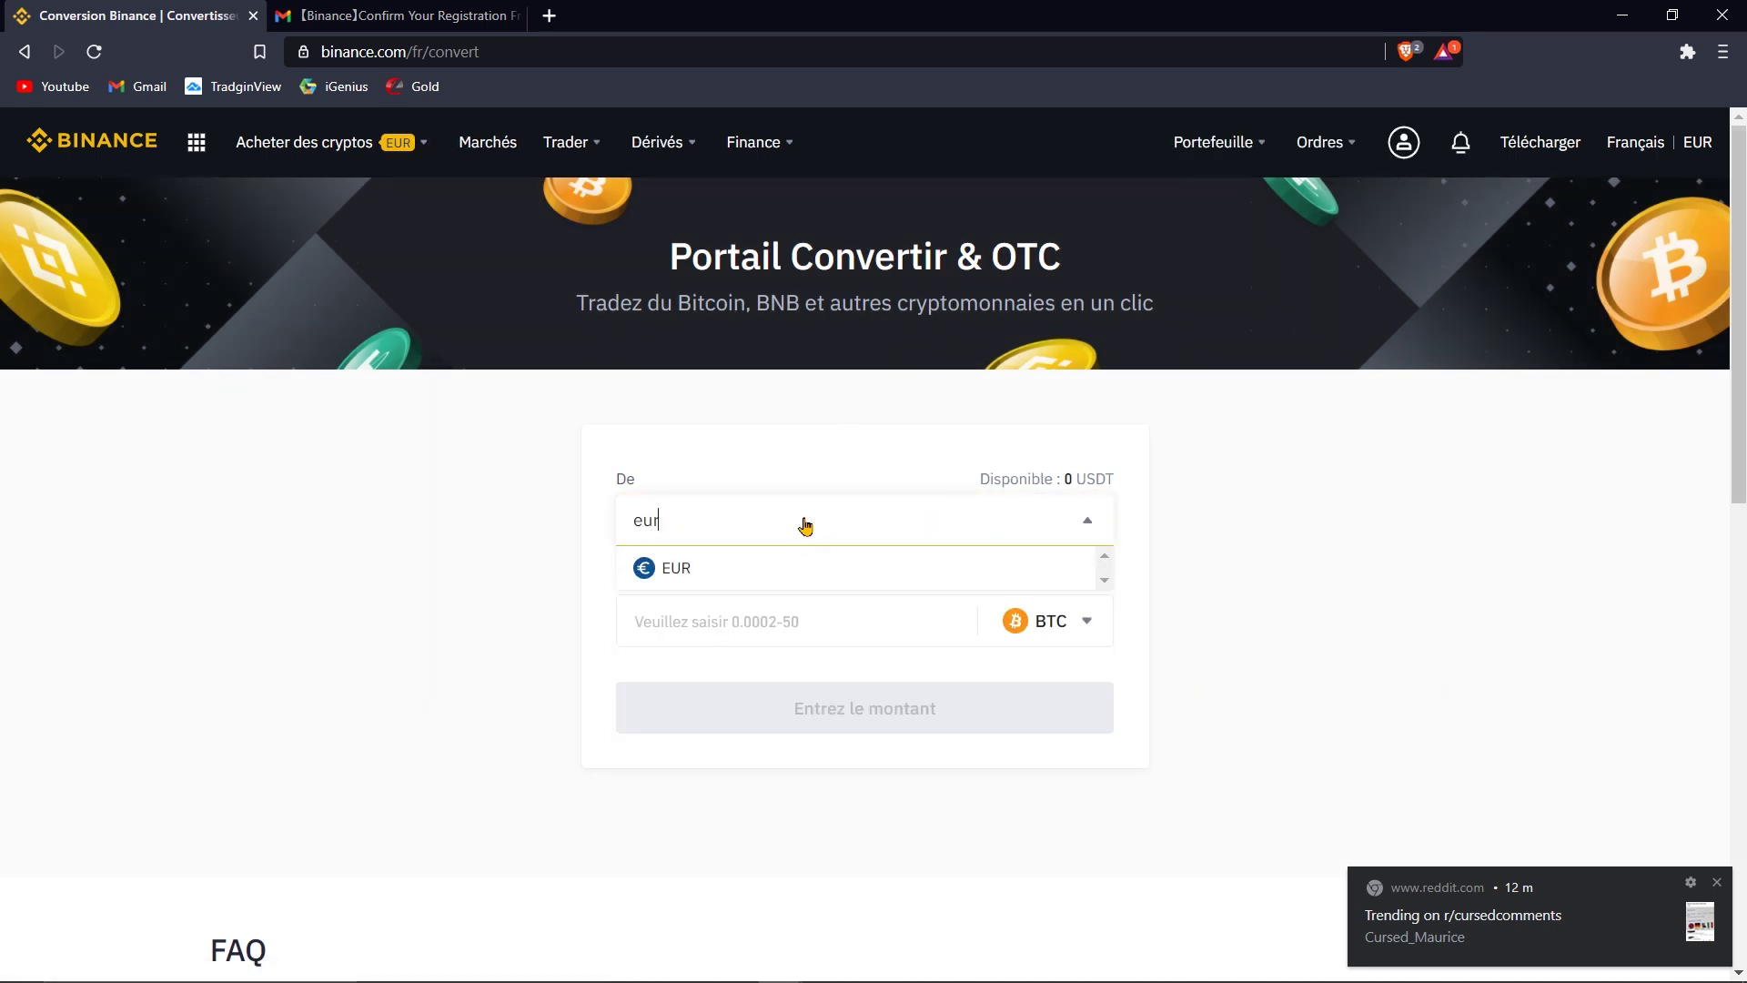
left_click(791, 567)
left_click(1031, 626)
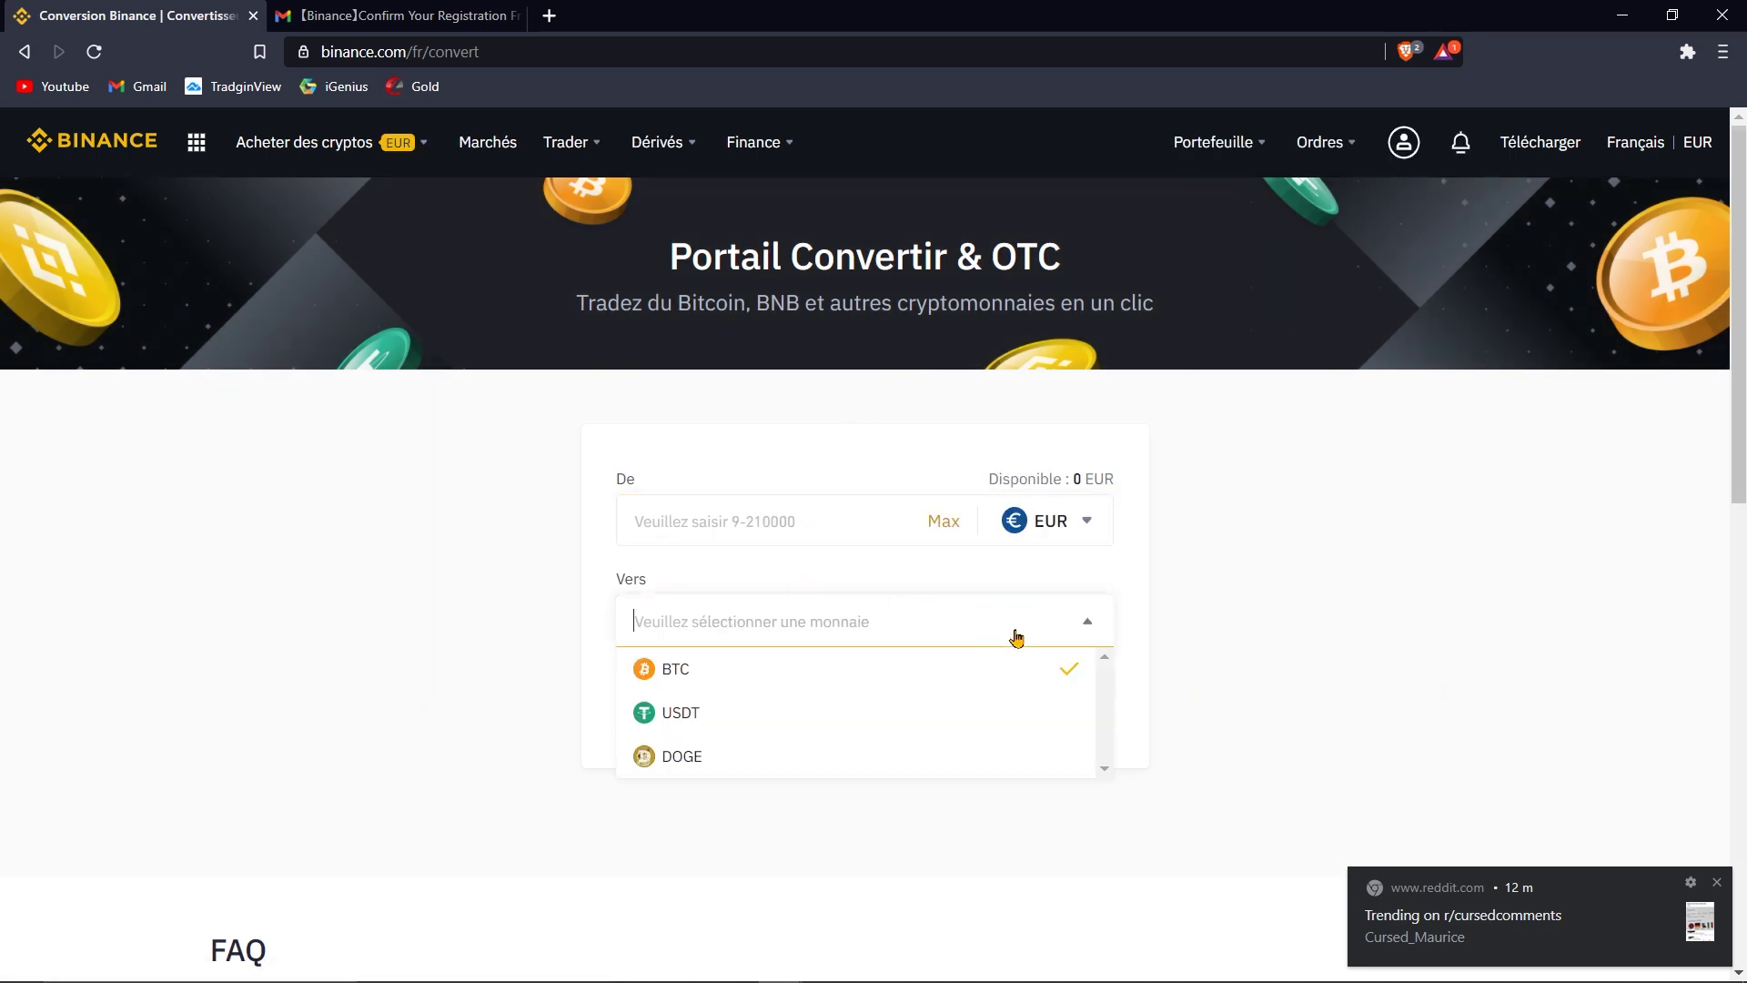
left_click(872, 706)
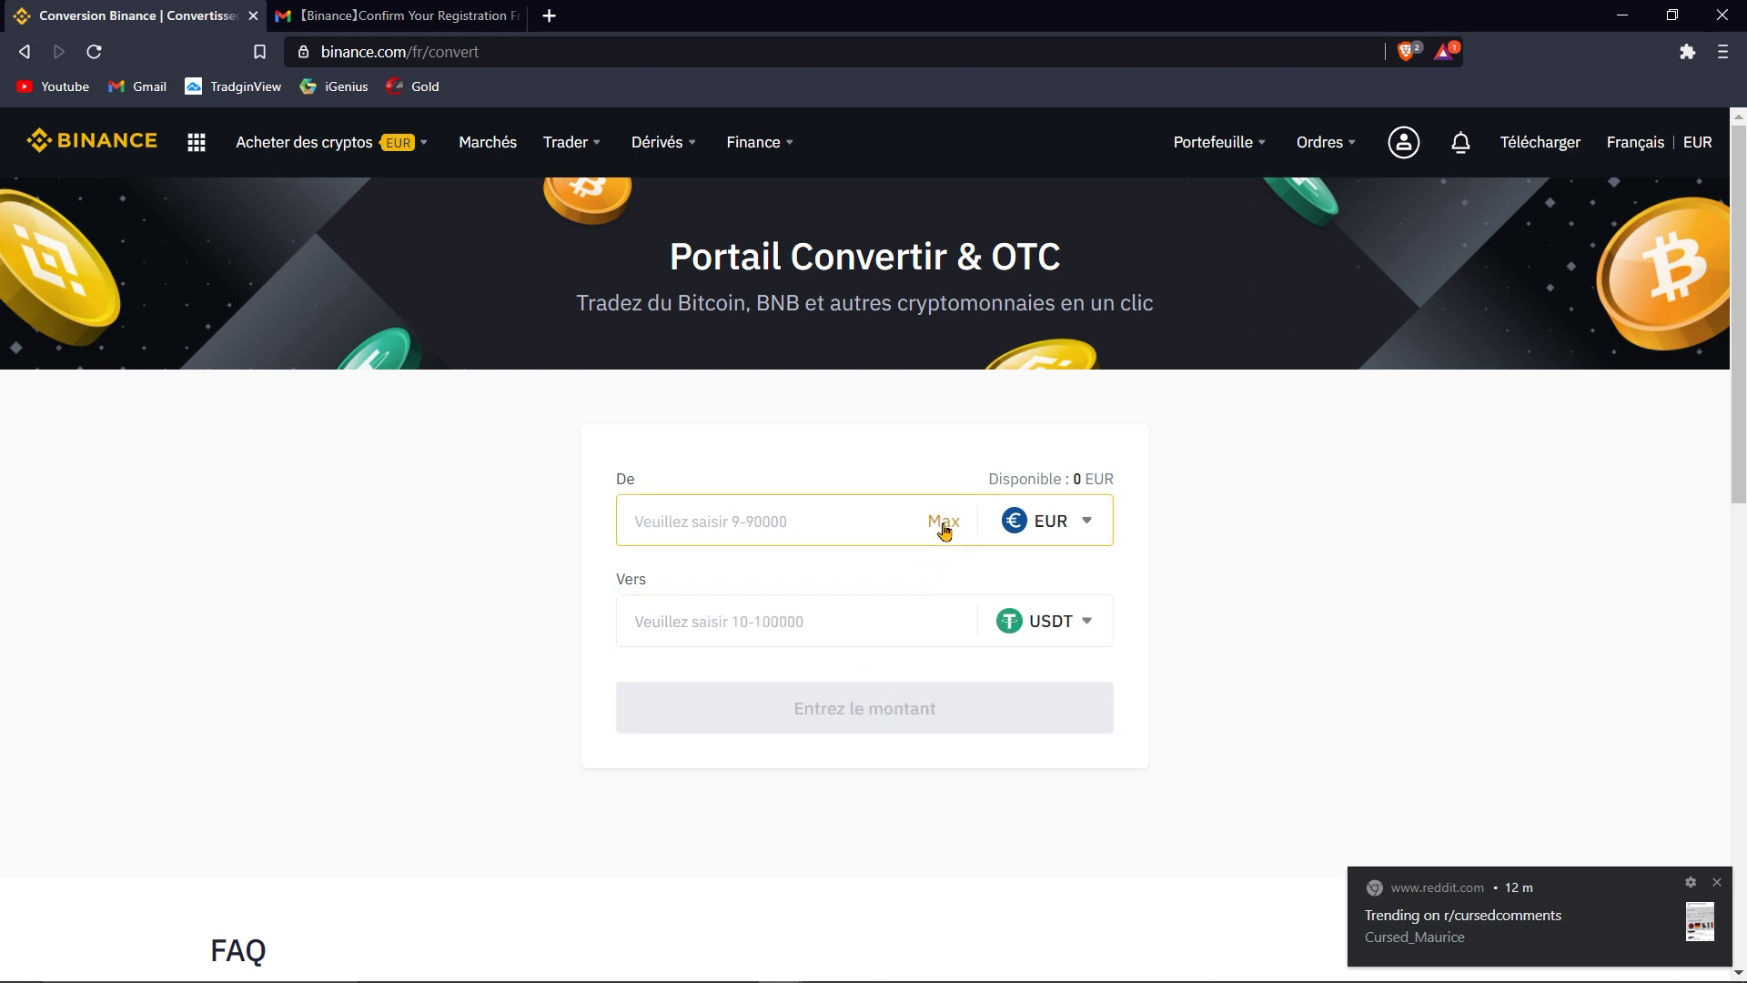
Enter 0 as the EUR amount, then go to the Portefeuille Spot wallet.
left_click(887, 512)
type("0")
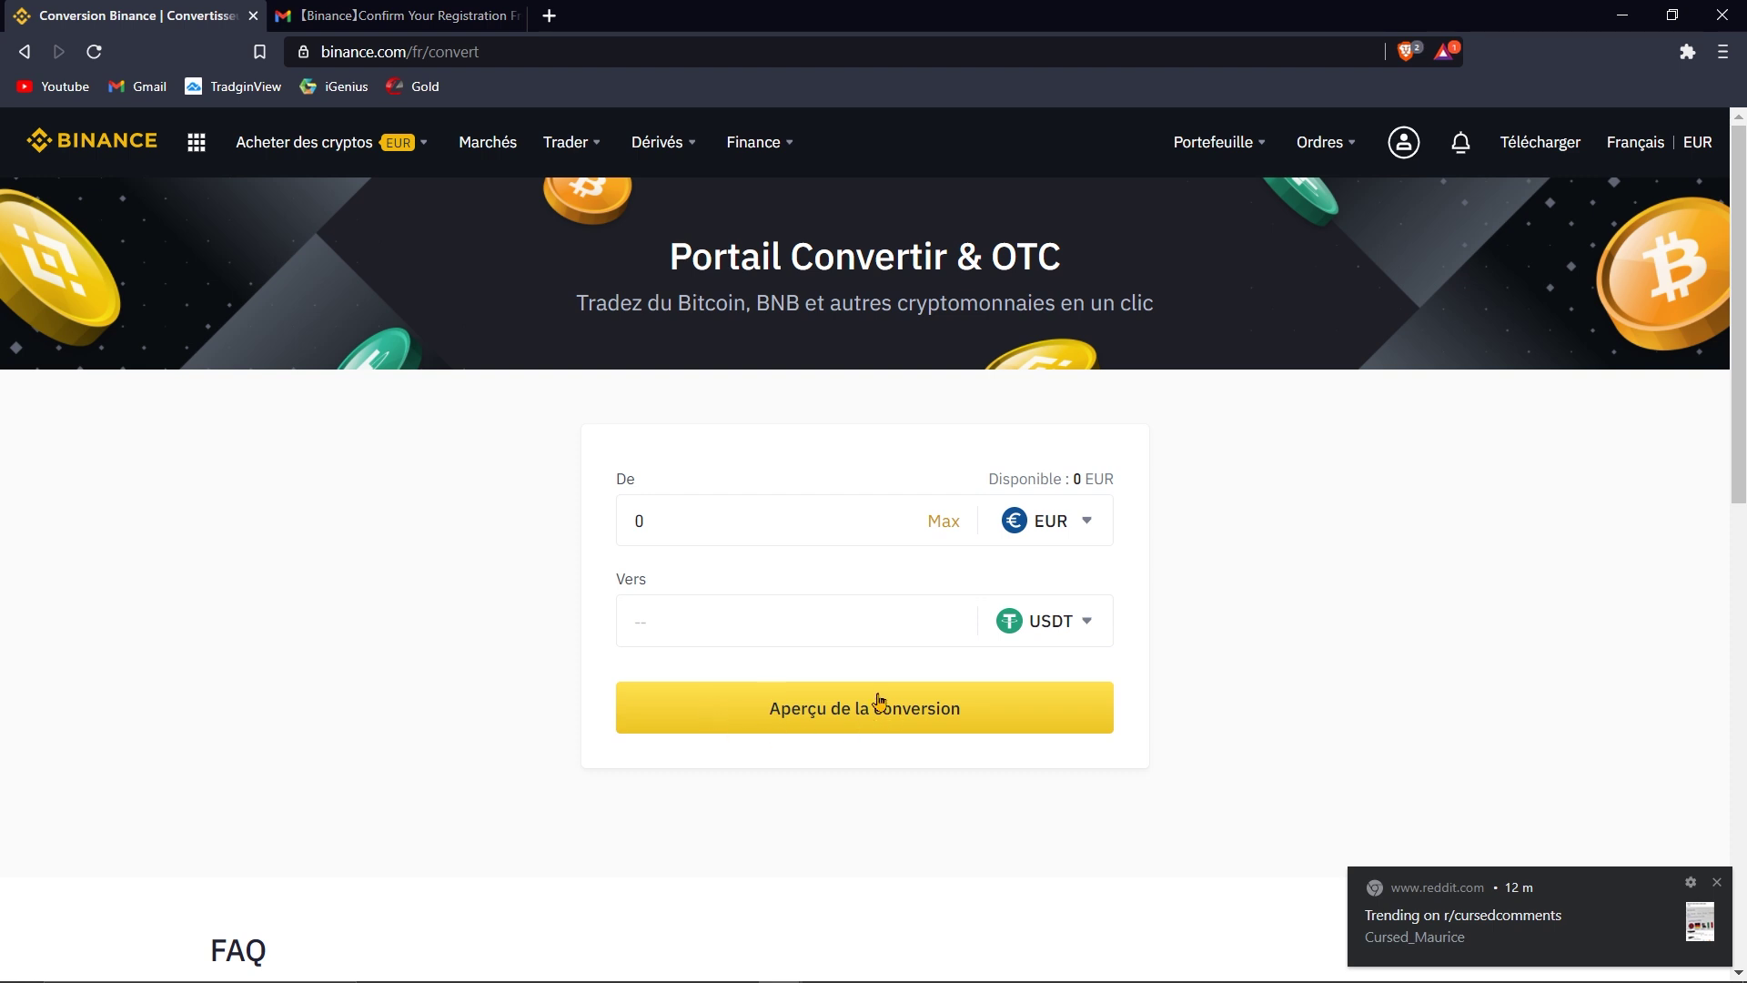
mouse_move(1213, 142)
left_click(1197, 241)
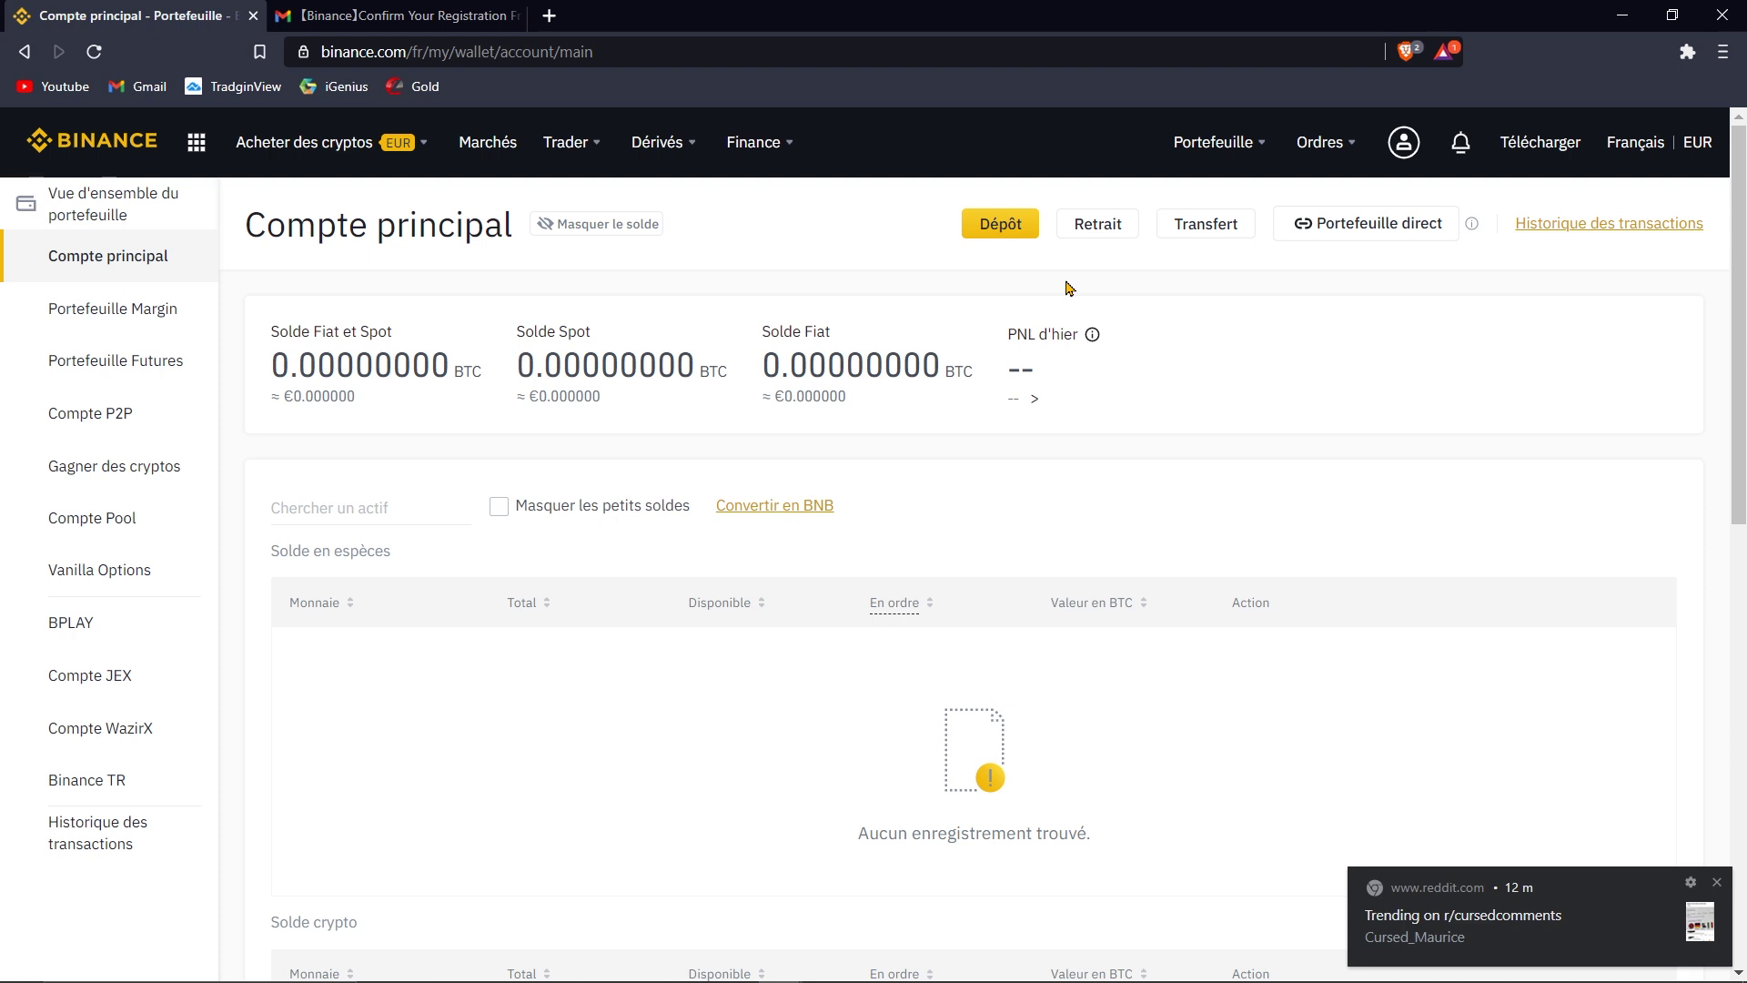
Open the Retrait crypto withdrawal page and dismiss its guided tour.
left_click(1097, 227)
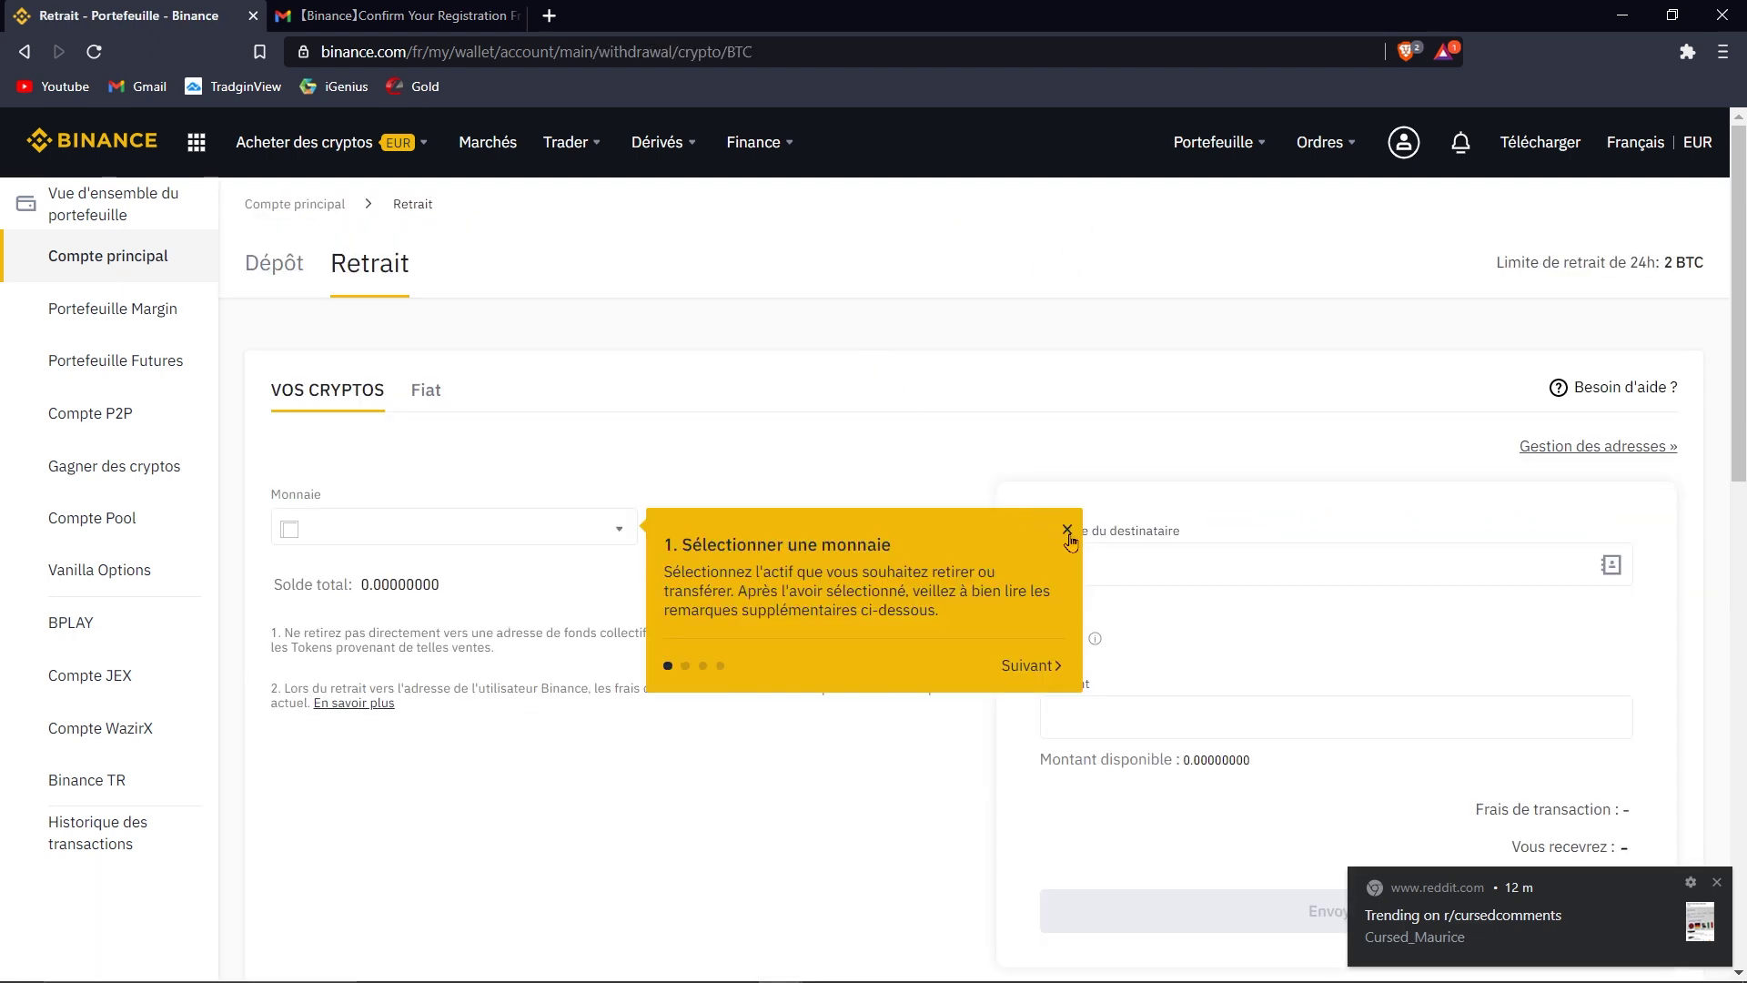
left_click(1068, 533)
scroll(1028, 534, "down", 1)
scroll(1024, 532, "down", 2)
scroll(422, 355, "up", 2)
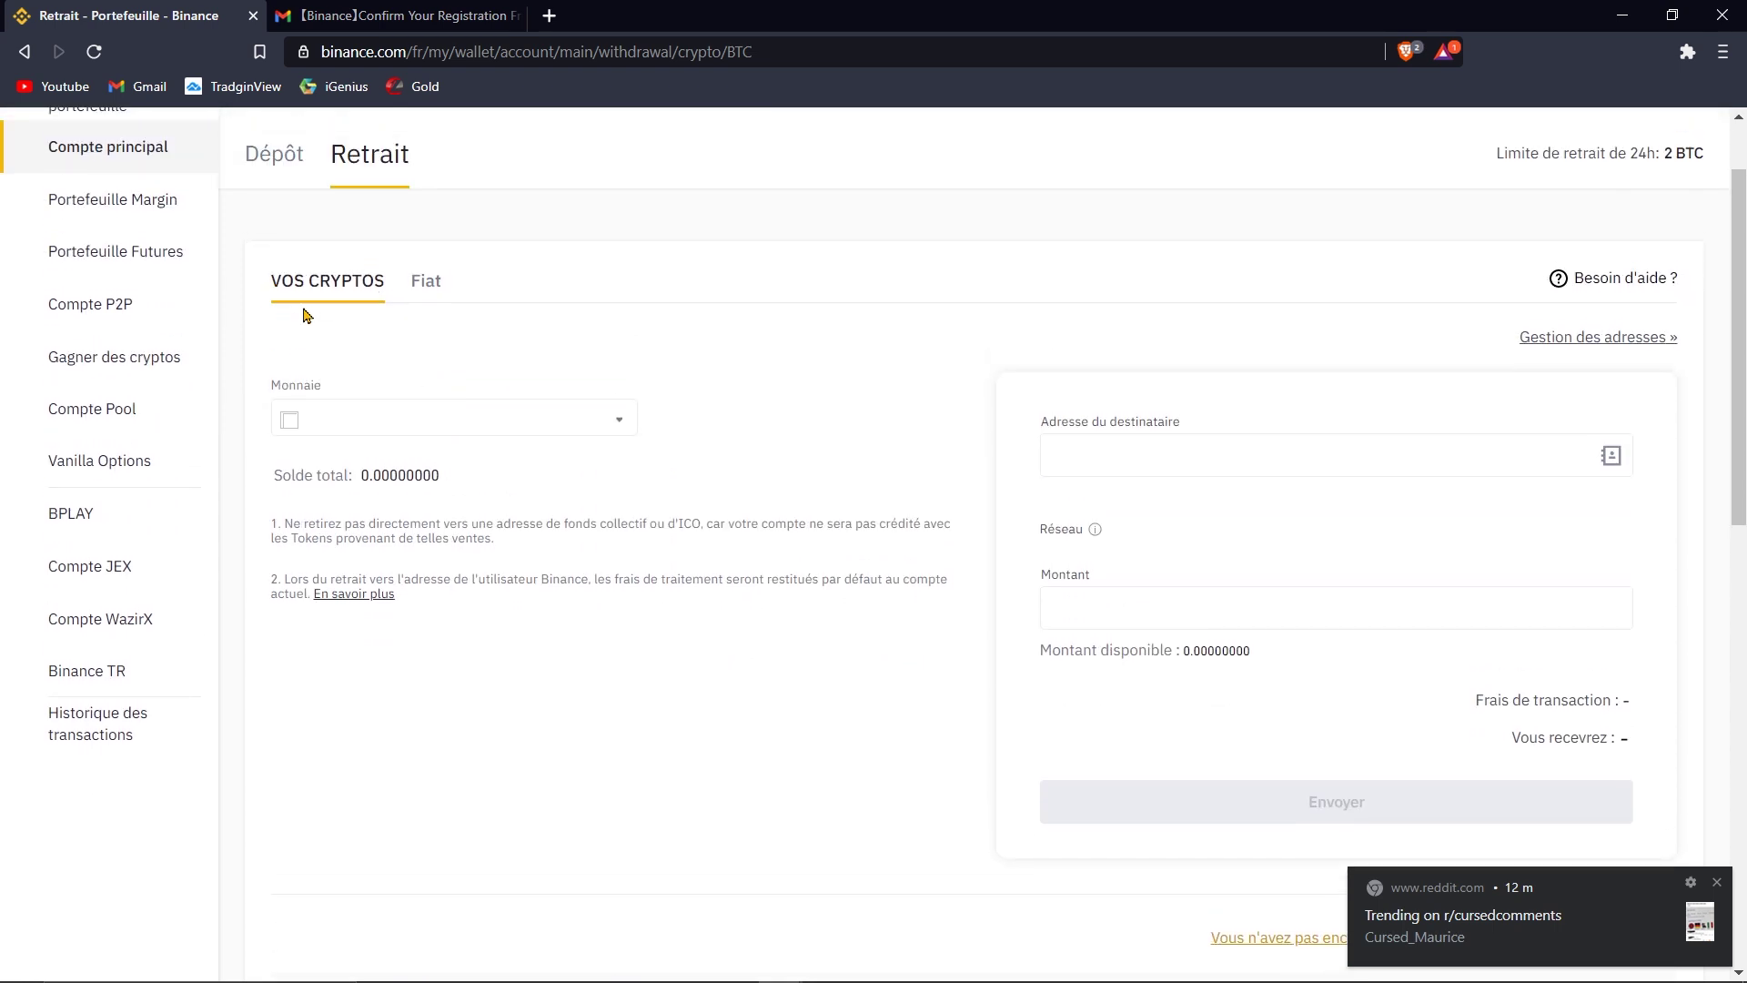
Browse the Monnaie coin list, searching 'bt' then clearing it, and open Windows search.
left_click(410, 421)
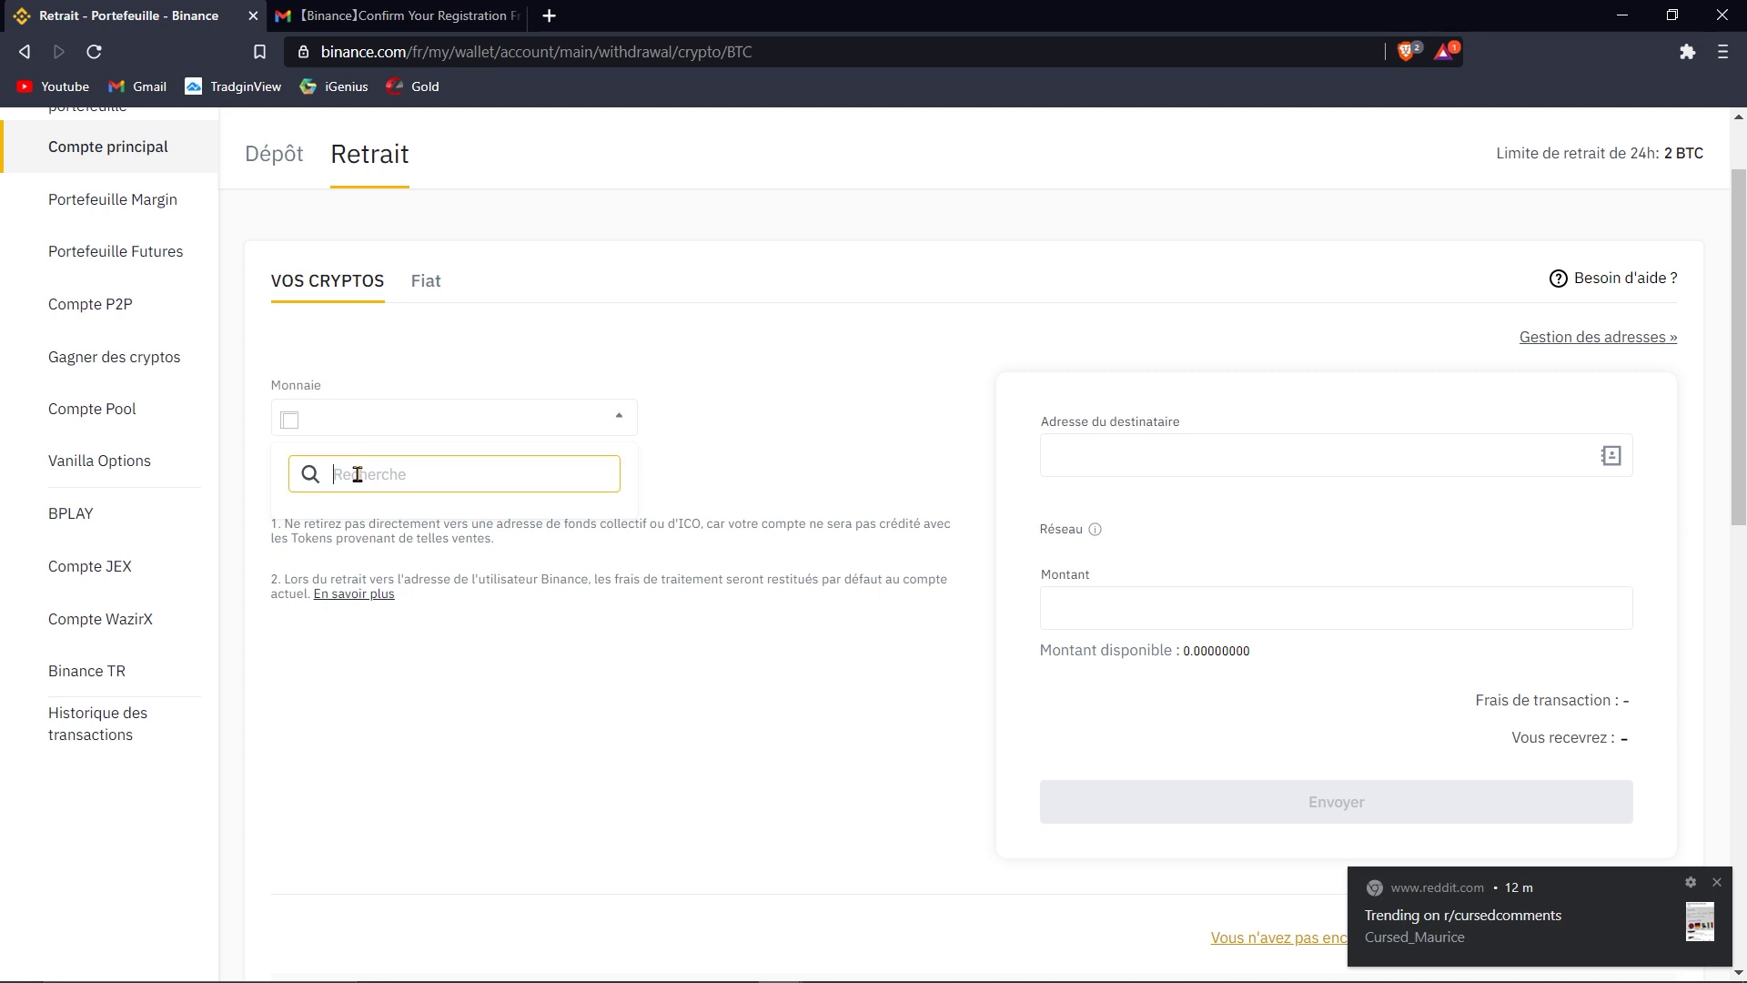
type("bt")
key("BackSpace")
key("BackSpace")
scroll(371, 413, "down", 1)
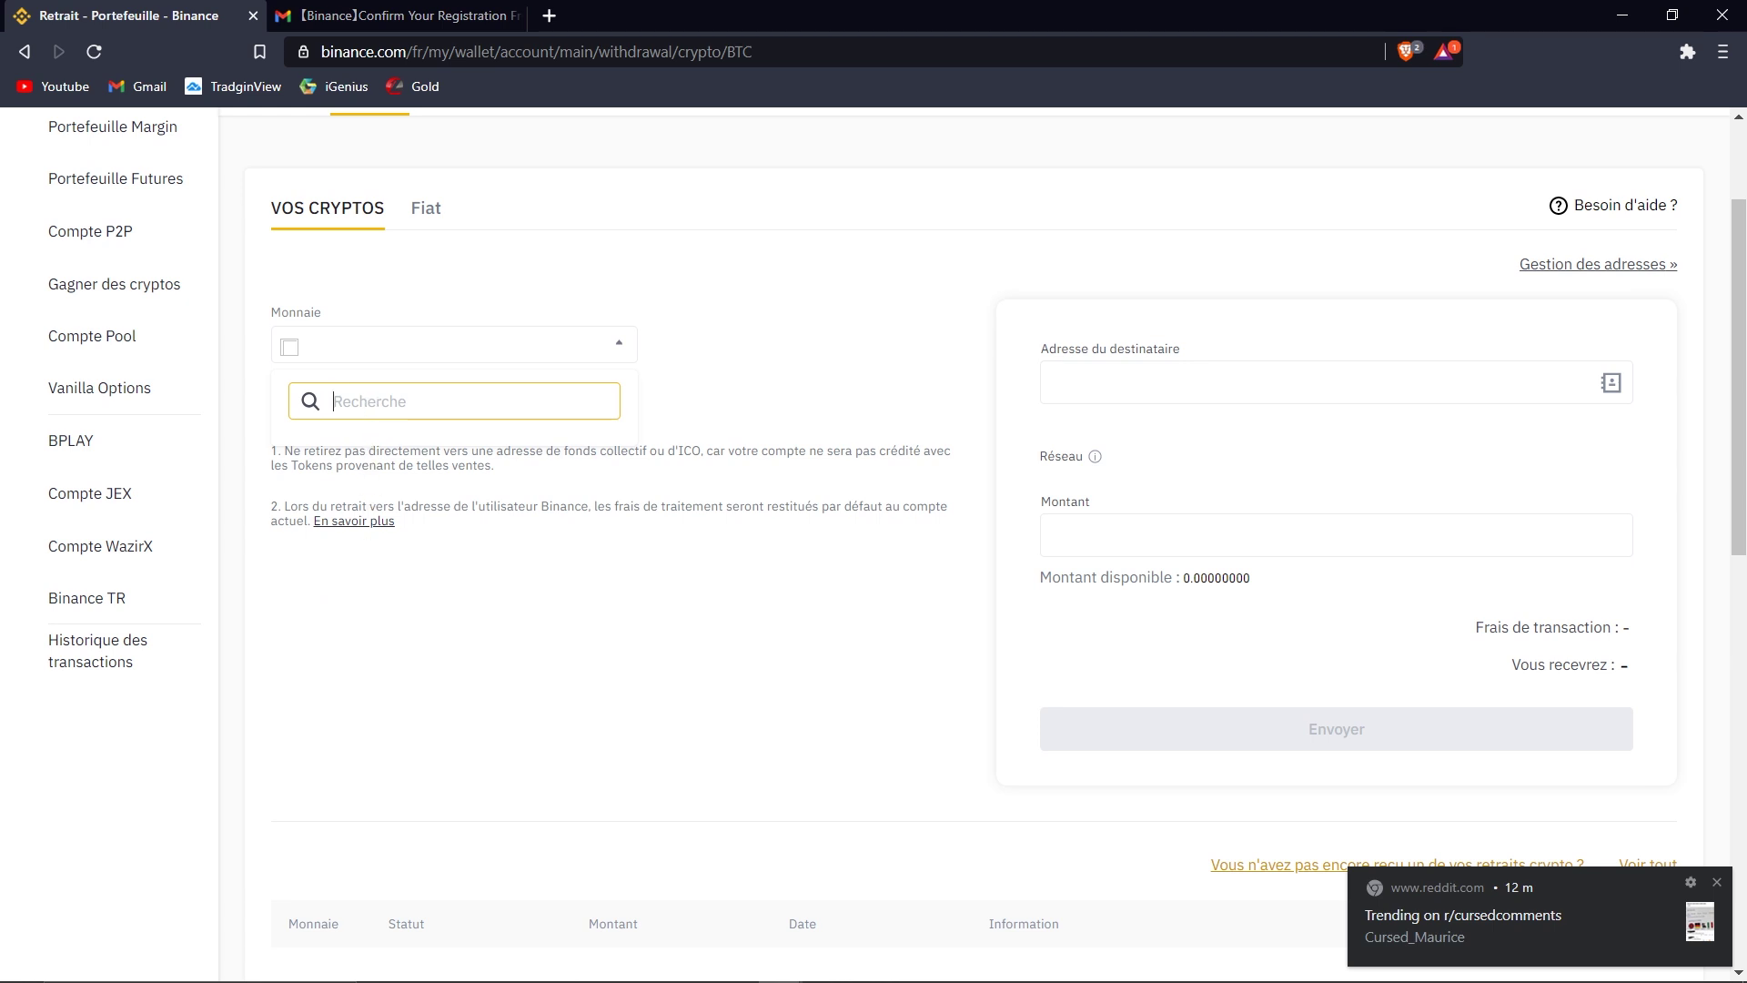
left_click(178, 963)
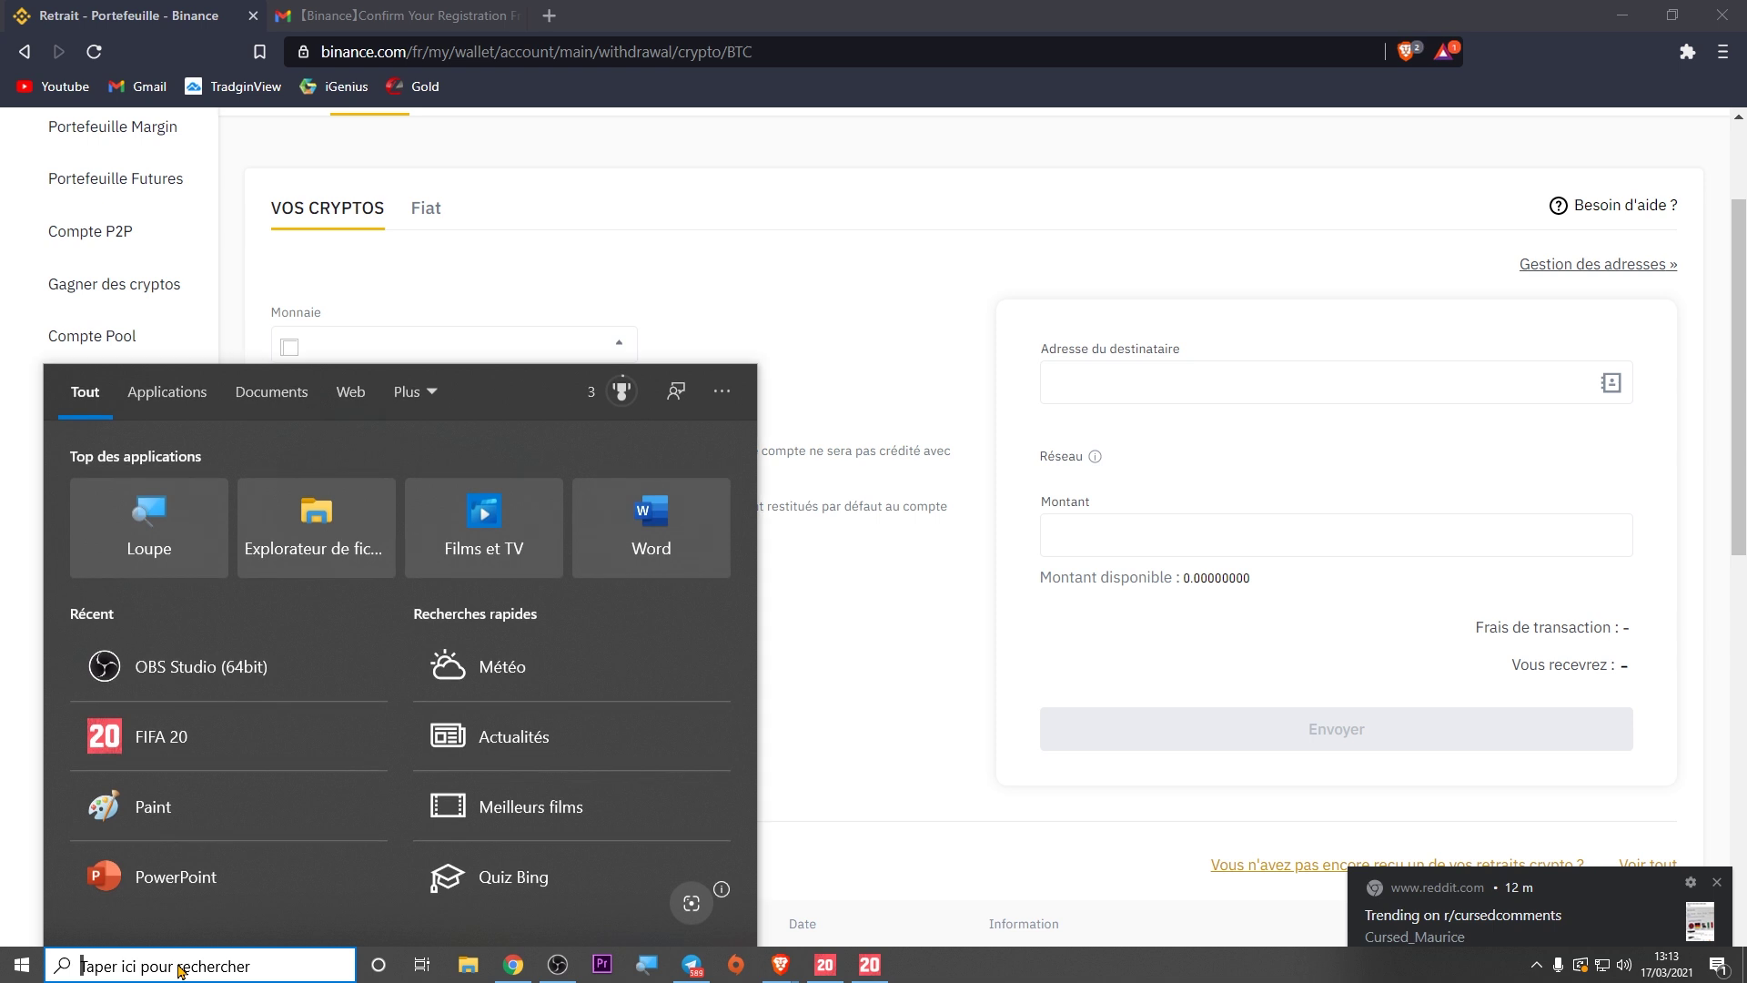
Launch the Binance desktop app and start a withdrawal from Wallet > Fiat et Spot.
type("bin")
left_click(218, 516)
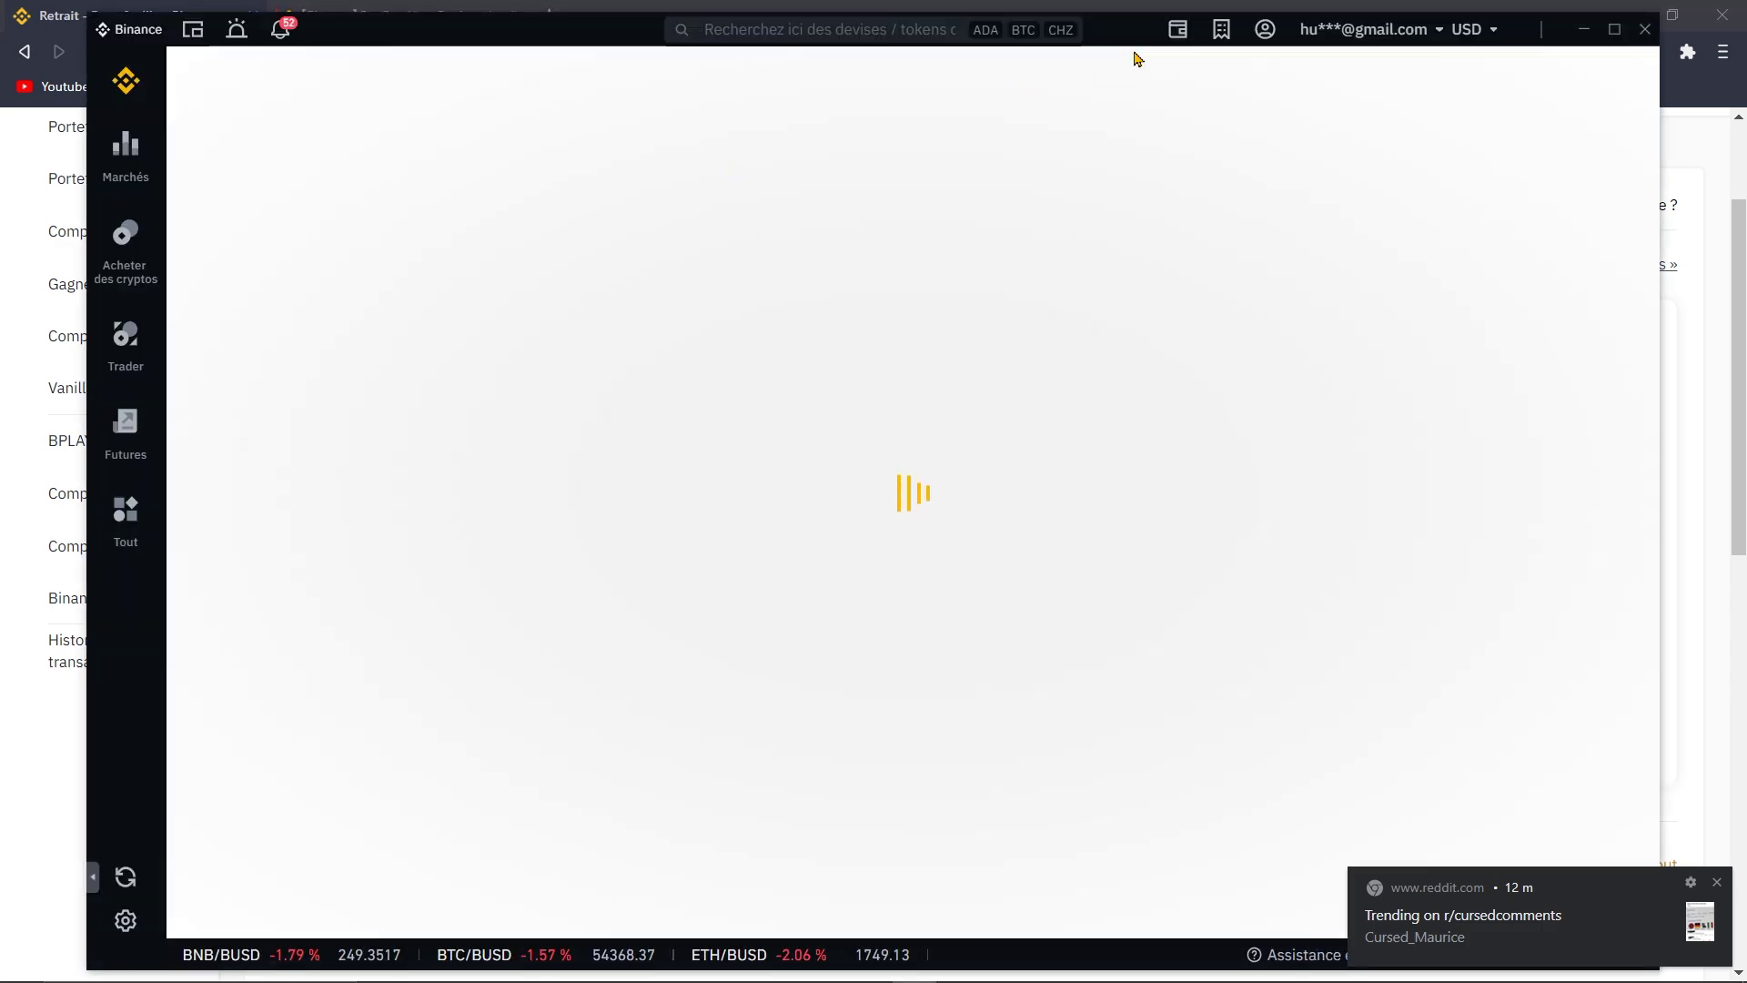
mouse_move(1178, 29)
left_click(1198, 113)
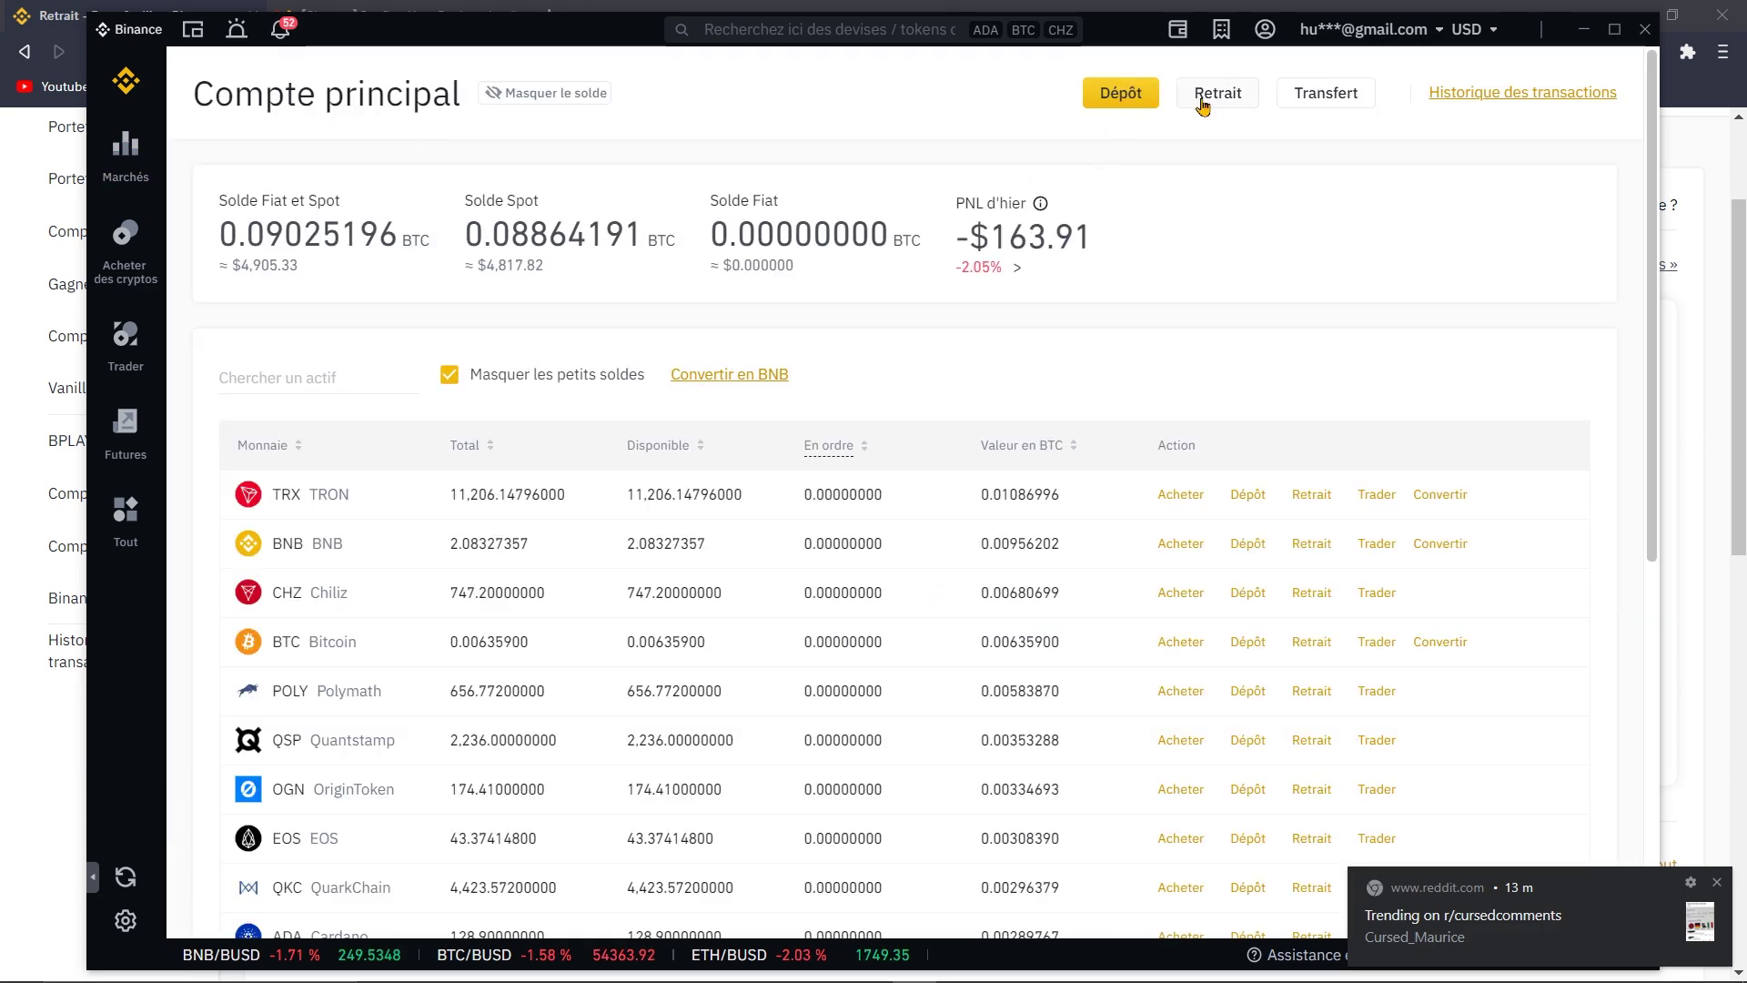
left_click(1204, 102)
Open the app's withdrawal coin list and compare it with the browser's Retrait page.
scroll(371, 407, "down", 1)
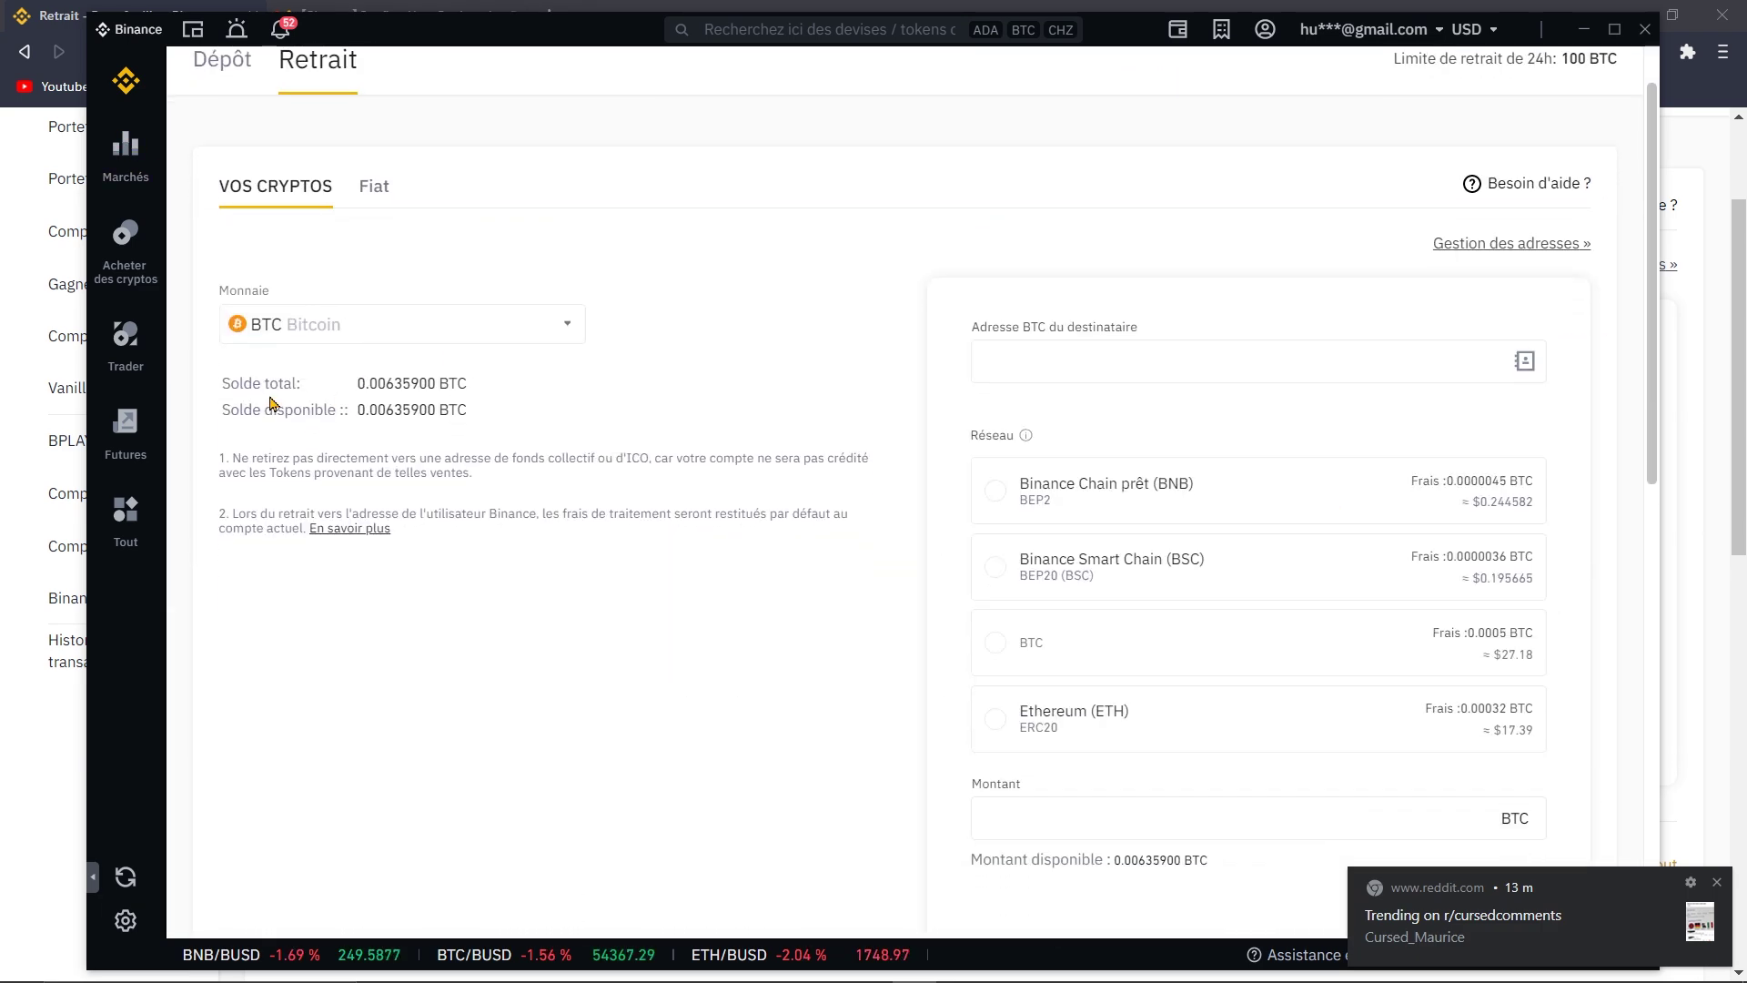
left_click(319, 340)
scroll(354, 509, "down", 2)
scroll(339, 555, "up", 2)
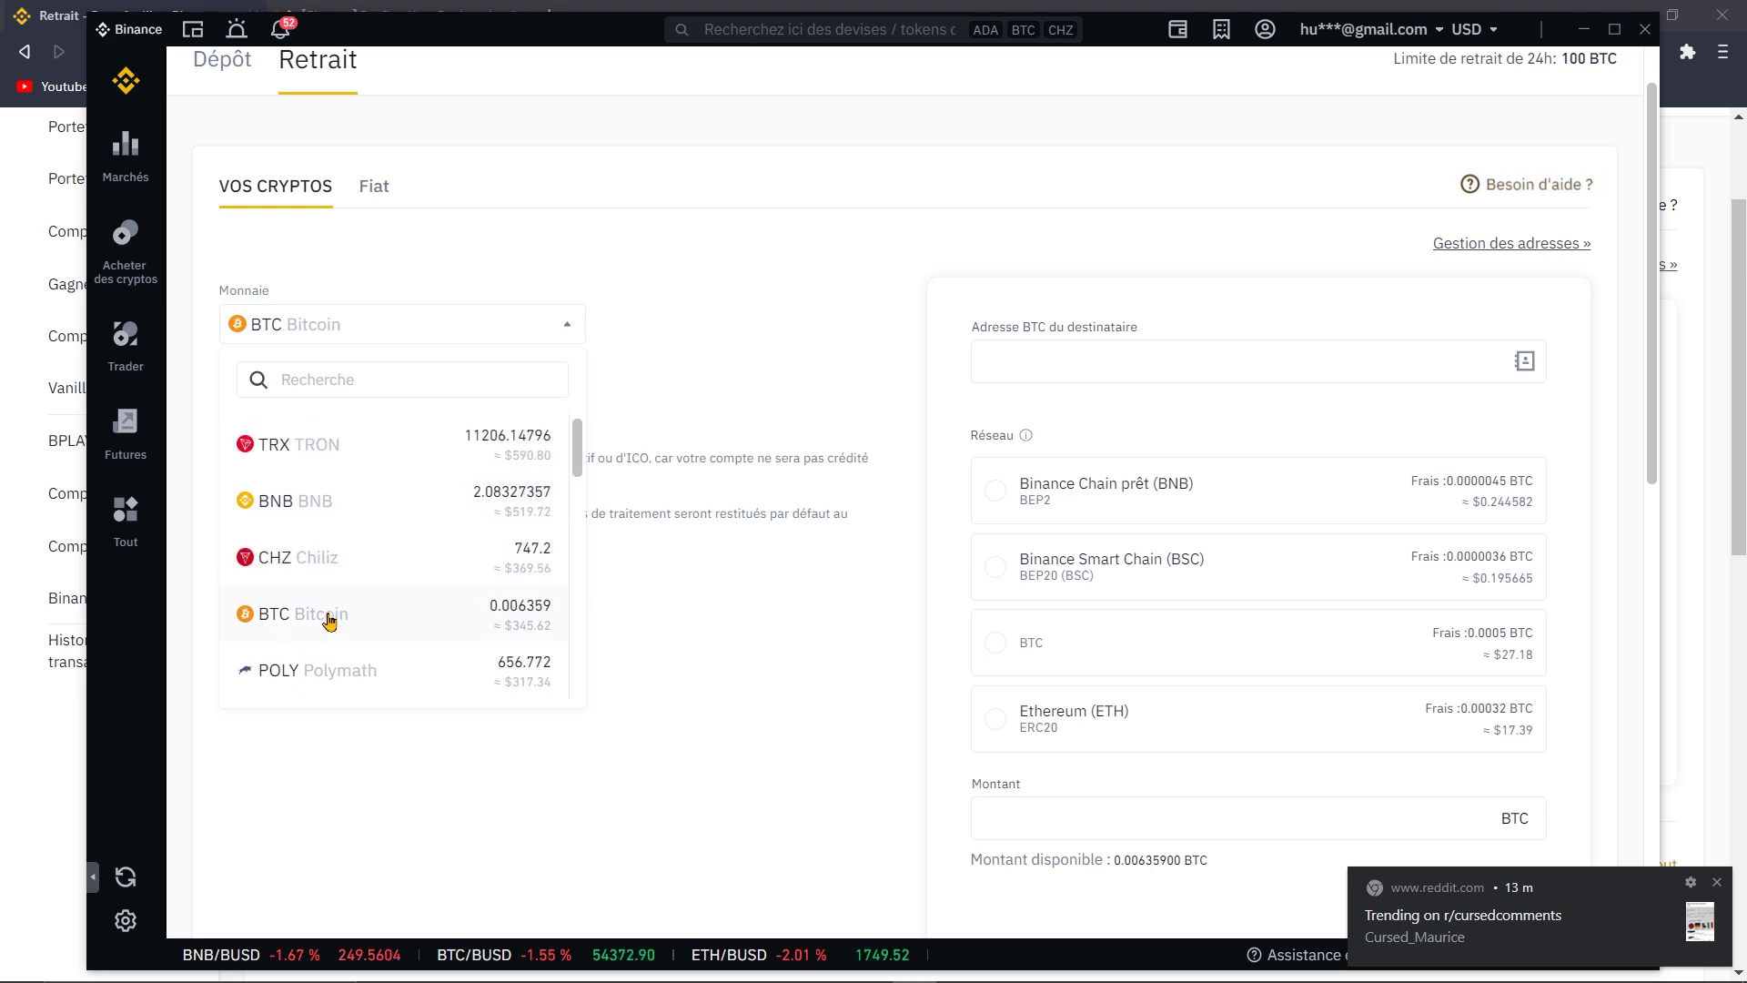
scroll(392, 327, "down", 1)
scroll(421, 266, "up", 3)
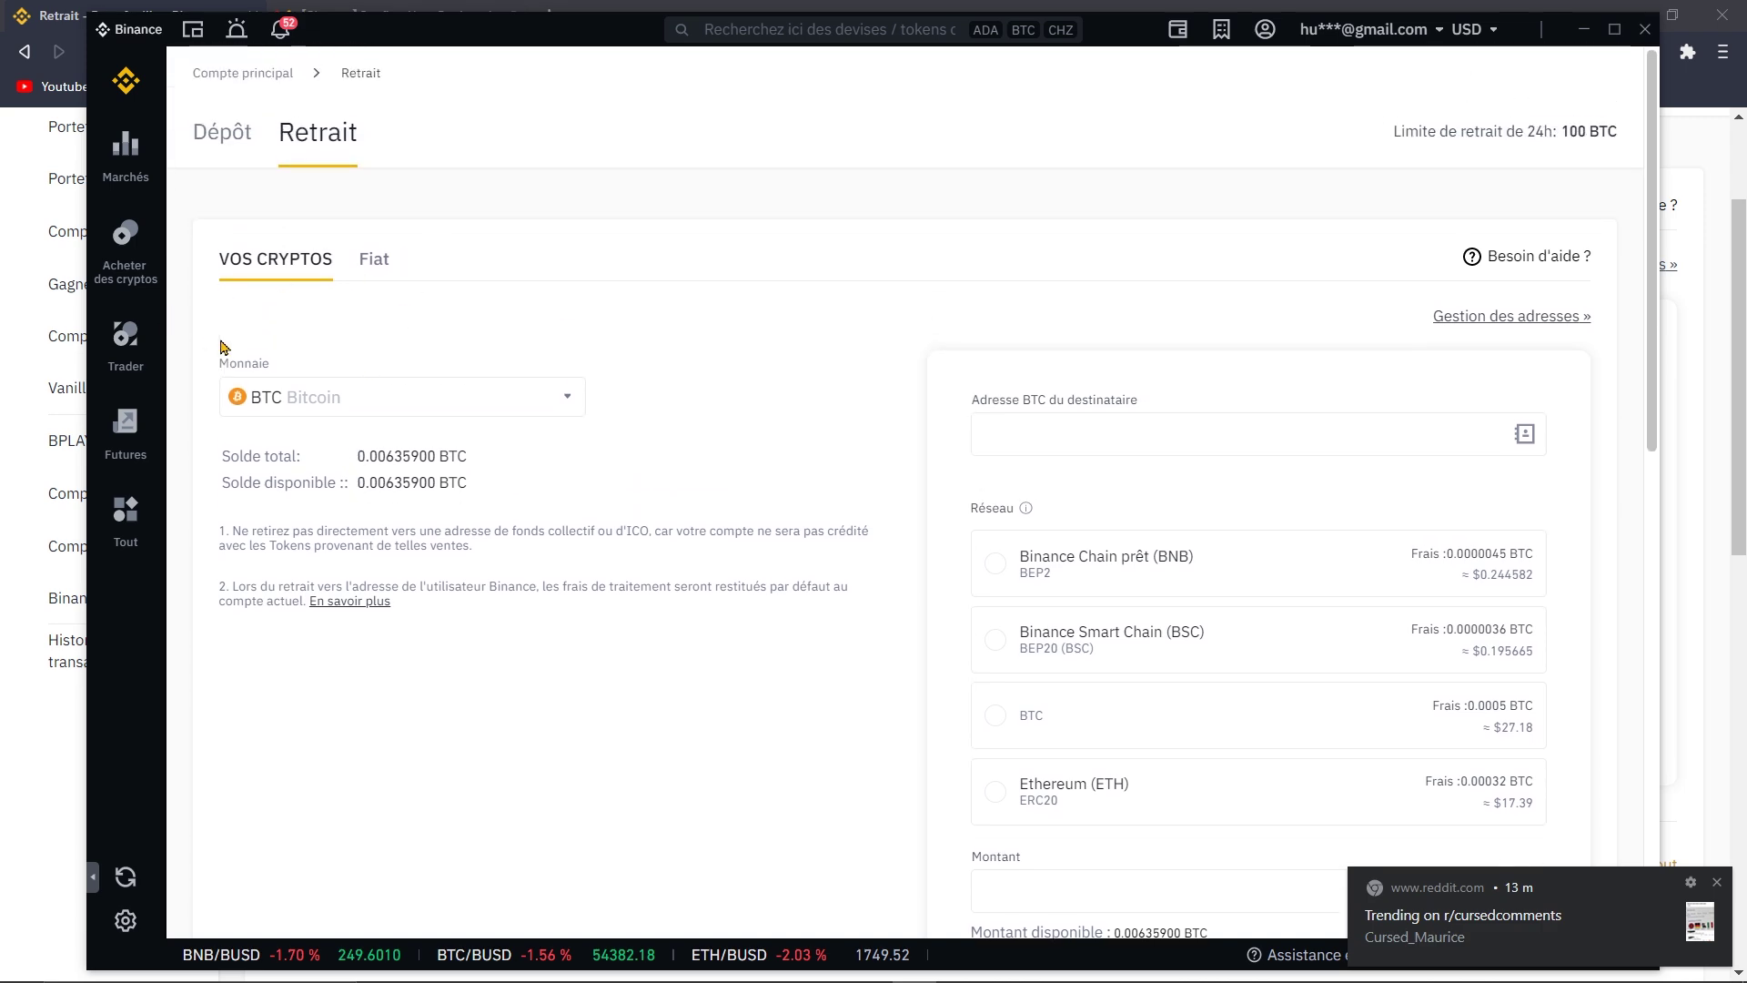
key("alt+Tab")
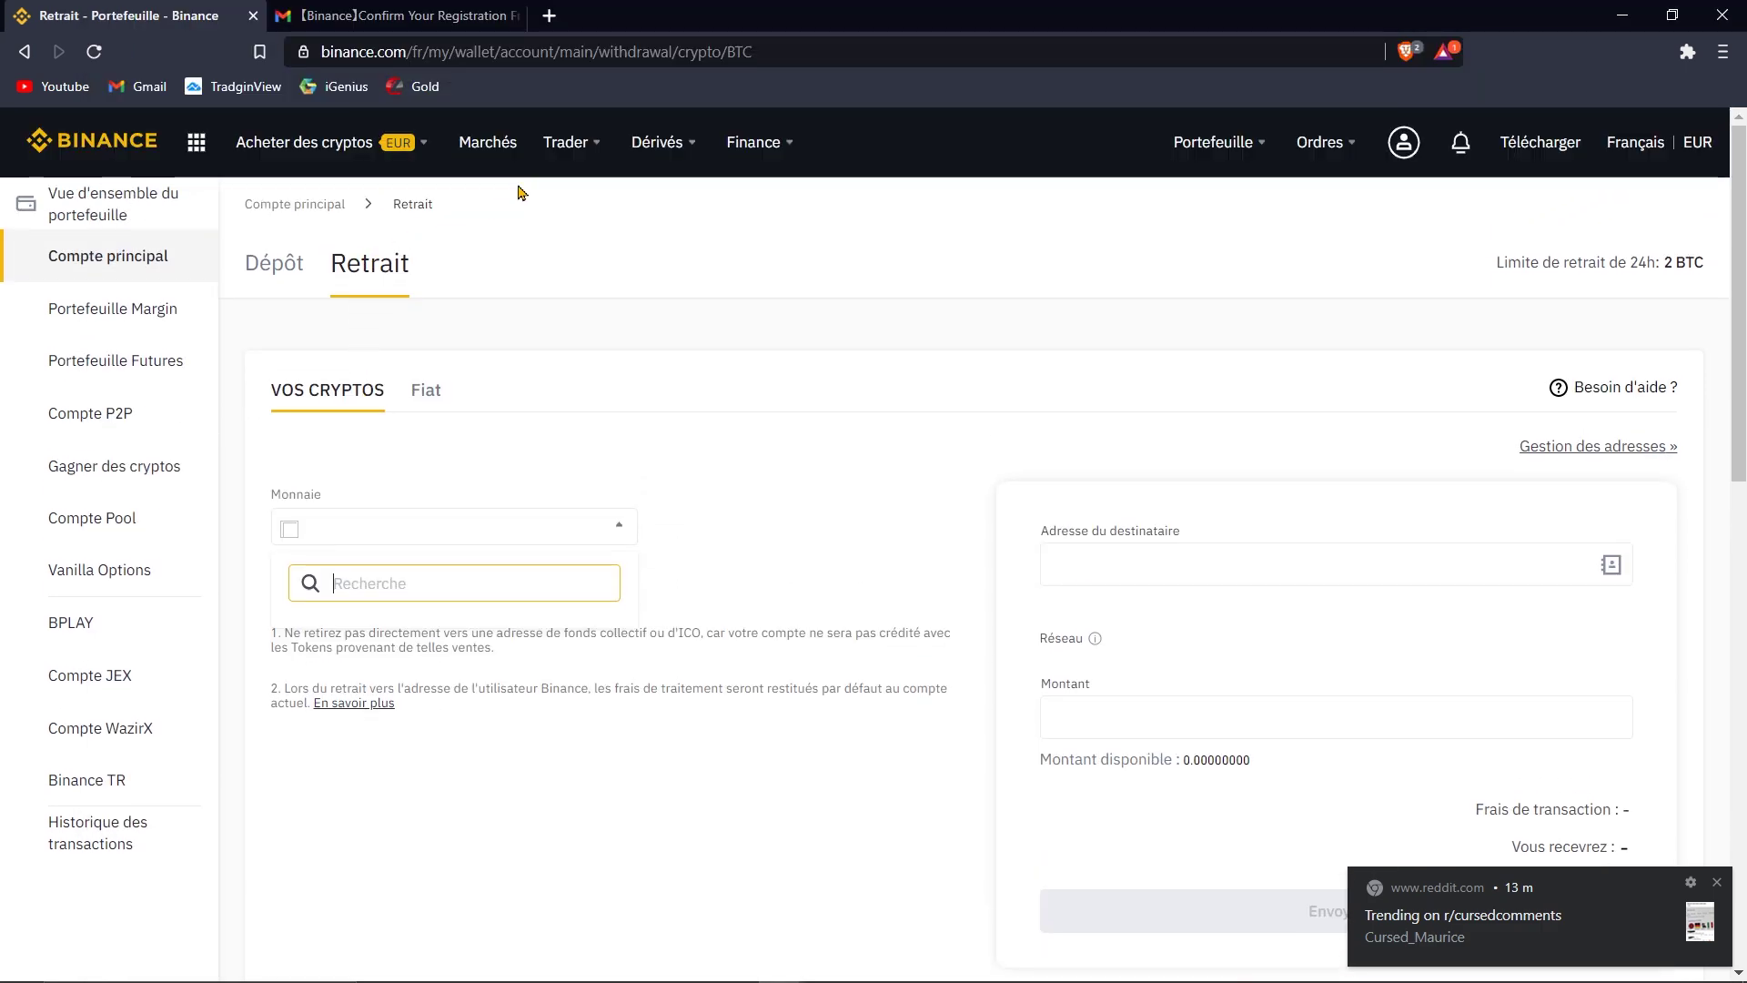
key("alt+Tab")
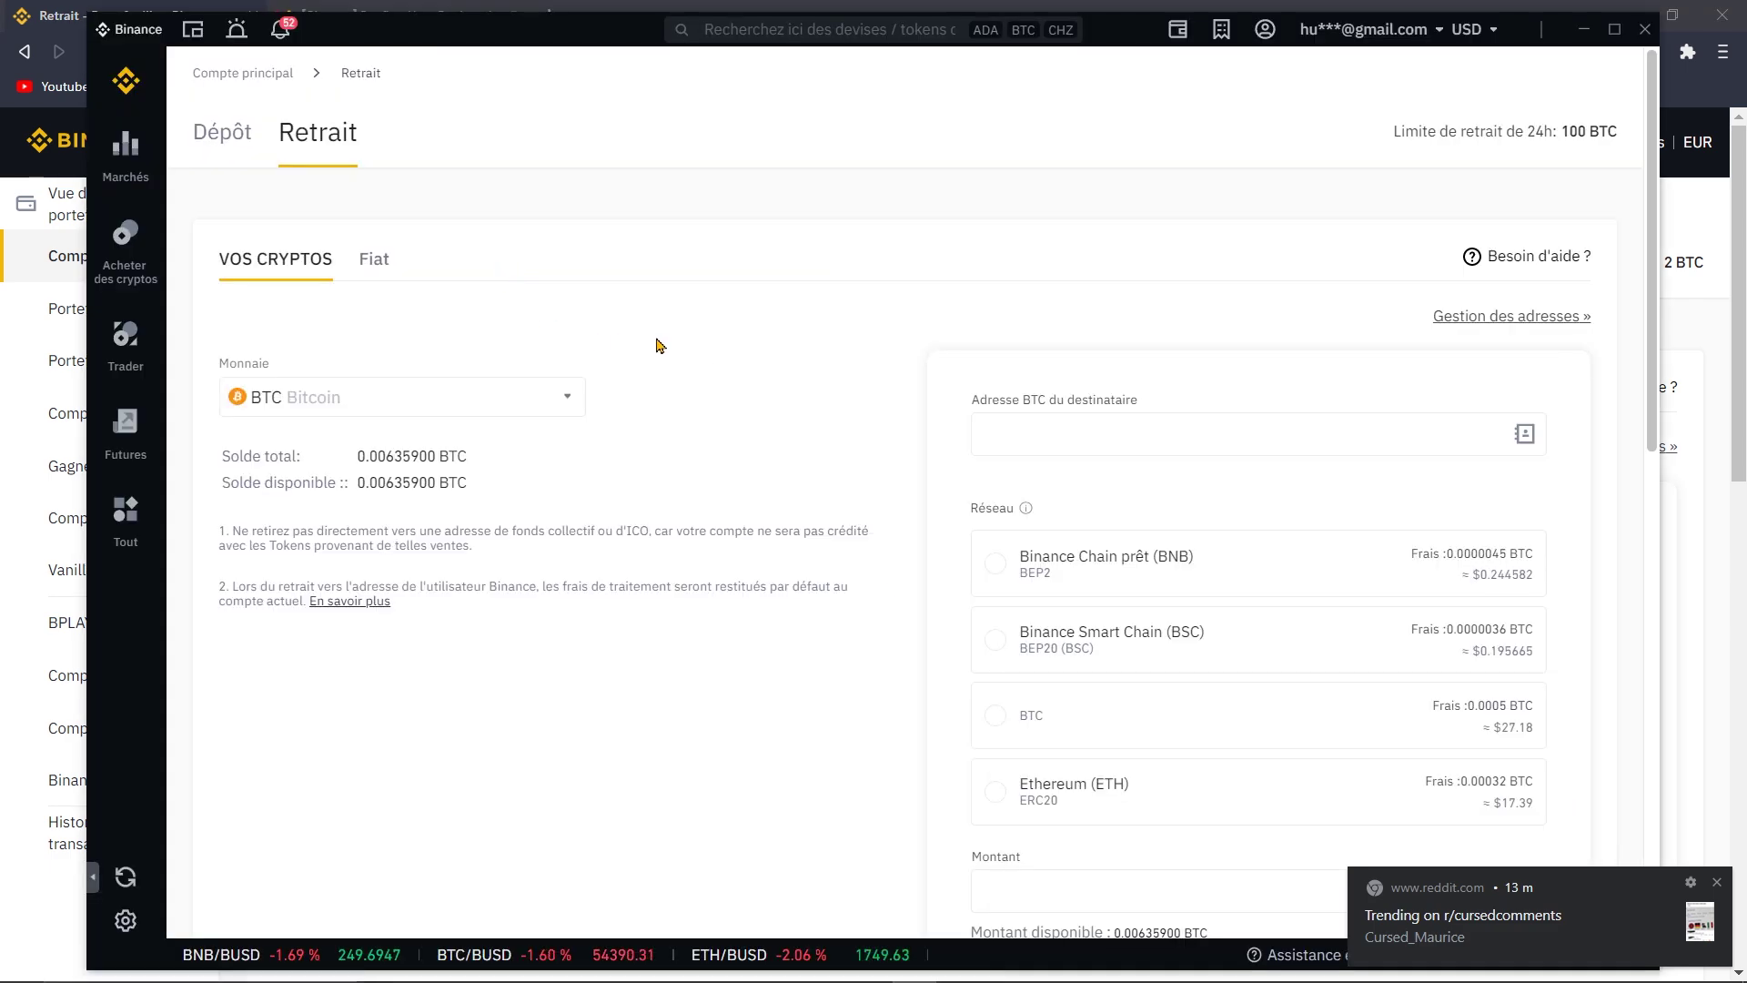
scroll(812, 343, "down", 2)
Select the BTC network, showing its 0.0005 BTC fee, then close the desktop app.
left_click(996, 287)
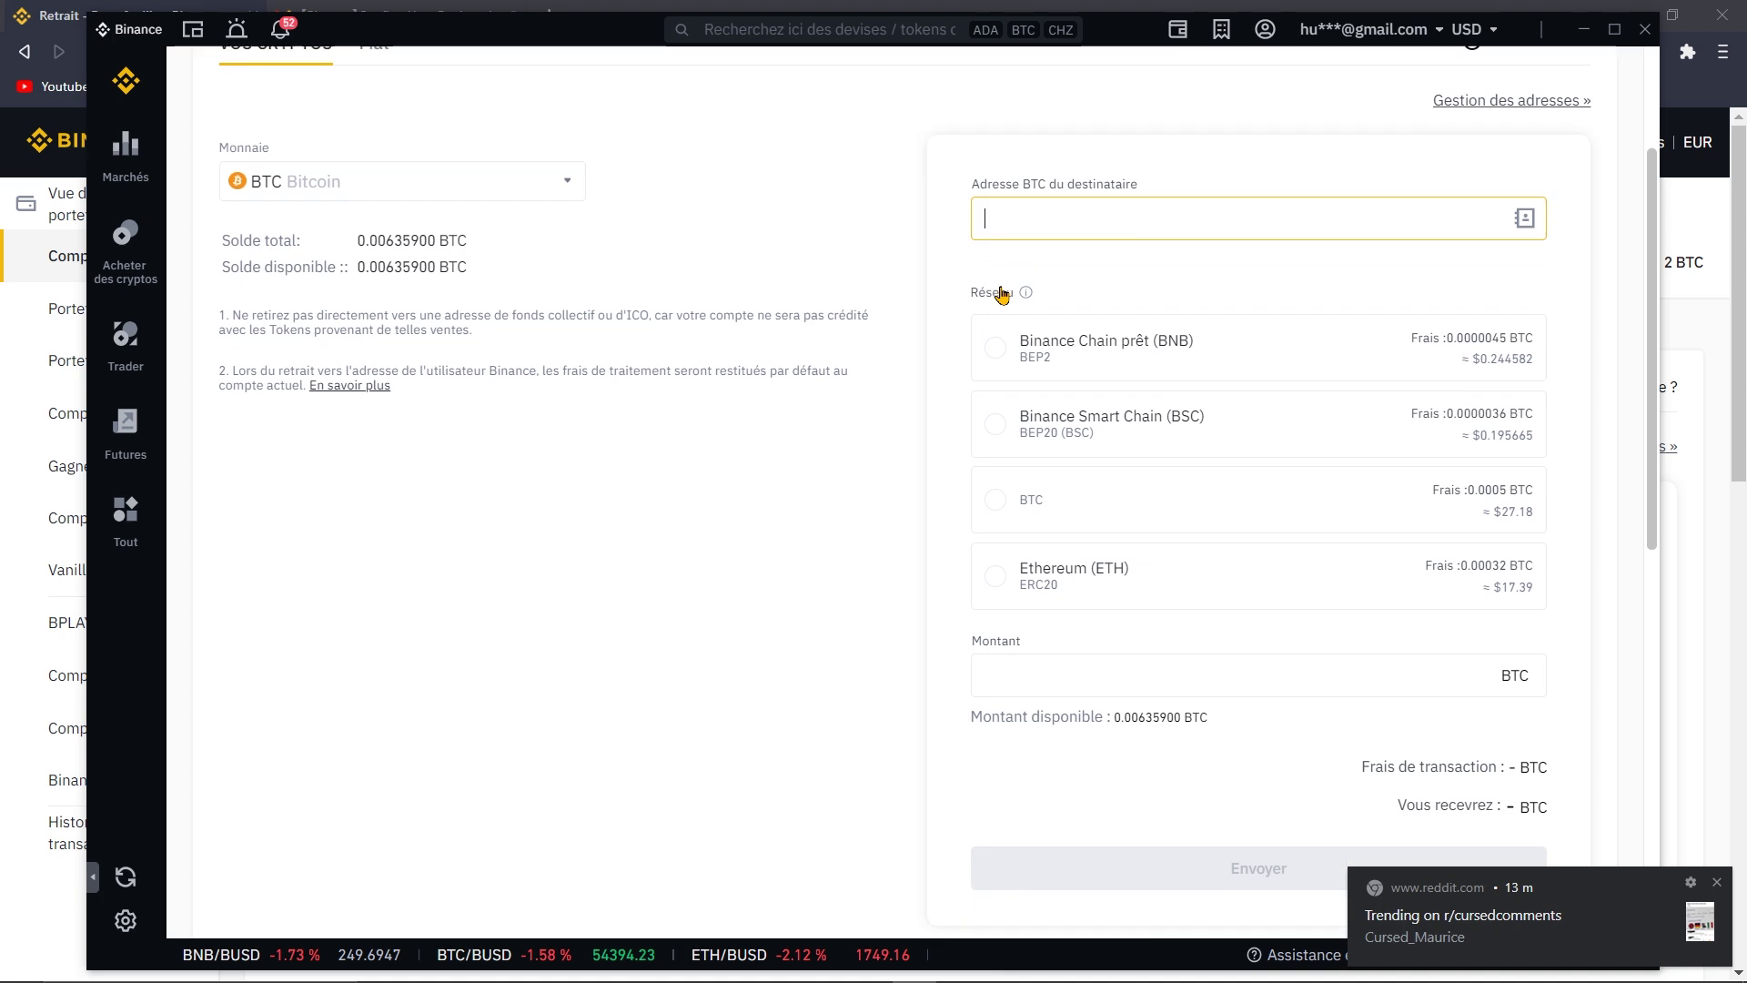
scroll(1045, 452, "down", 2)
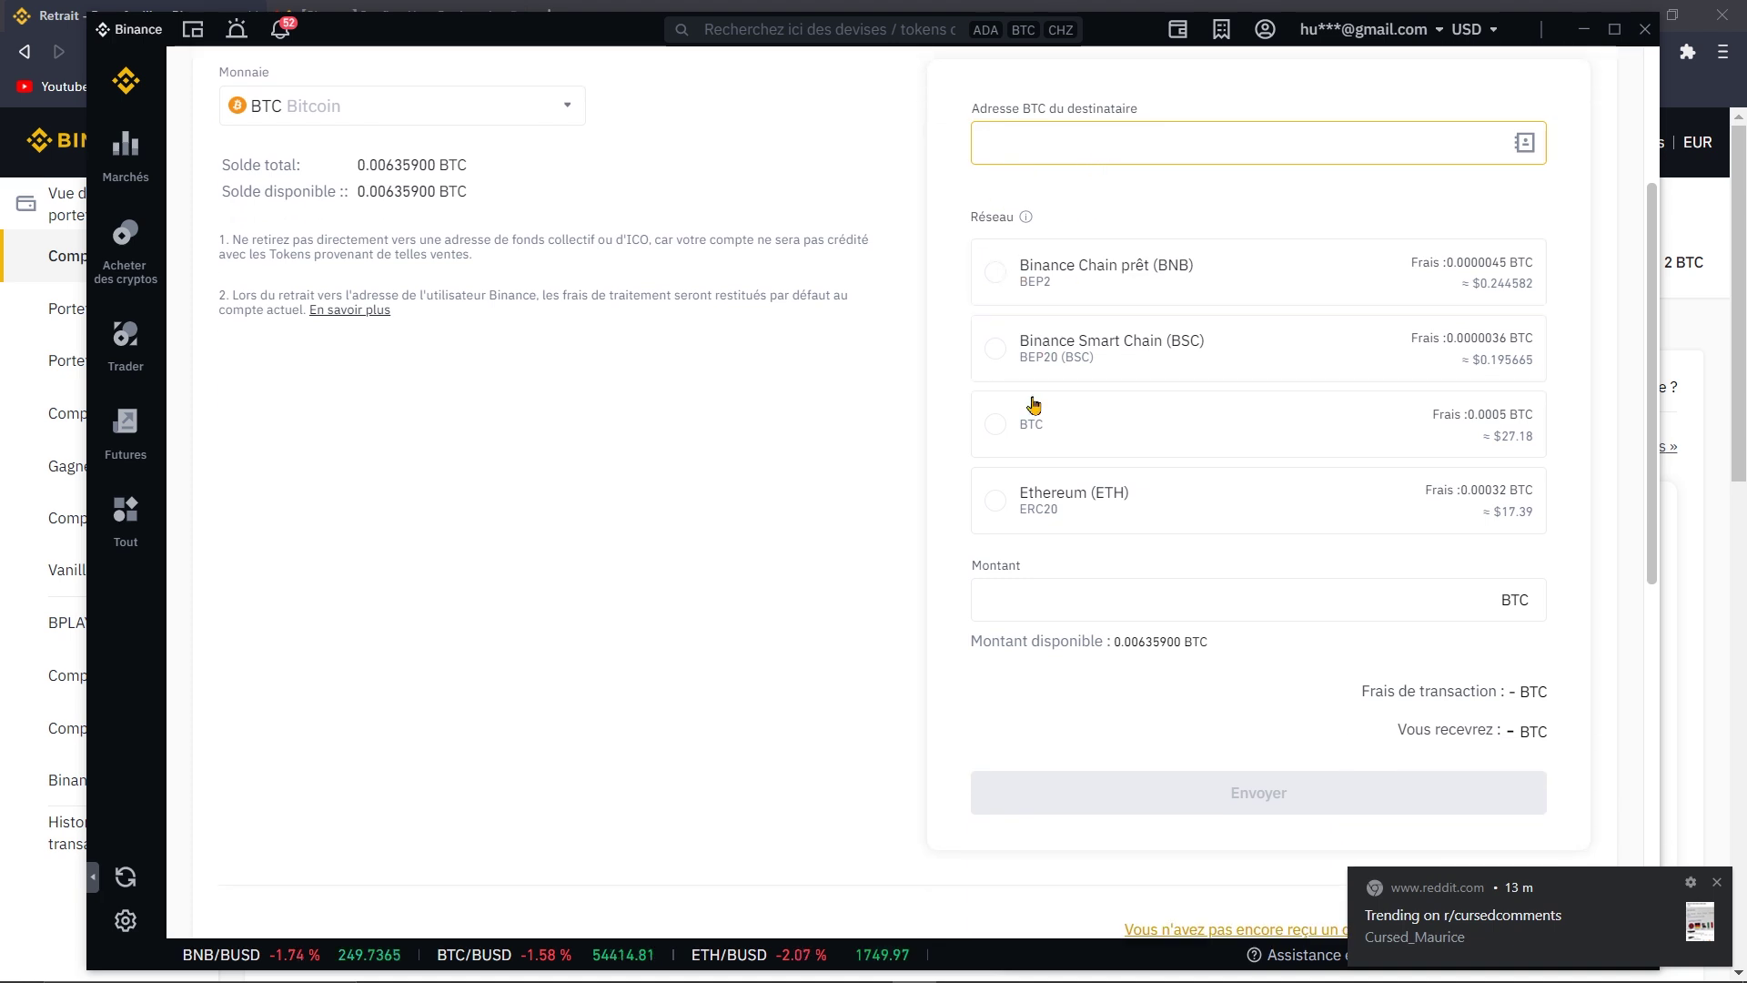
left_click(1028, 426)
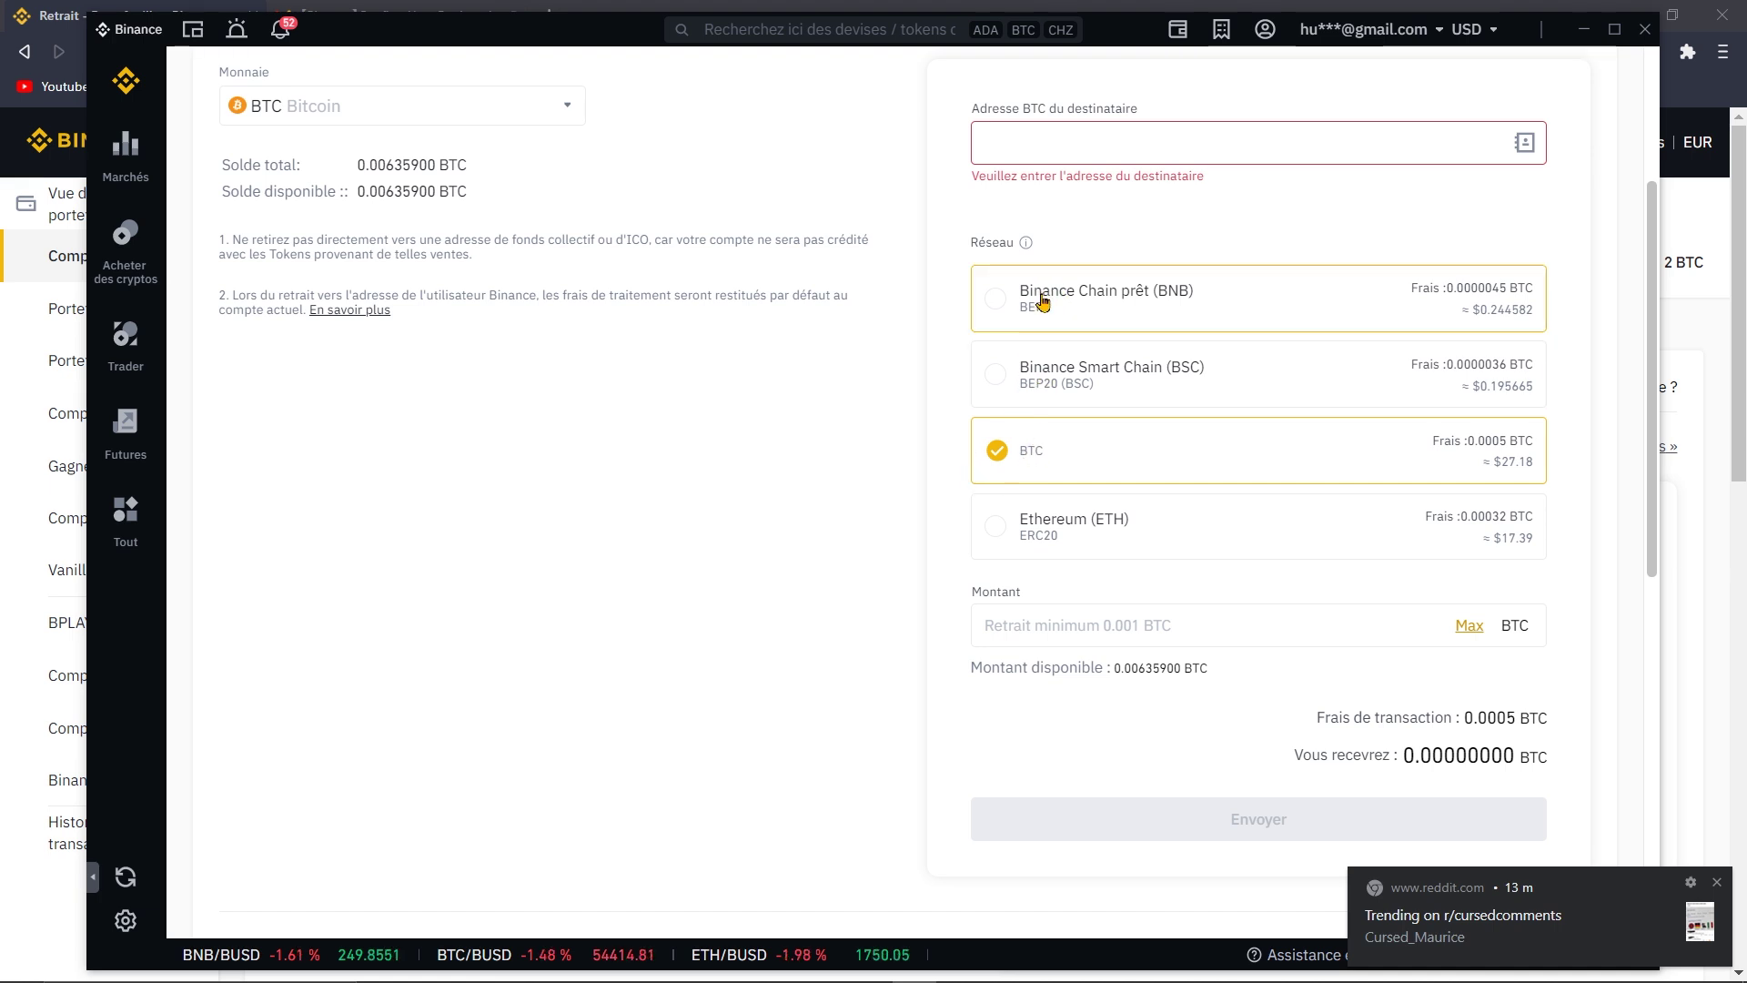
scroll(967, 300, "down", 2)
scroll(967, 313, "up", 1)
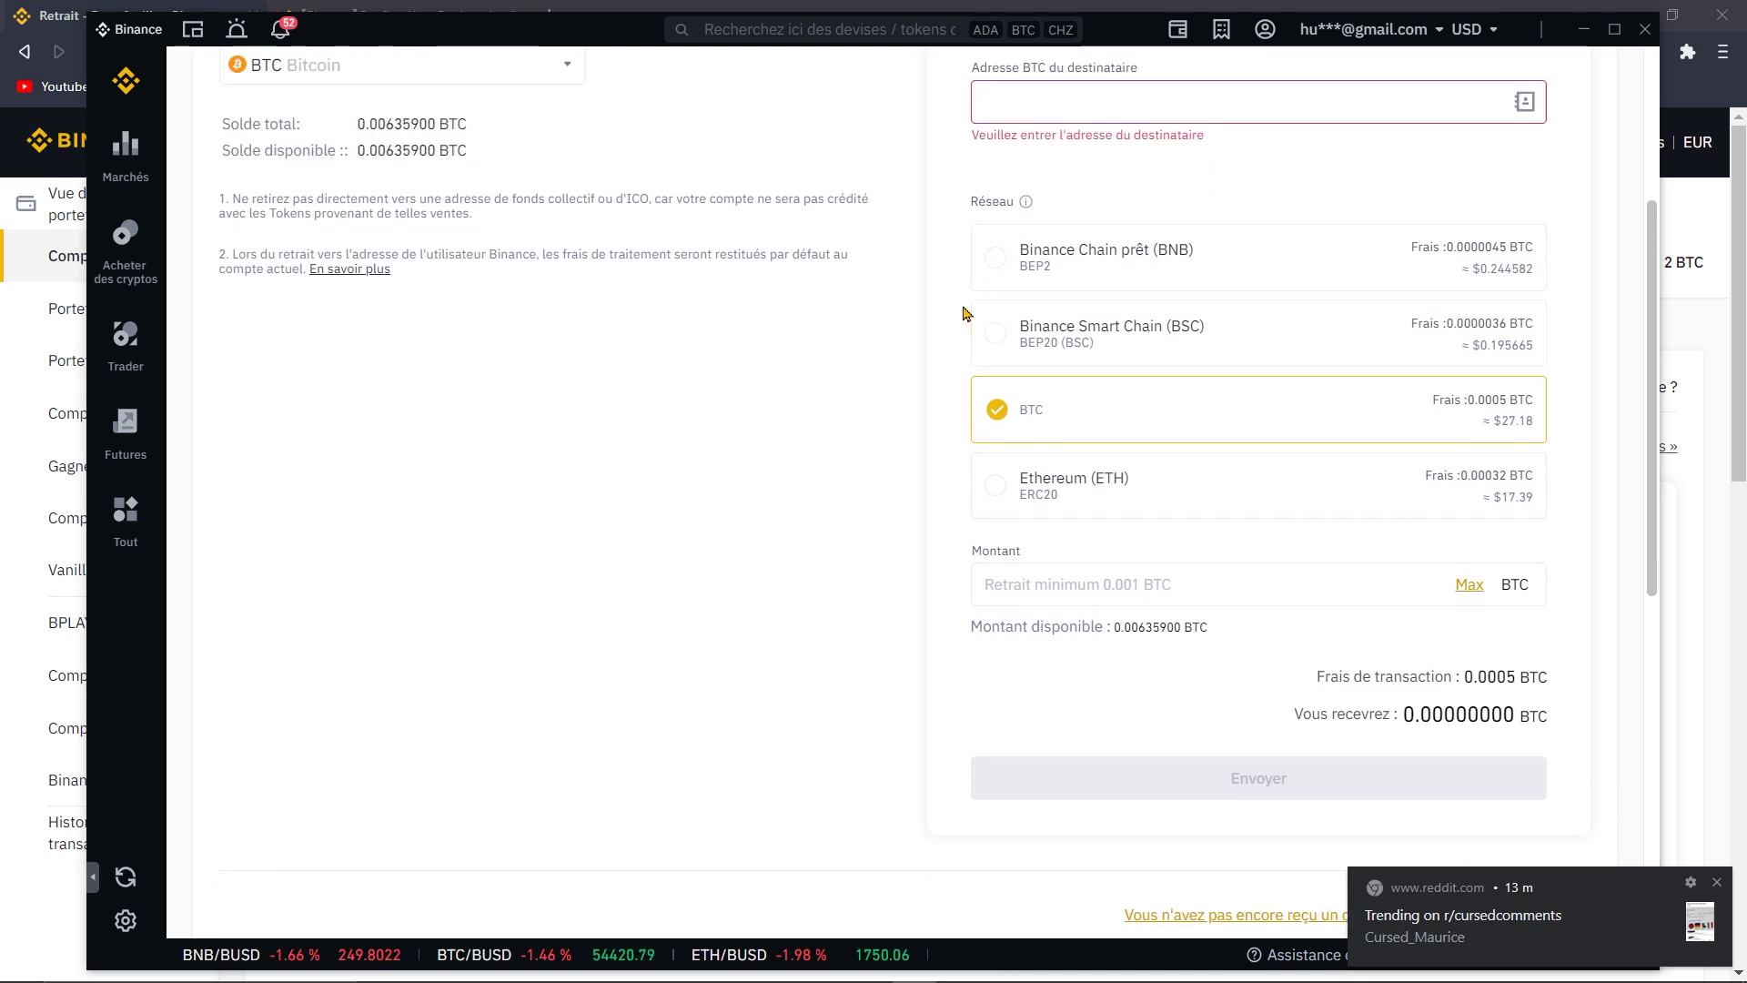
scroll(967, 313, "up", 1)
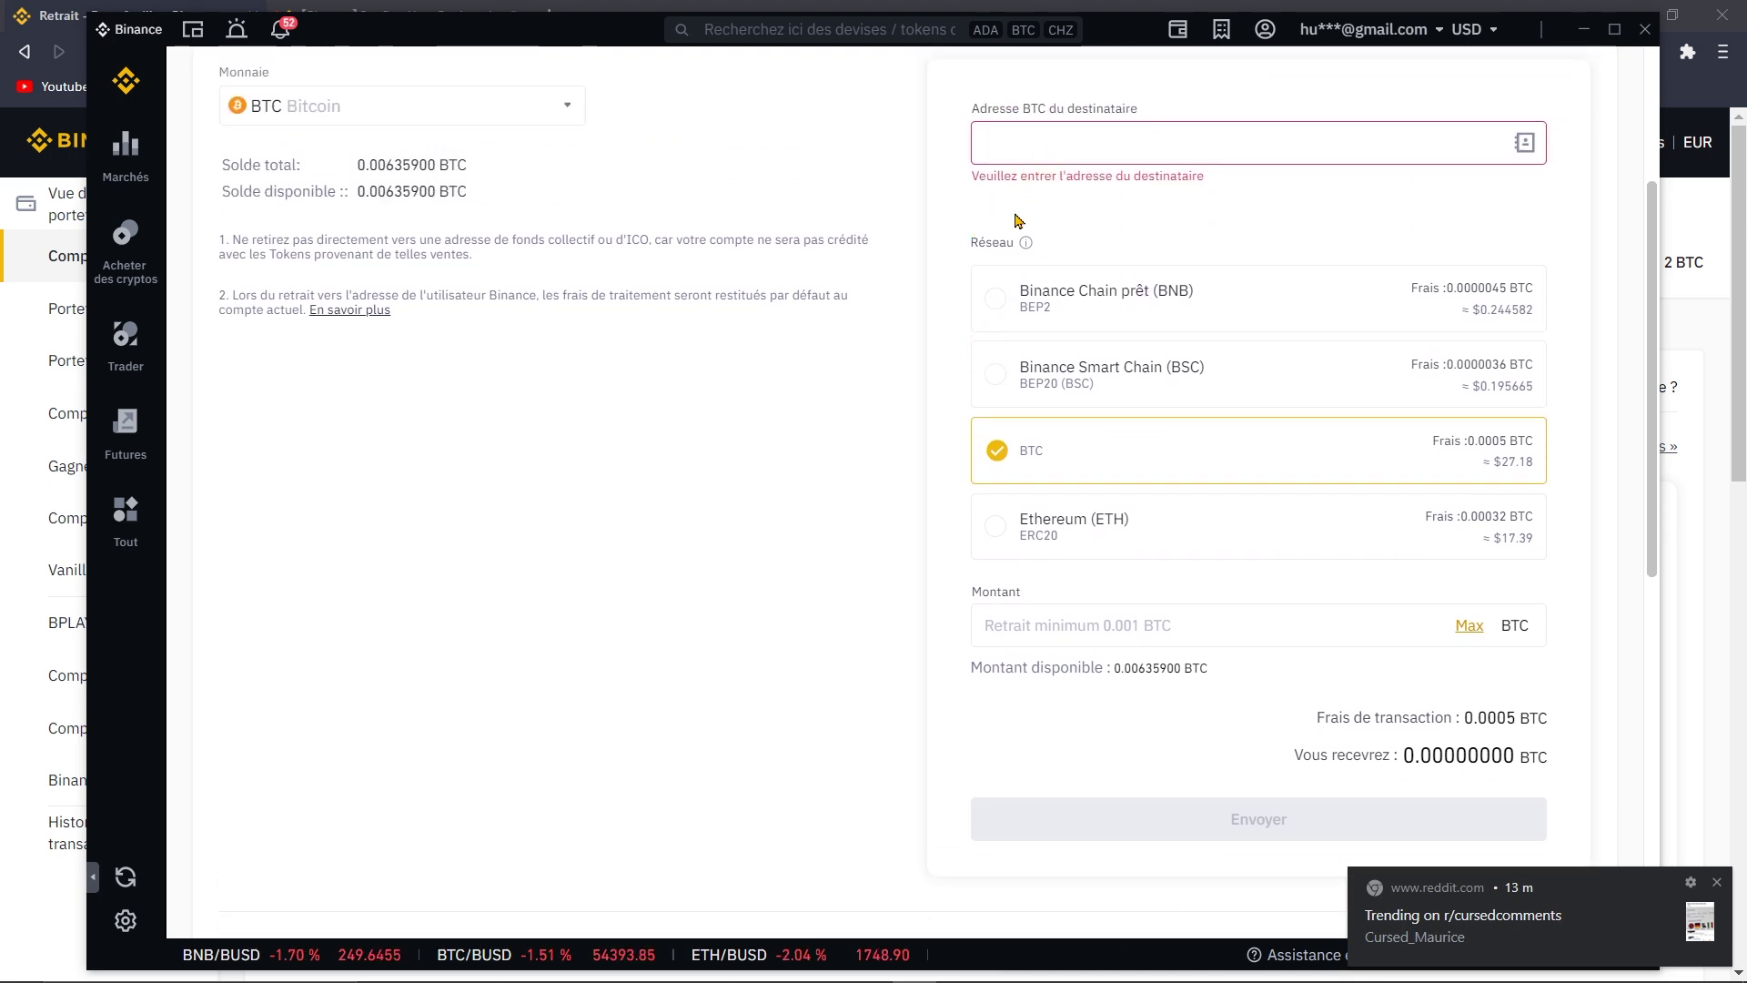
scroll(1001, 255, "down", 3)
scroll(999, 355, "up", 1)
left_click(1053, 443)
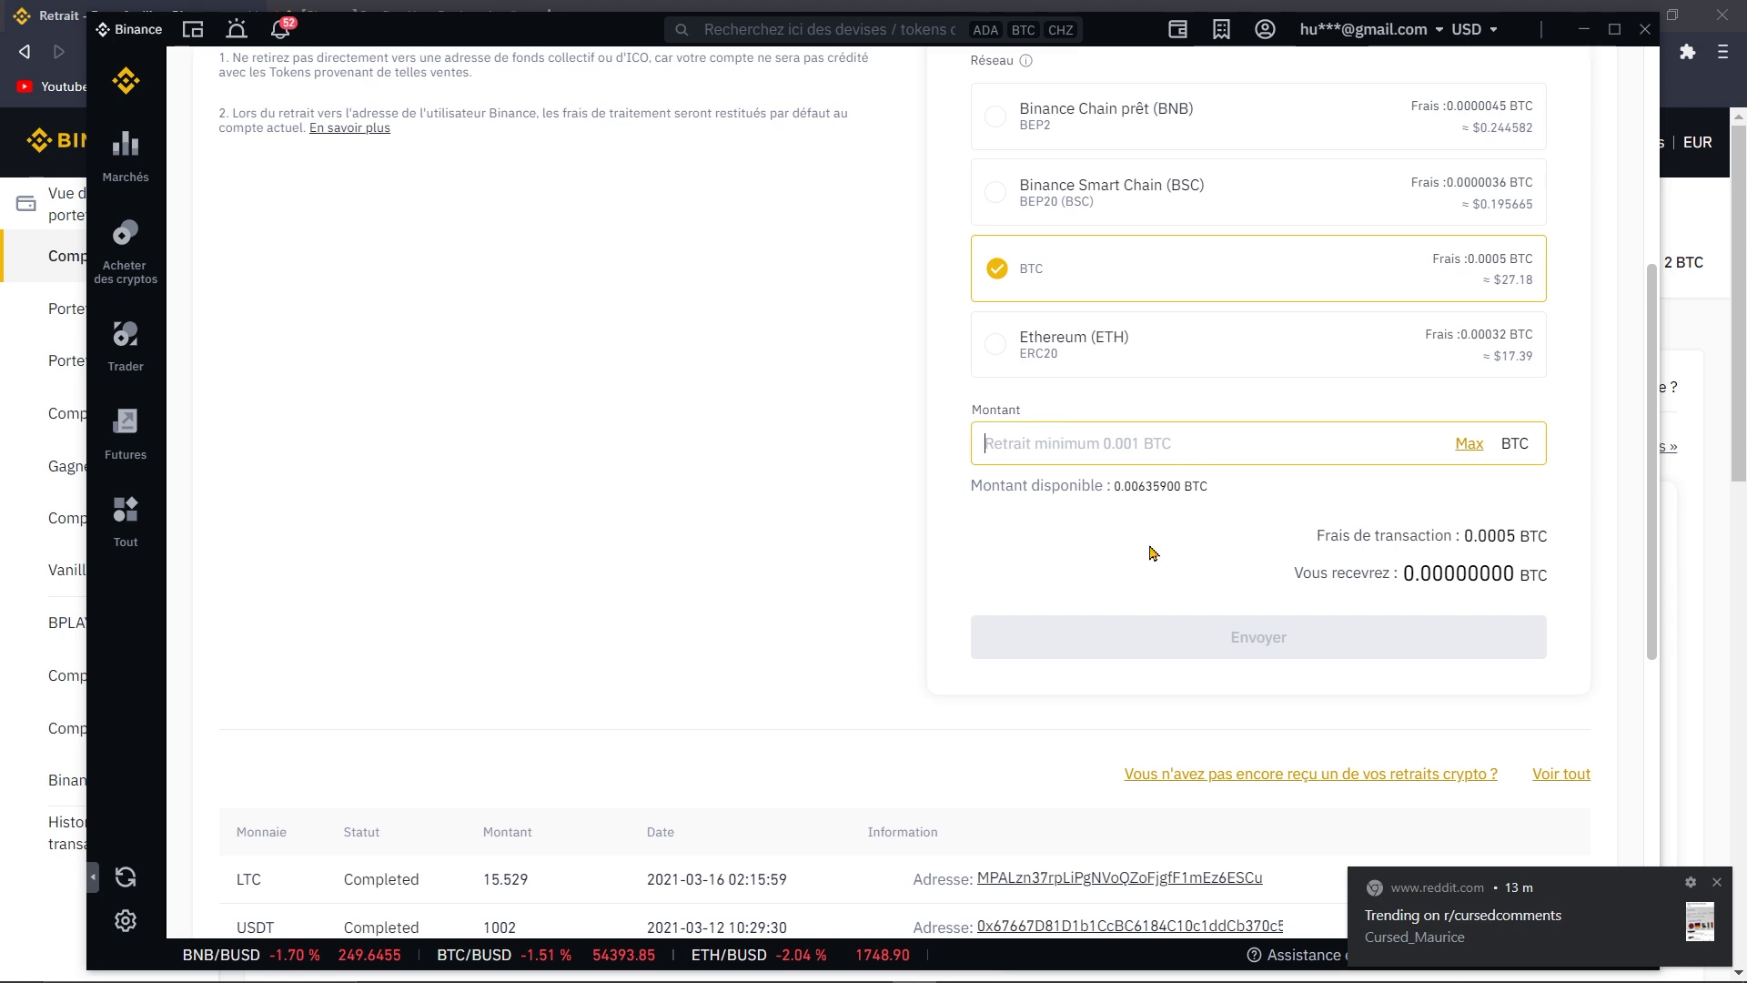
scroll(811, 473, "up", 5)
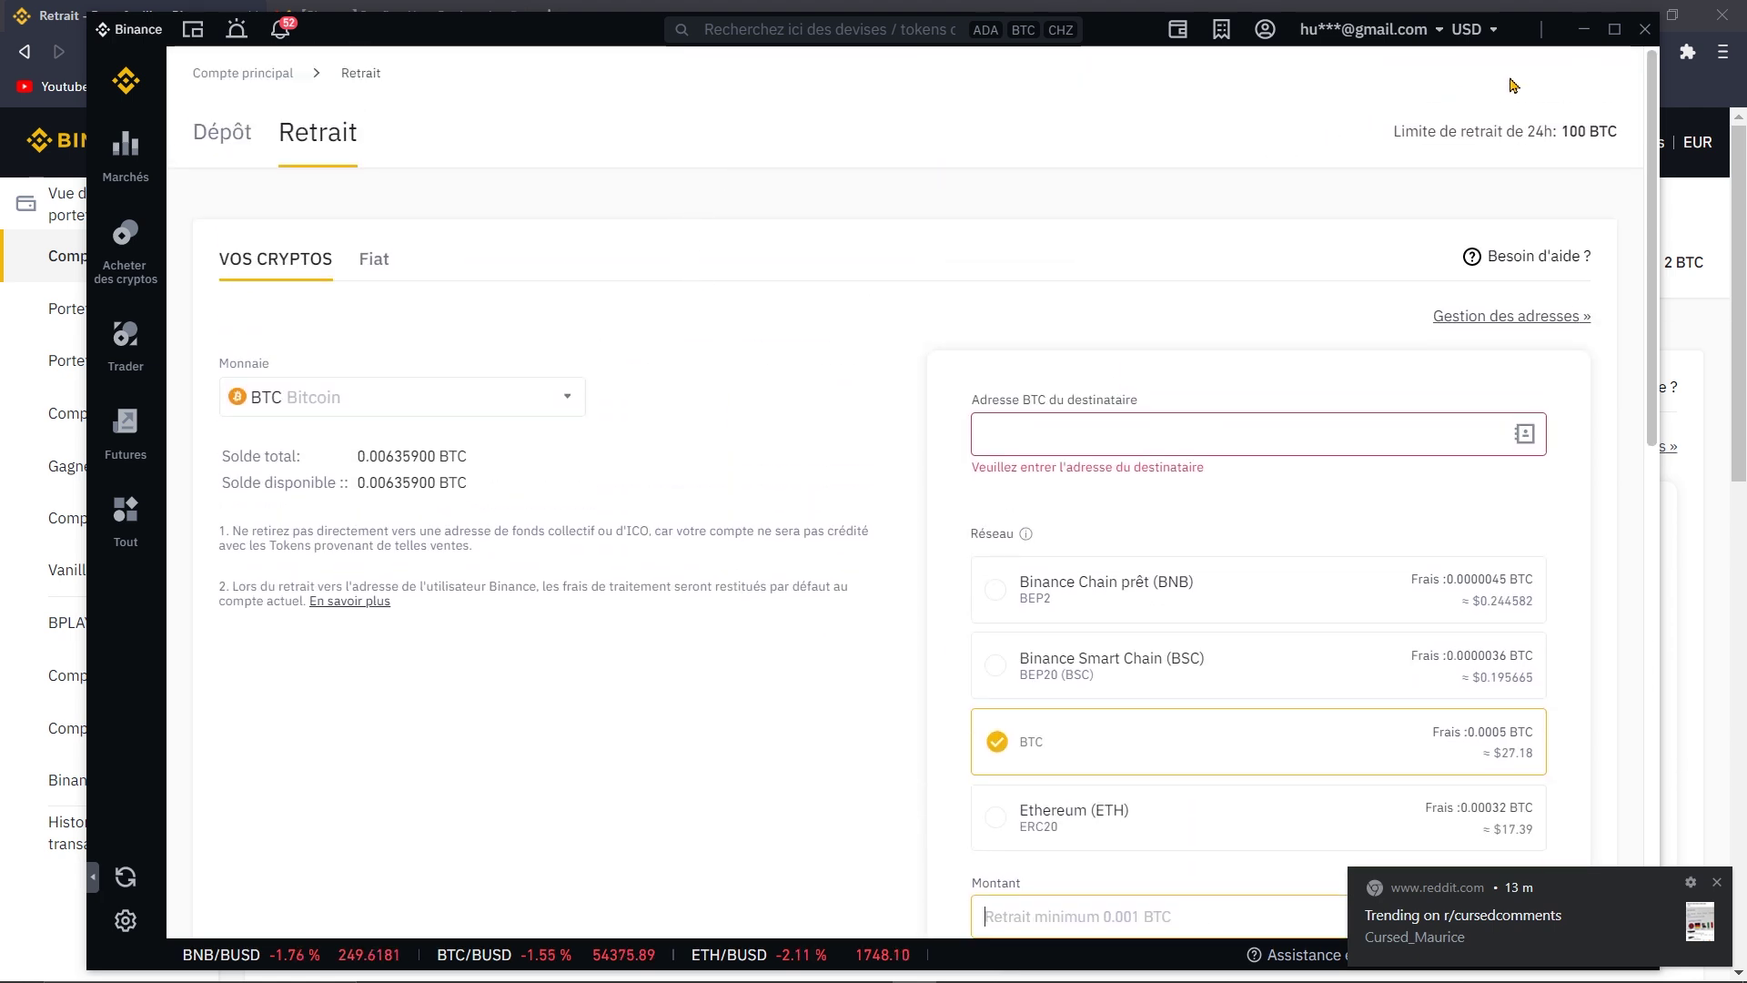
left_click(1645, 34)
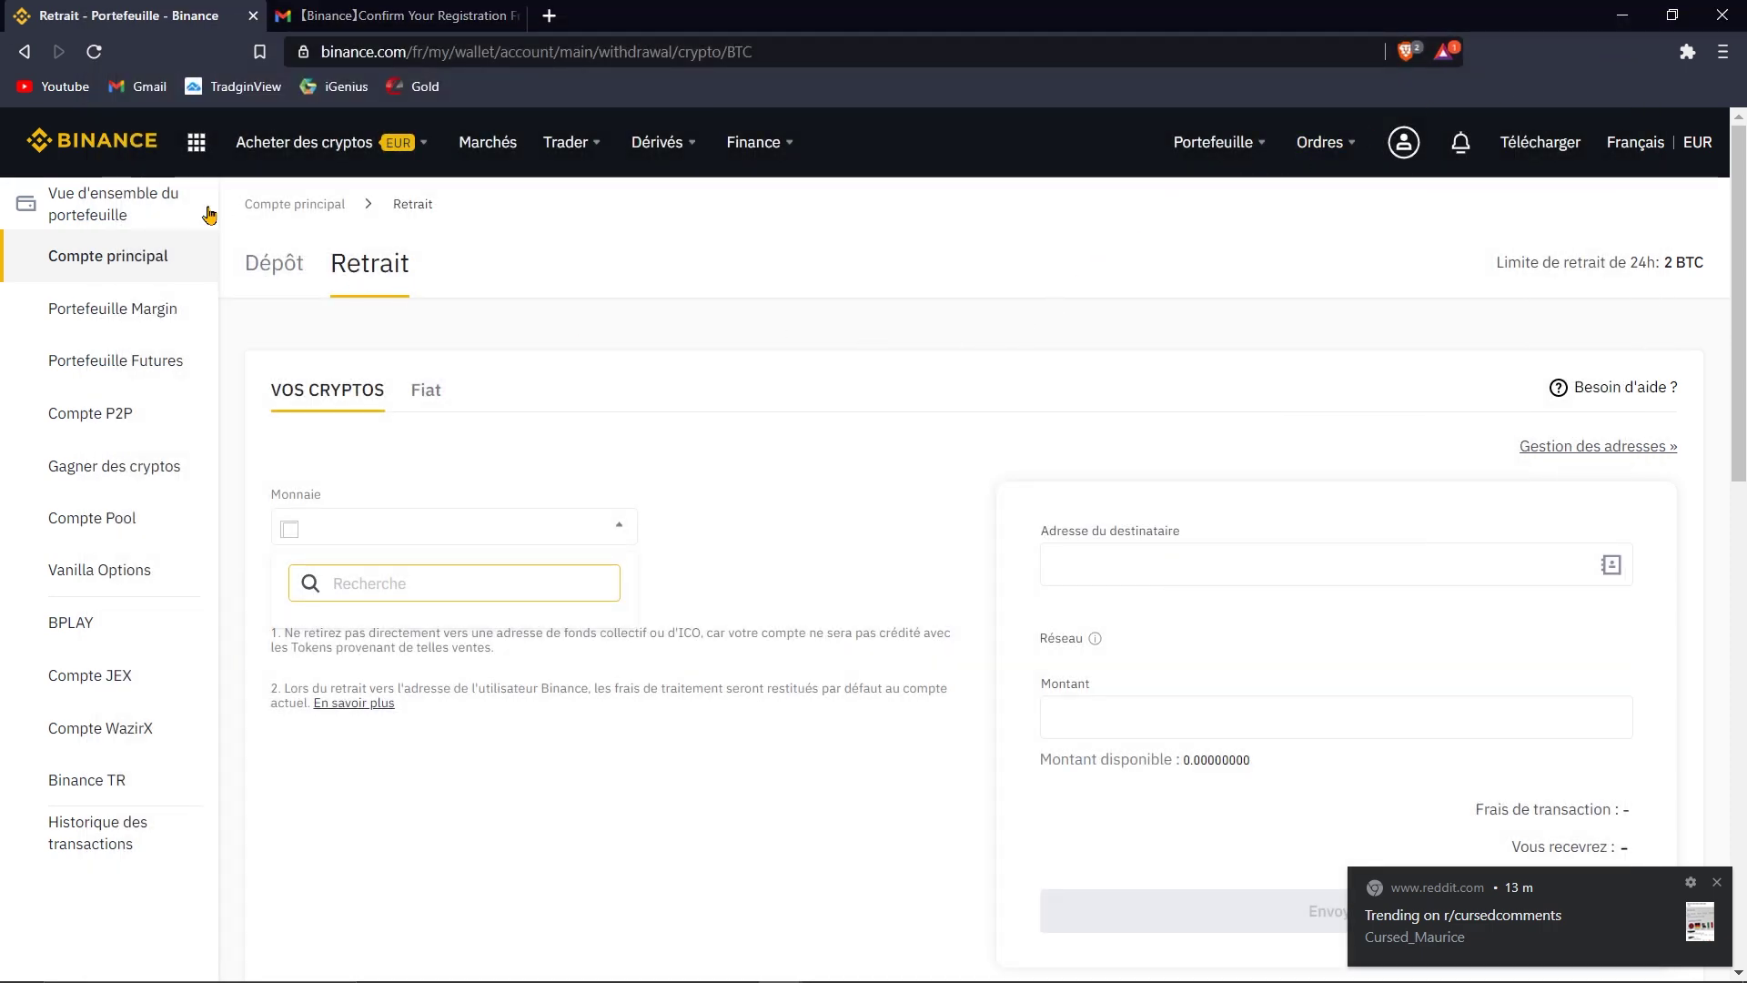
Return to the binance.com French homepage using the BINANCE header logo.
left_click(140, 160)
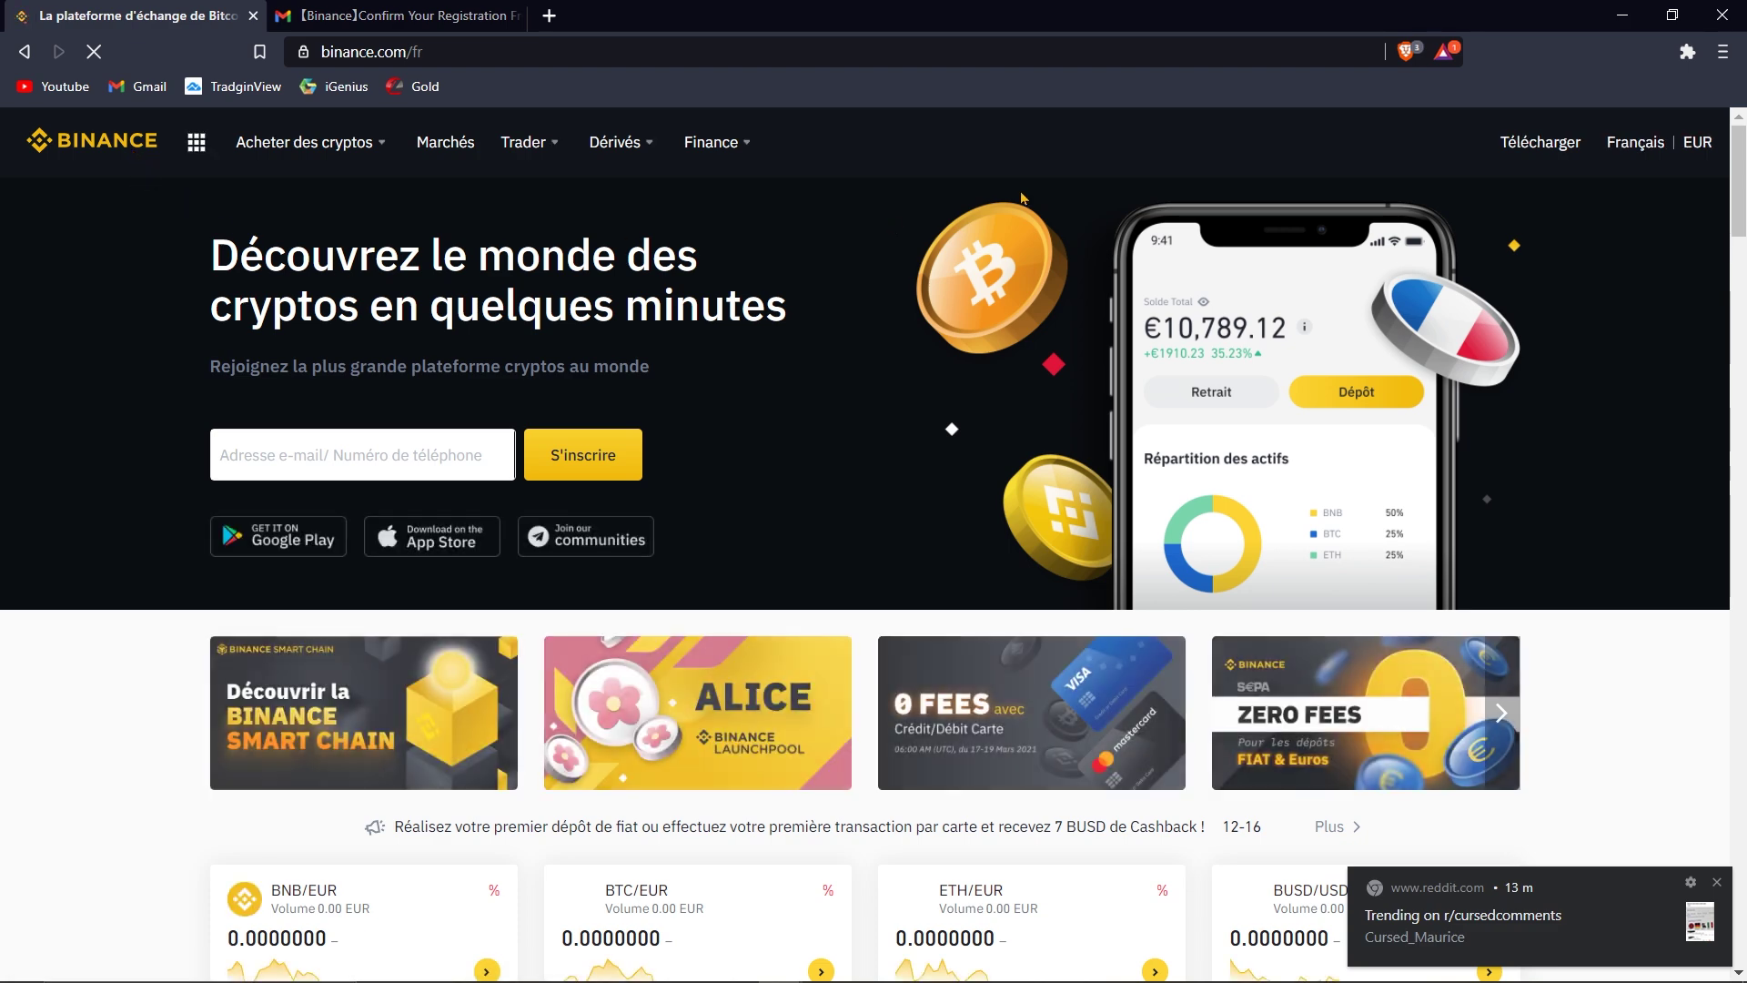
mouse_move(1205, 160)
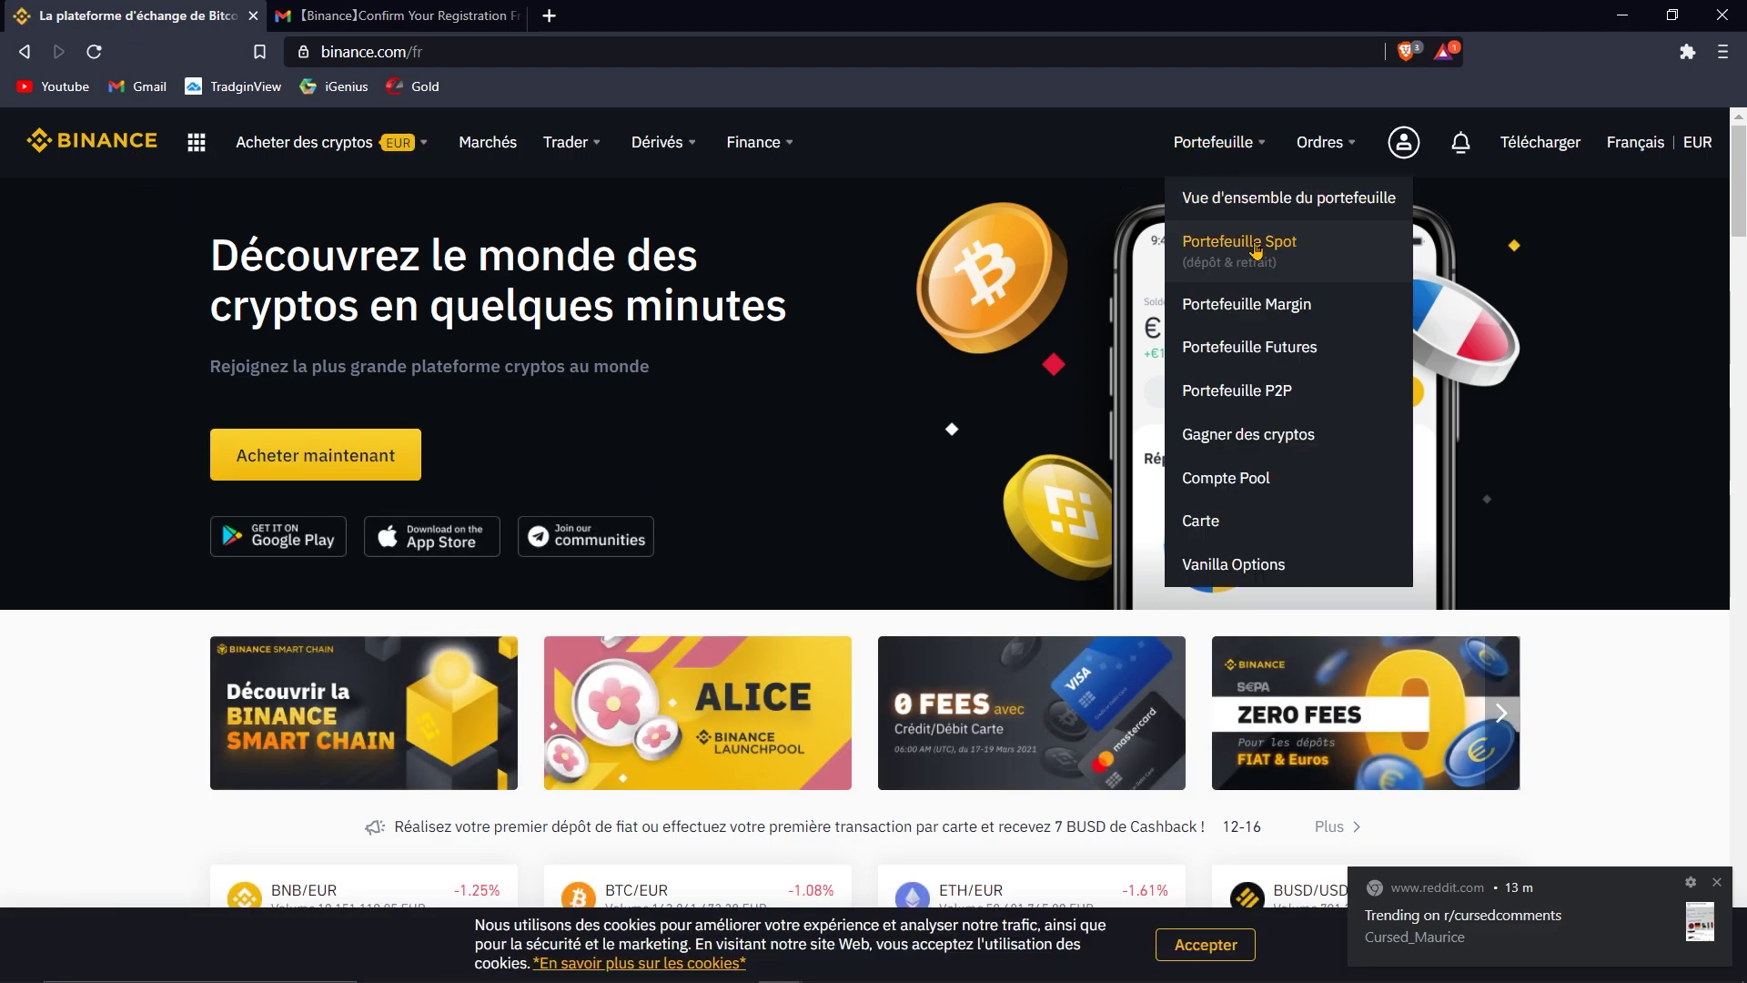
mouse_move(1406, 147)
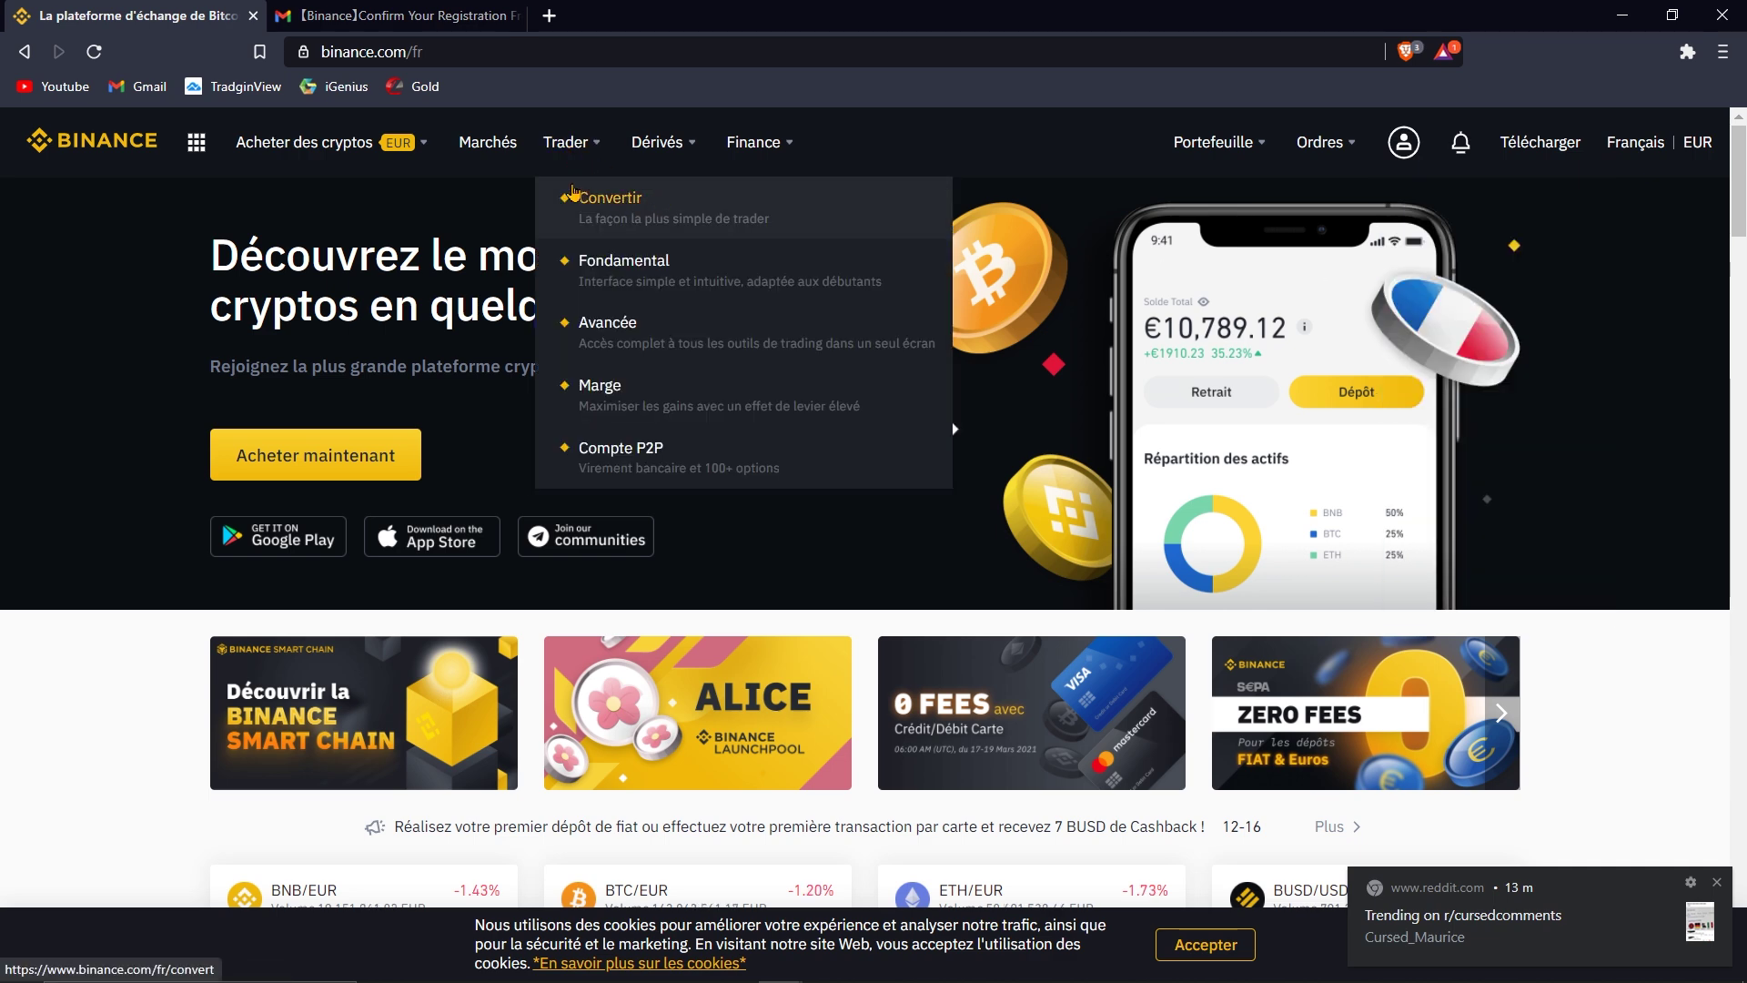
mouse_move(652, 150)
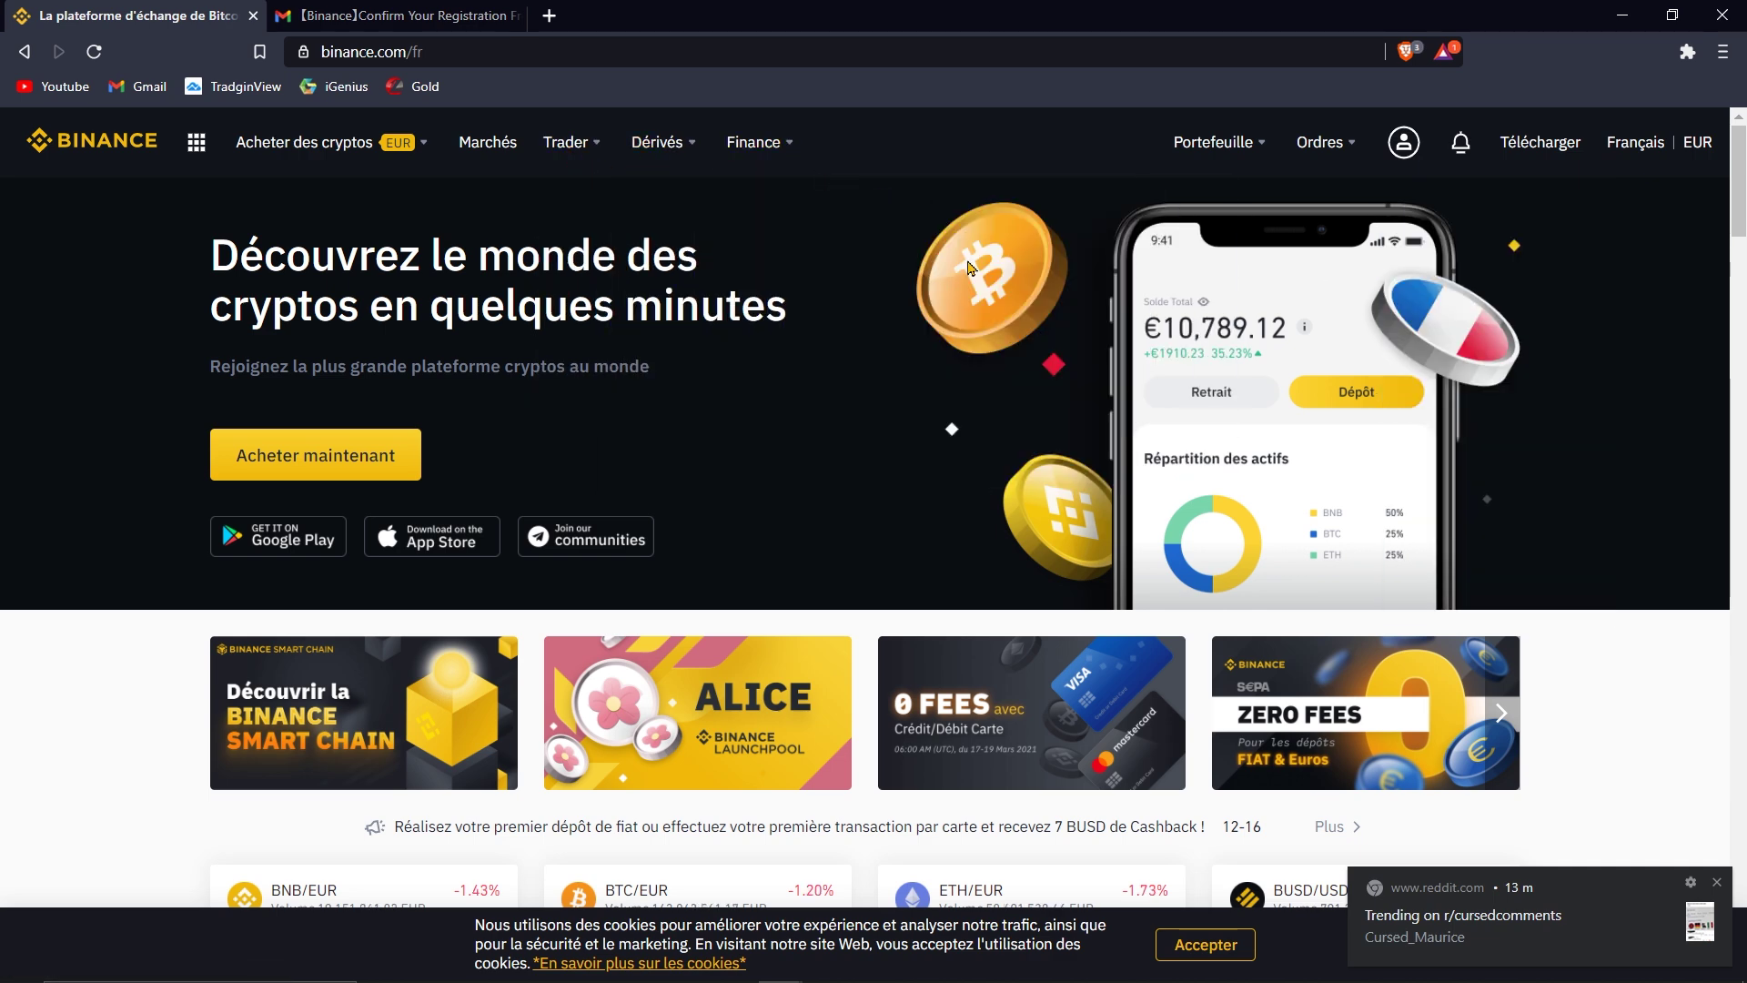